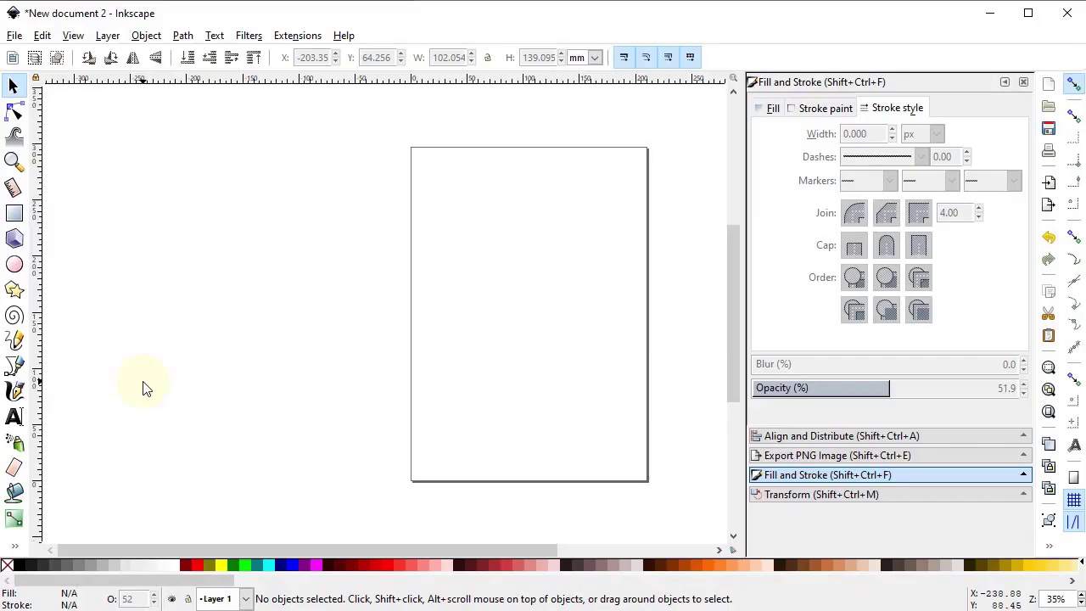
# Open the File menu to begin creating a new blank document.
pyautogui.click(15, 35)
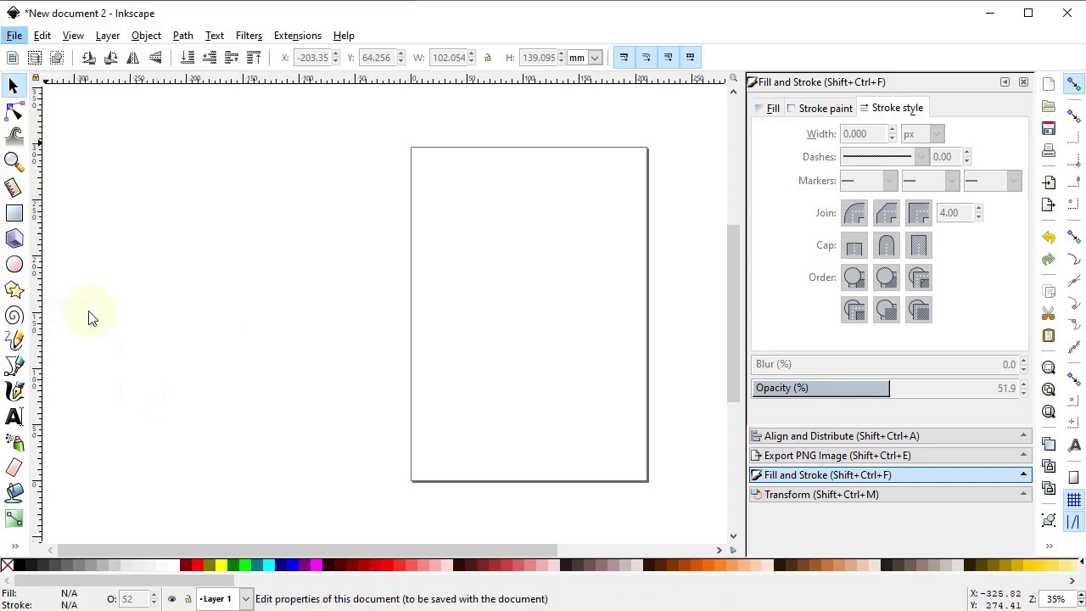
# Set display and page units to px and resize the page to 1280 × 720.
pyautogui.click(84, 313)
pyautogui.moveTo(924, 38); pyautogui.dragTo(562, 20)
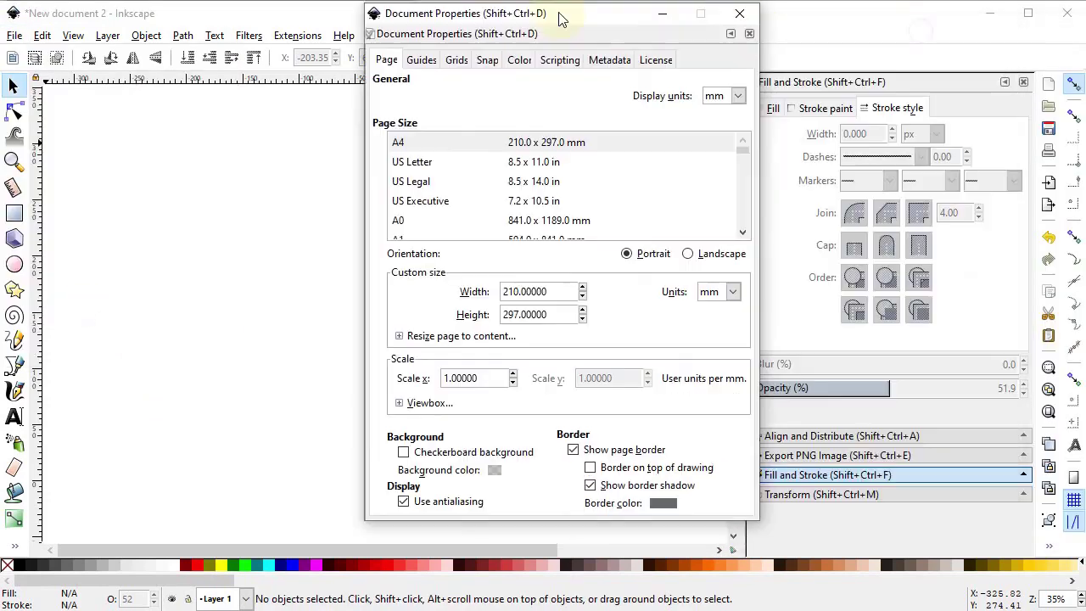
pyautogui.click(733, 95)
pyautogui.click(712, 214)
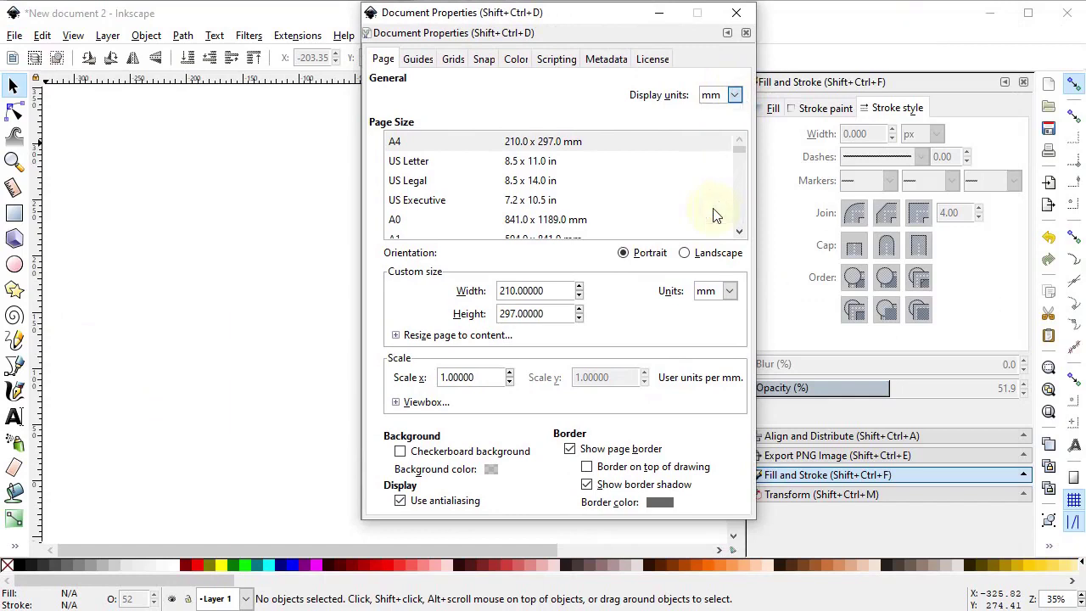
pyautogui.click(720, 290)
pyautogui.click(701, 409)
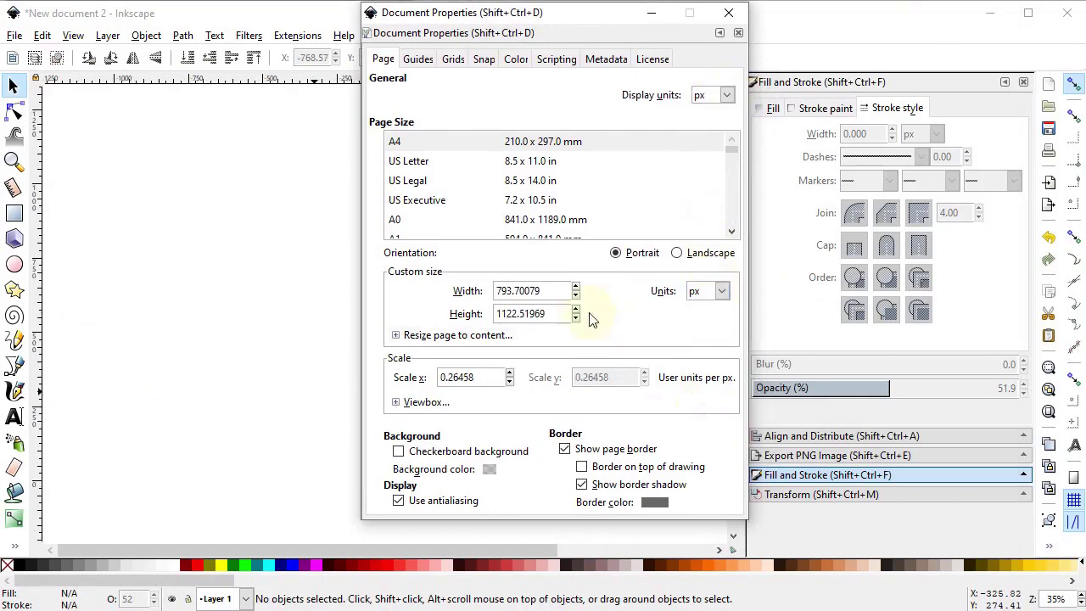
pyautogui.moveTo(552, 289); pyautogui.dragTo(483, 290)
pyautogui.write('1280')
pyautogui.moveTo(551, 314); pyautogui.dragTo(439, 316)
pyautogui.write('720.00000')
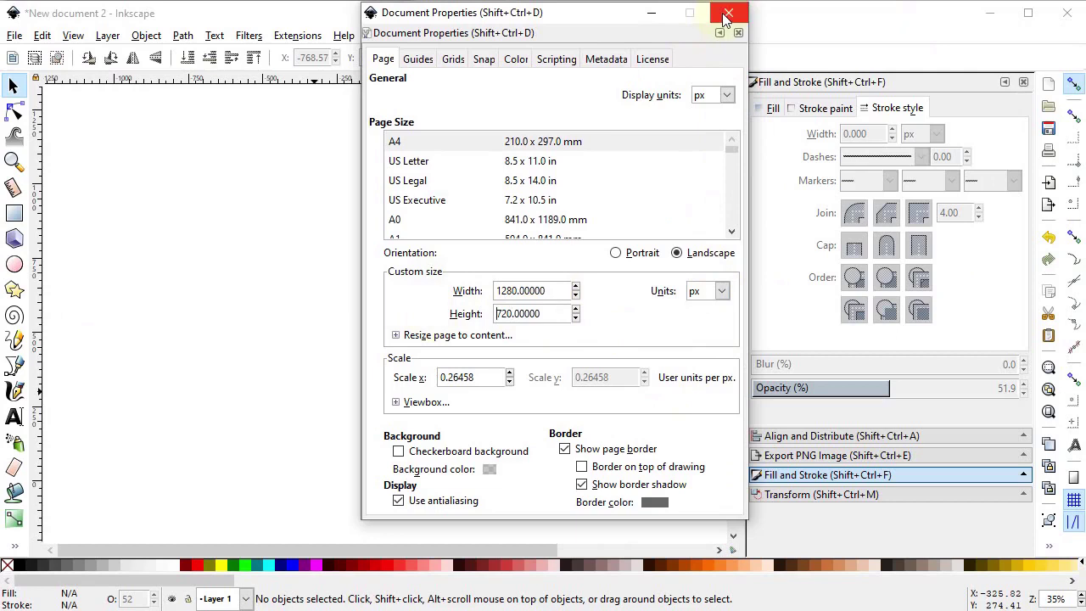
pyautogui.click(728, 11)
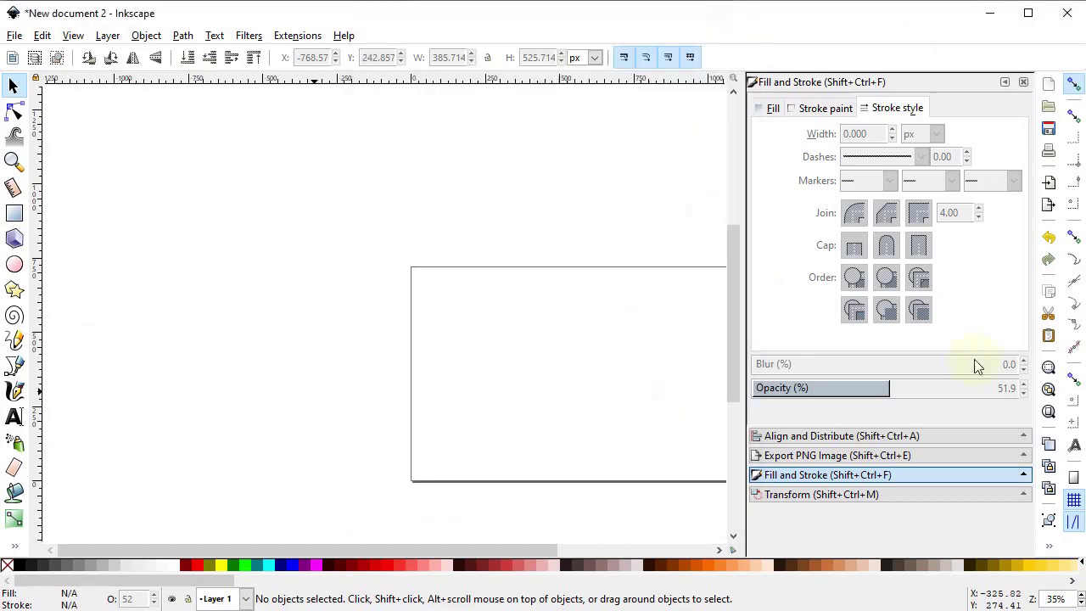
# Import 1.png and position the sketch image over the whole page.
pyautogui.click(1048, 412)
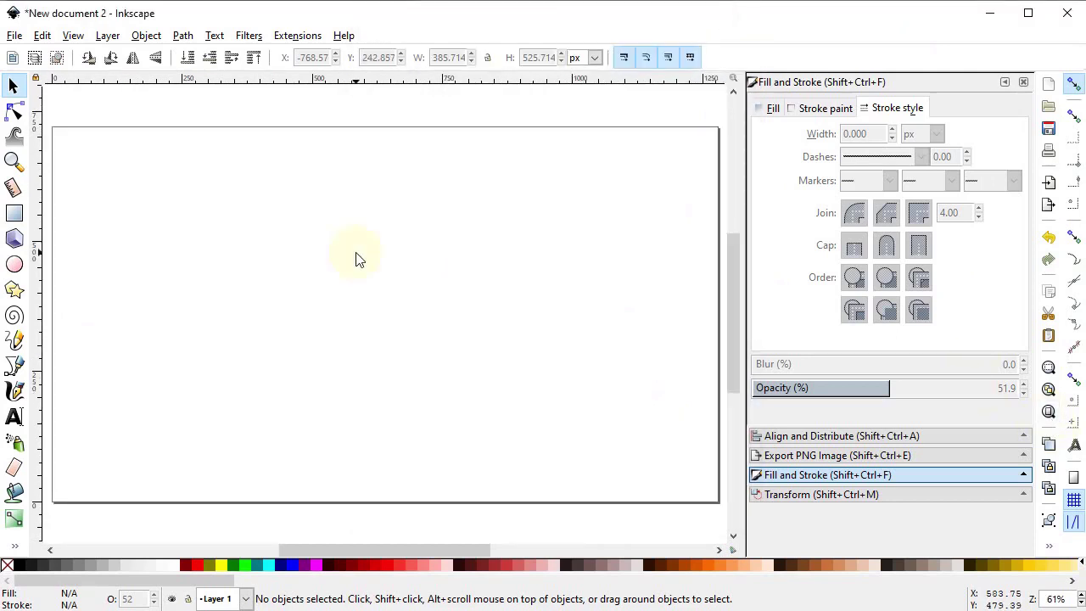
pyautogui.click(14, 36)
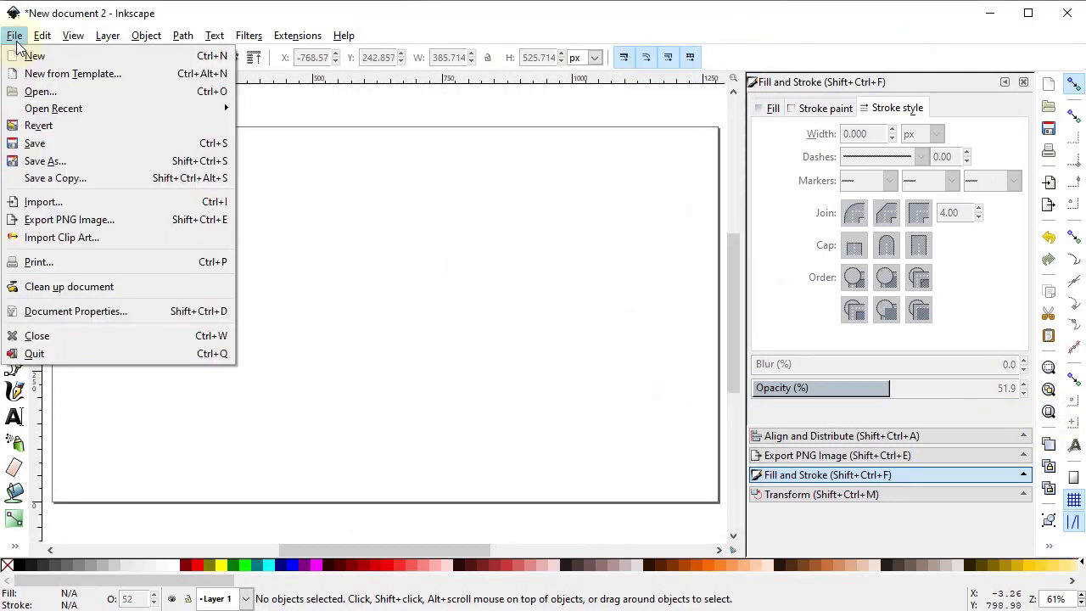
pyautogui.click(66, 201)
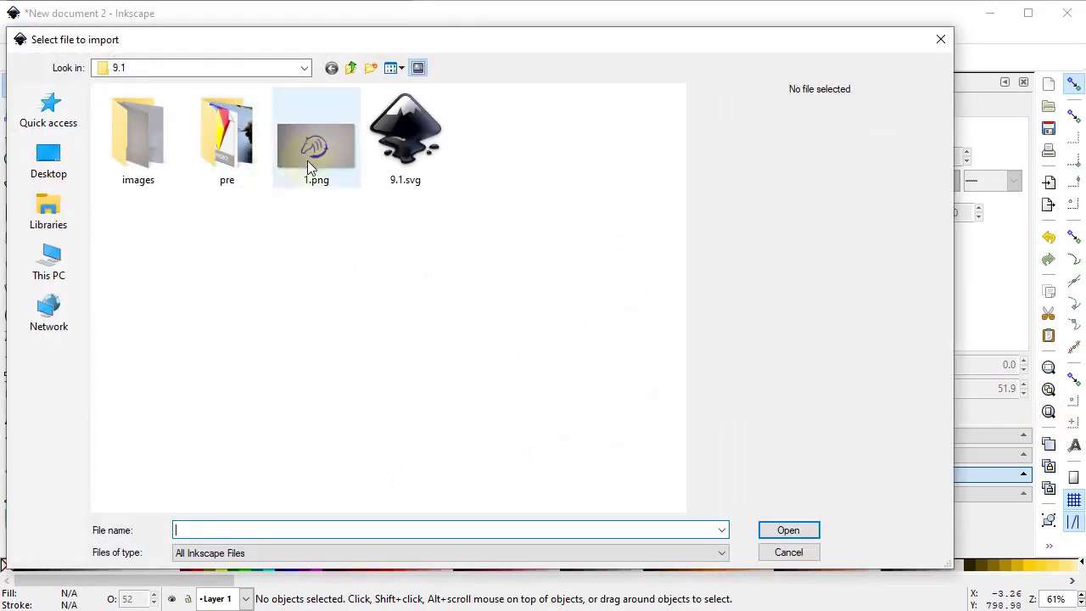
pyautogui.doubleClick(307, 160)
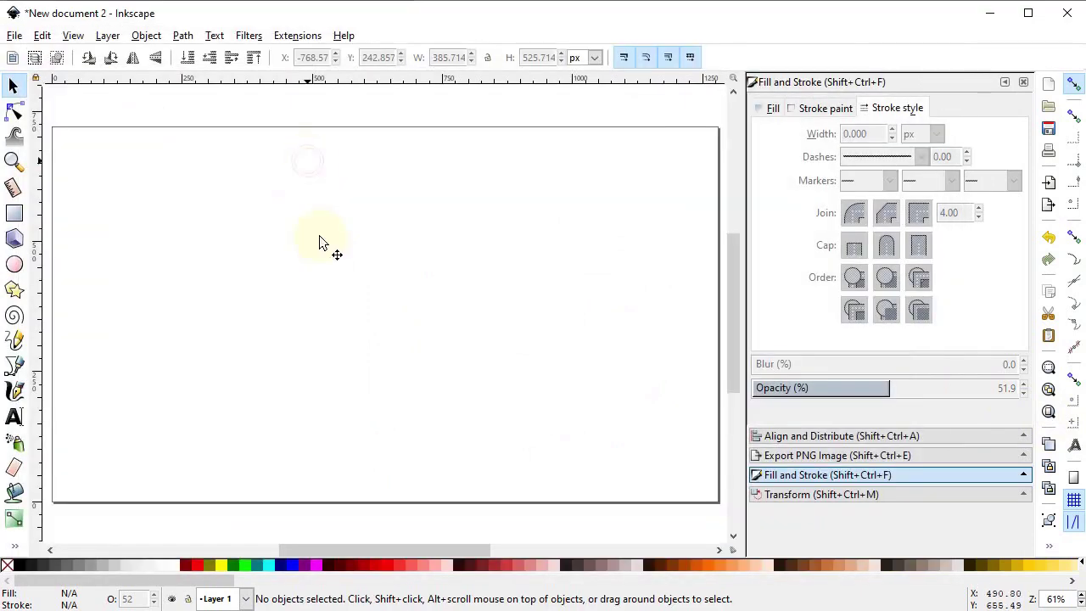
pyautogui.moveTo(272, 196); pyautogui.dragTo(340, 284)
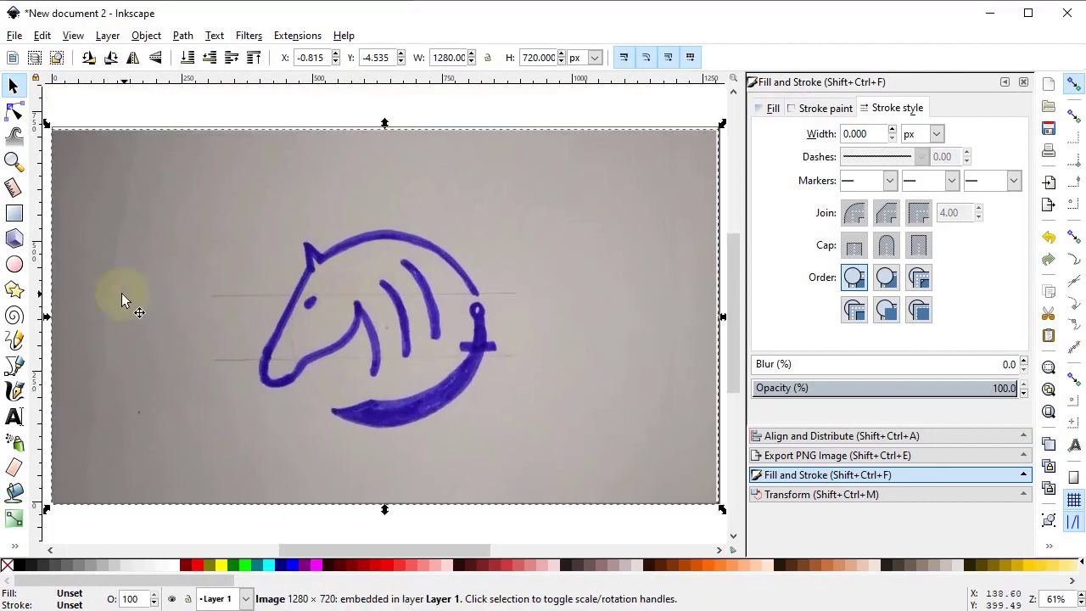
# Draw a circle over the horse sketch with no fill and a red outline.
pyautogui.click(15, 266)
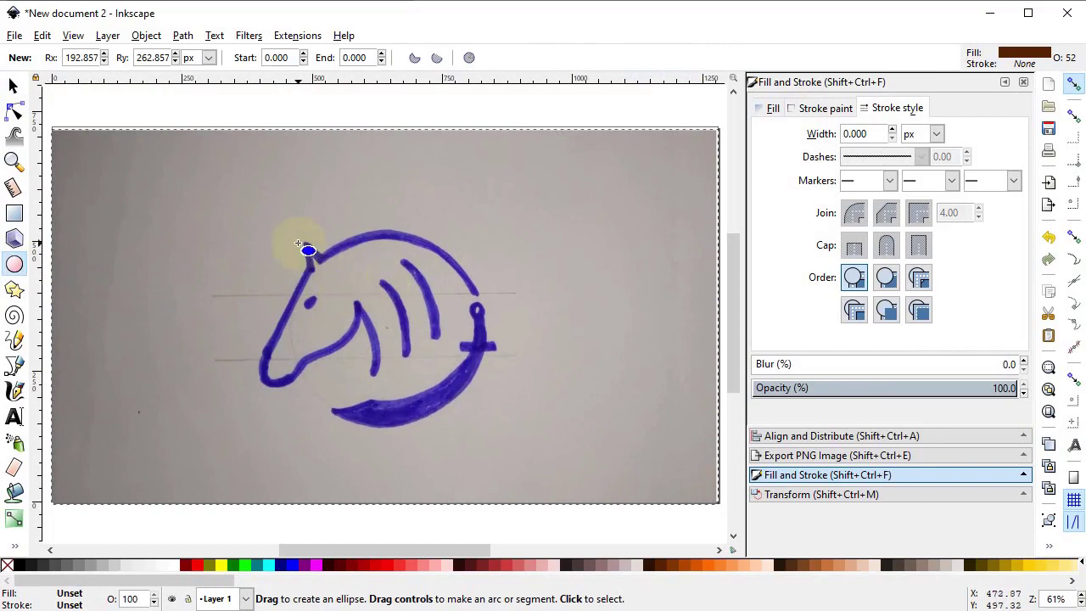
pyautogui.moveTo(322, 238); pyautogui.dragTo(577, 451)
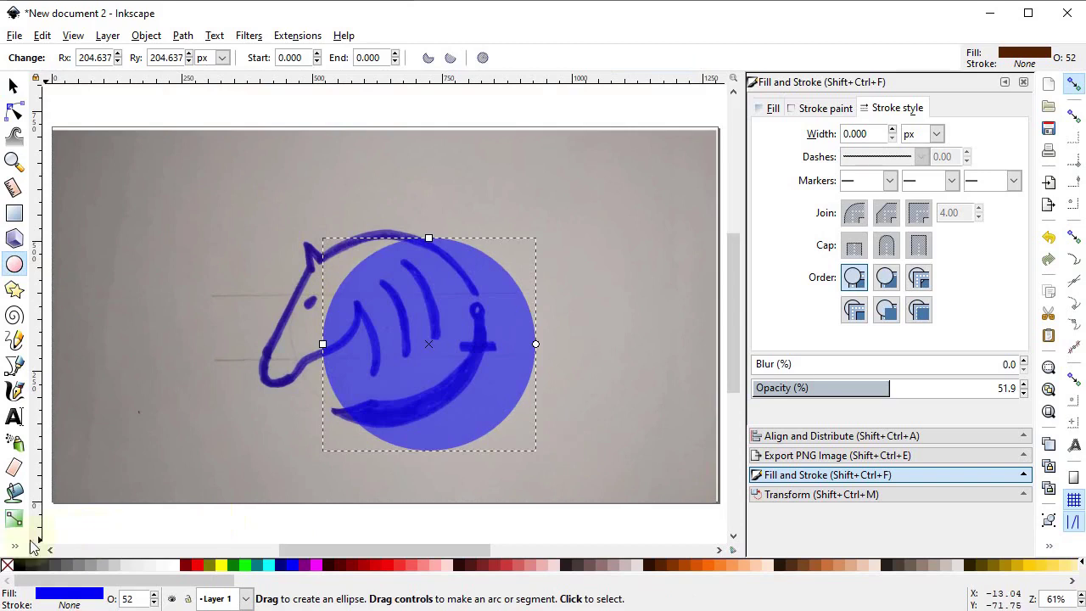
pyautogui.click(6, 566)
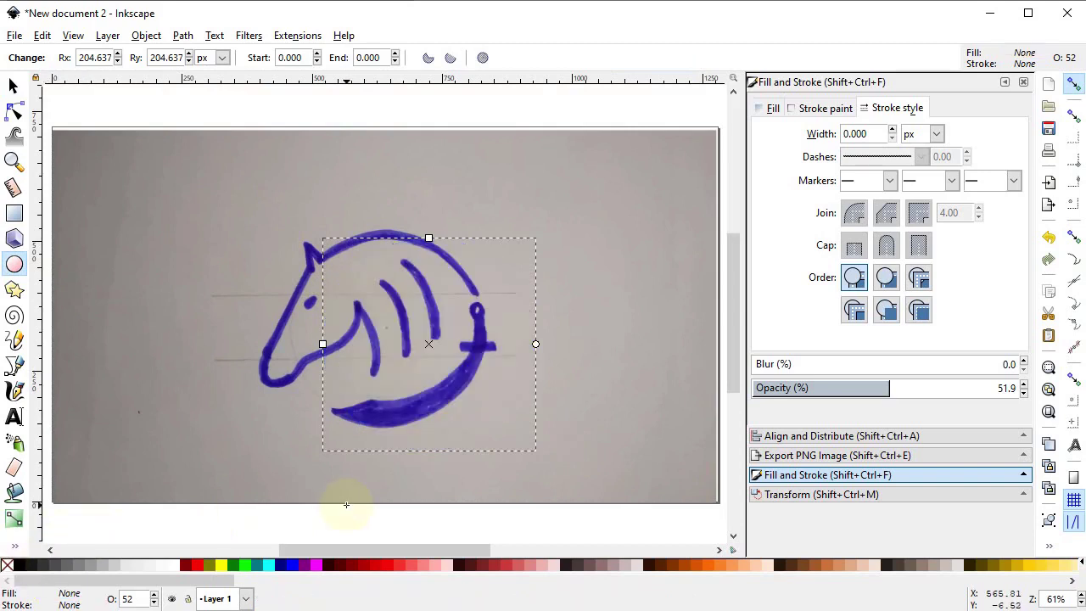
pyautogui.keyDown('shift'); pyautogui.click(398, 563); pyautogui.keyUp('shift')
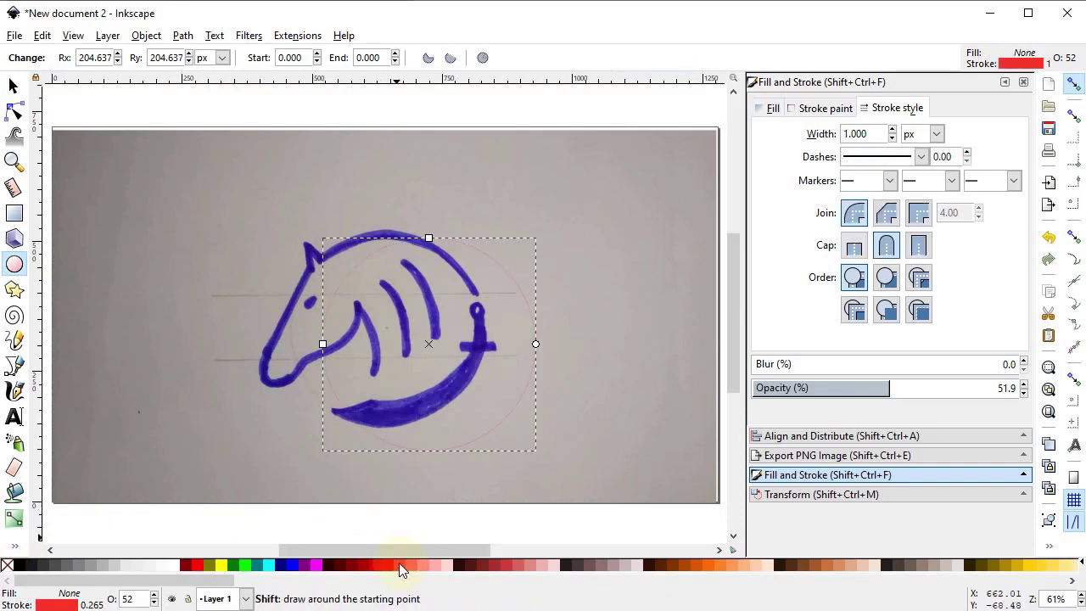
# Move and scale the circle so it matches the horse head's round outline.
pyautogui.click(13, 85)
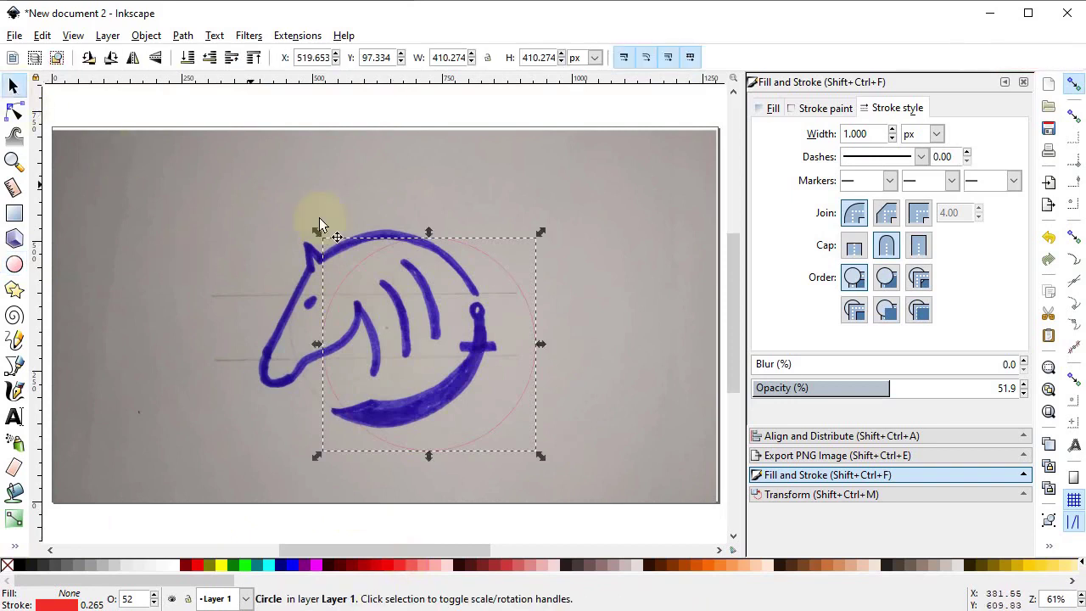
pyautogui.moveTo(498, 270); pyautogui.dragTo(569, 246)
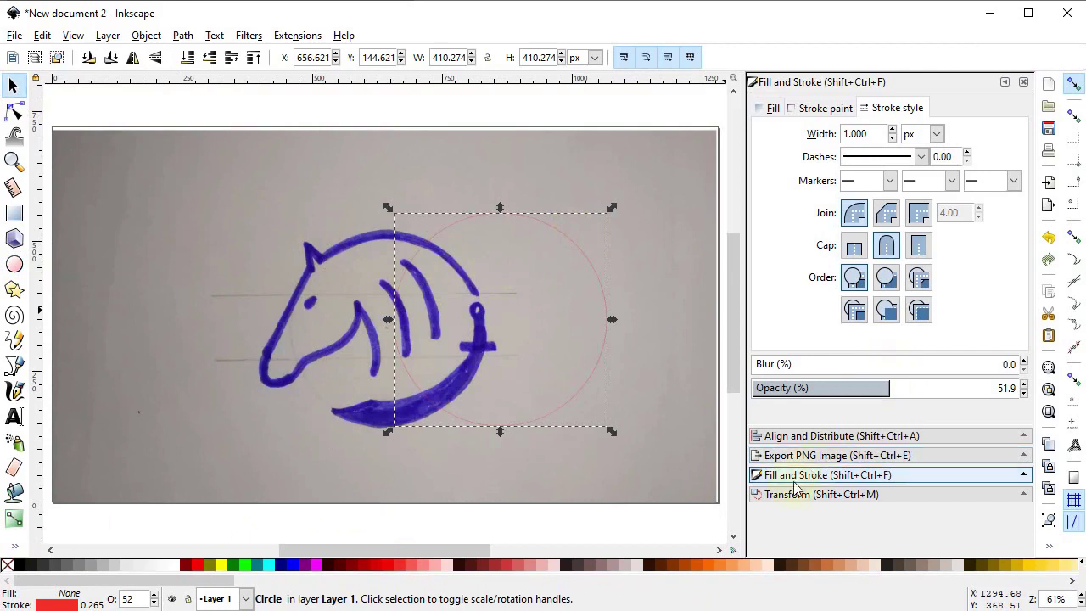
pyautogui.moveTo(810, 488); pyautogui.dragTo(860, 398)
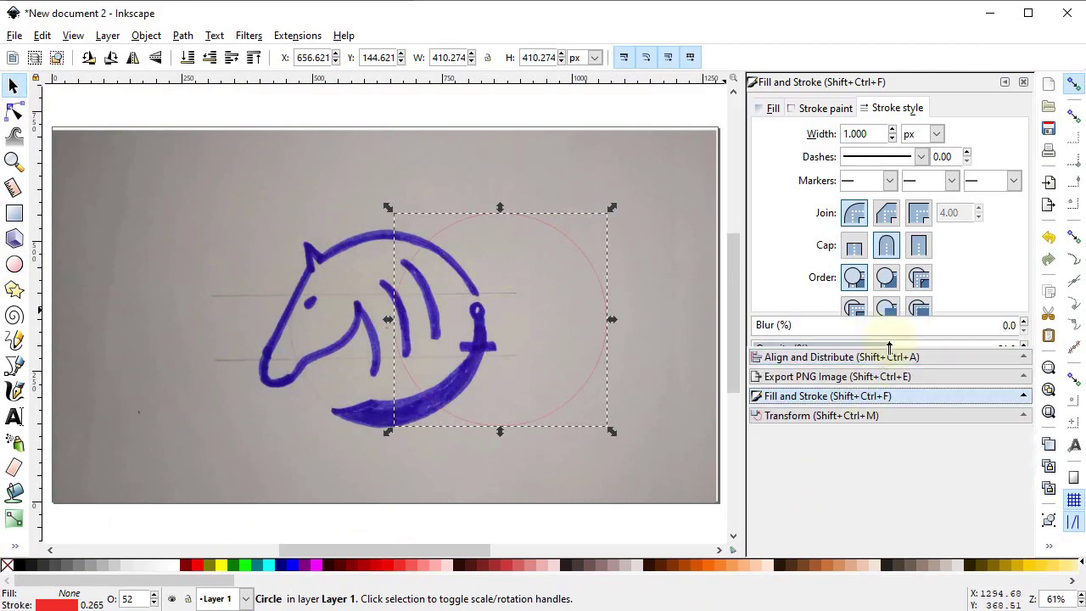
pyautogui.moveTo(888, 346); pyautogui.dragTo(890, 425)
pyautogui.click(1007, 386)
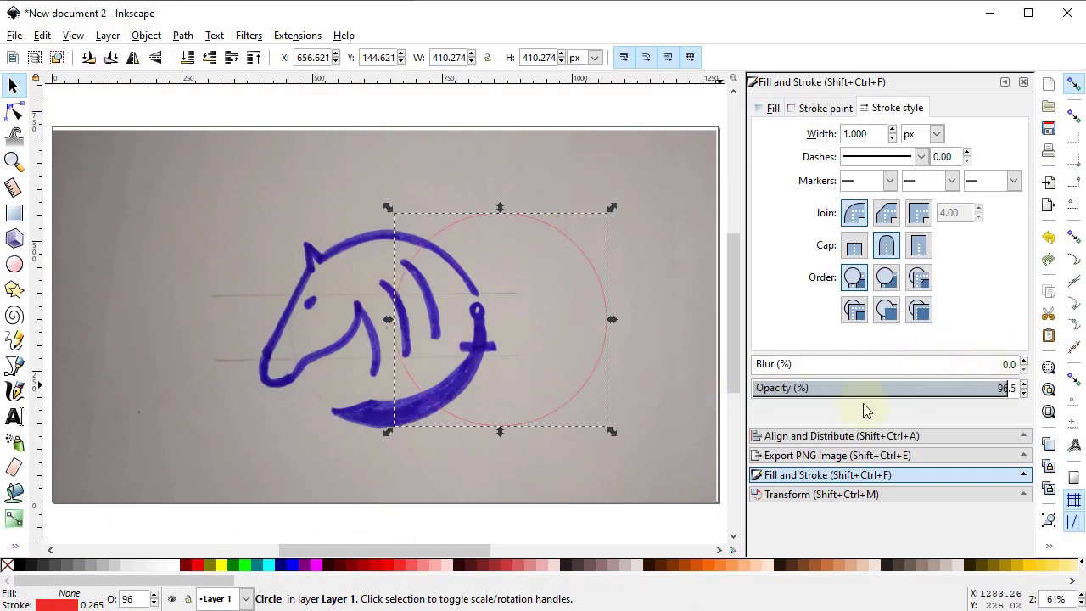
pyautogui.moveTo(575, 394); pyautogui.dragTo(466, 395)
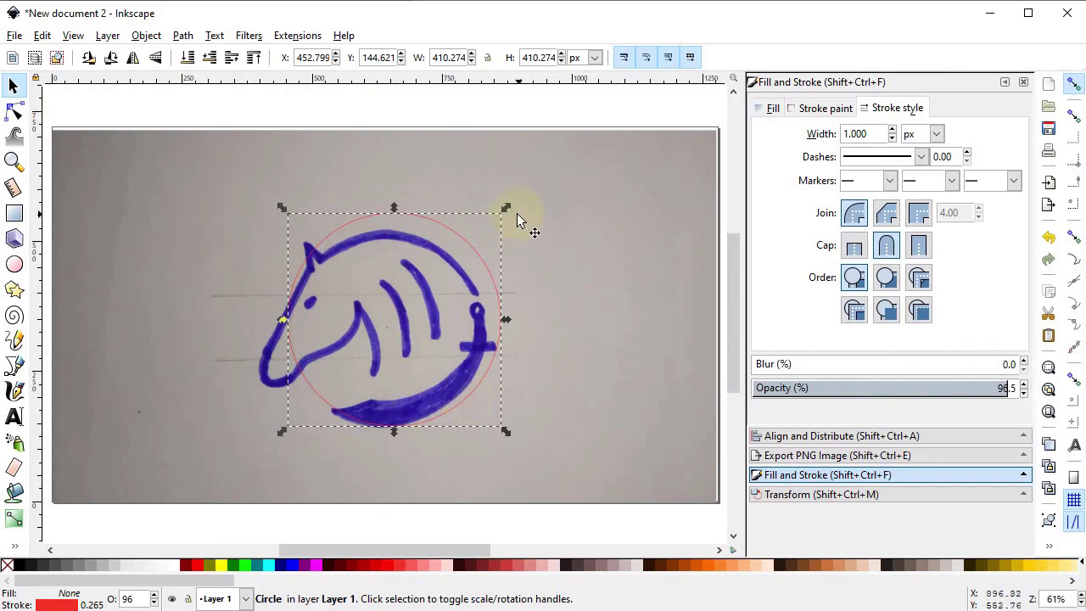
pyautogui.moveTo(508, 207); pyautogui.dragTo(488, 228)
pyautogui.moveTo(451, 265); pyautogui.dragTo(457, 264)
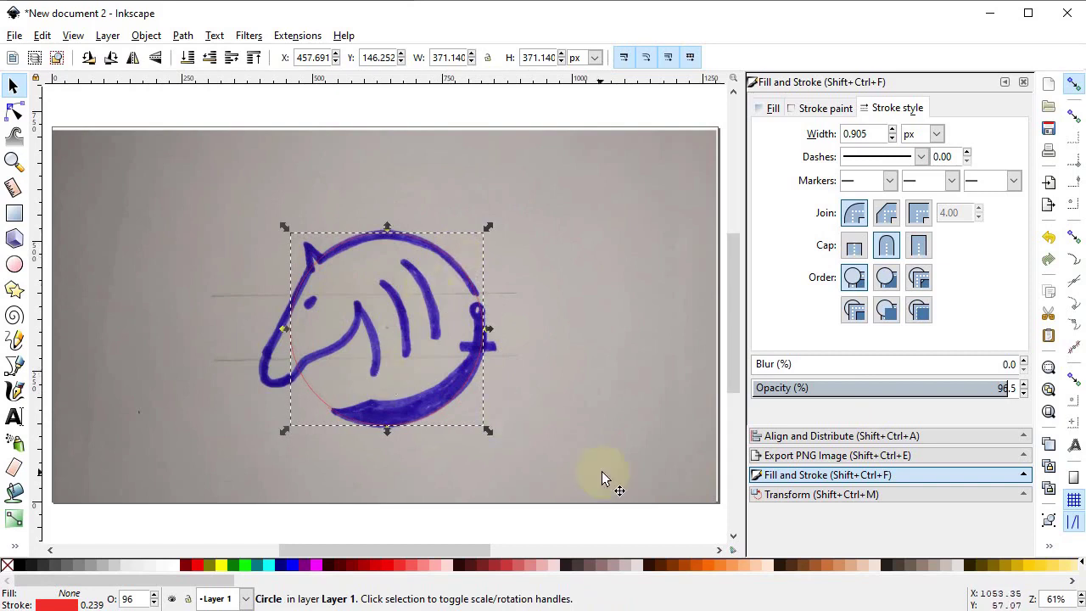
# Set the circle's stroke width to 1.5 px.
pyautogui.scroll(-2, 808, 480)
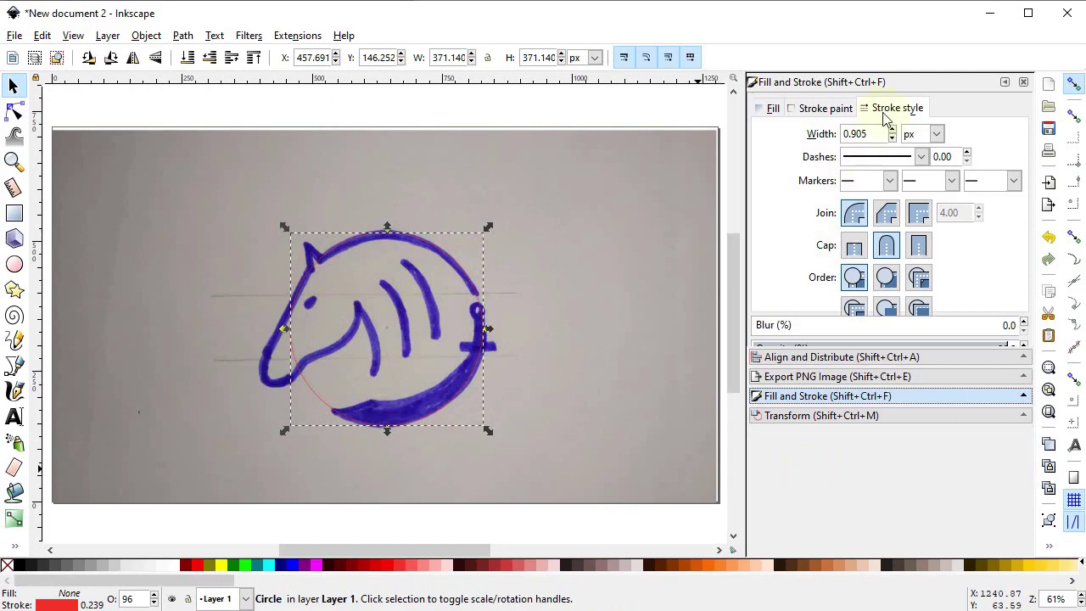
pyautogui.scroll(2, 887, 119)
pyautogui.moveTo(867, 136); pyautogui.dragTo(832, 140)
pyautogui.write('1.5')
pyautogui.press('Return')
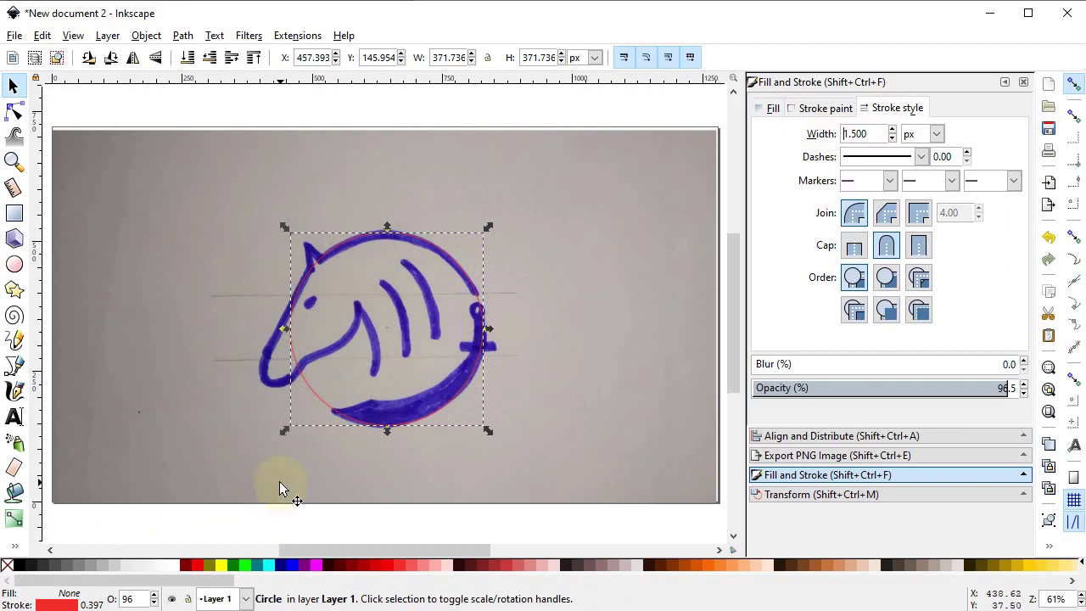
# Fade both the sketch image and the circle to 30% opacity.
pyautogui.keyDown('shift'); pyautogui.click(311, 475); pyautogui.keyUp('shift')
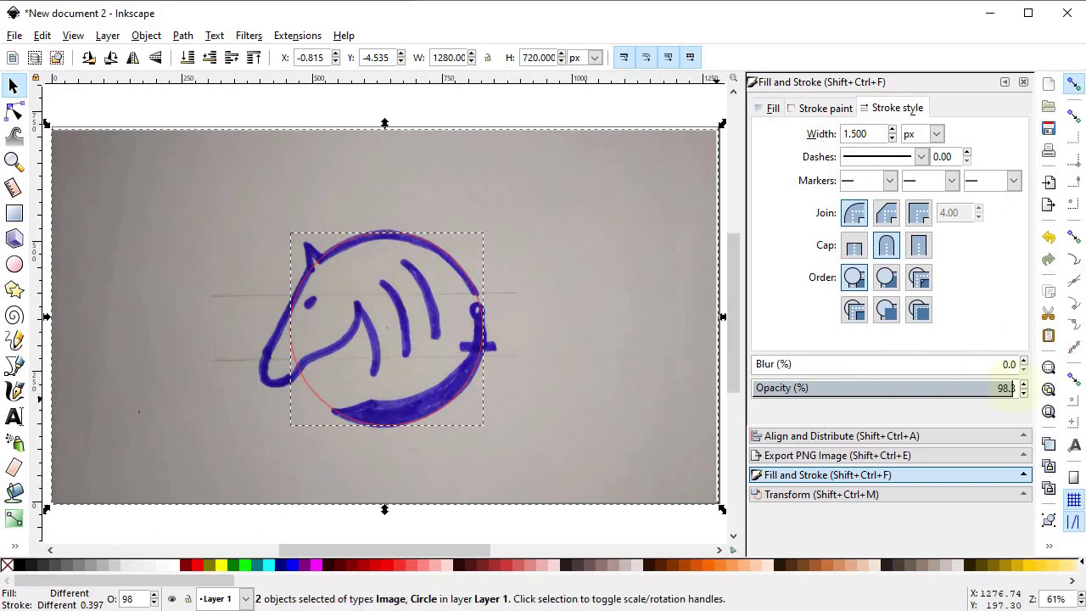
pyautogui.moveTo(1015, 389); pyautogui.dragTo(996, 388)
pyautogui.write('30')
pyautogui.press('Return')
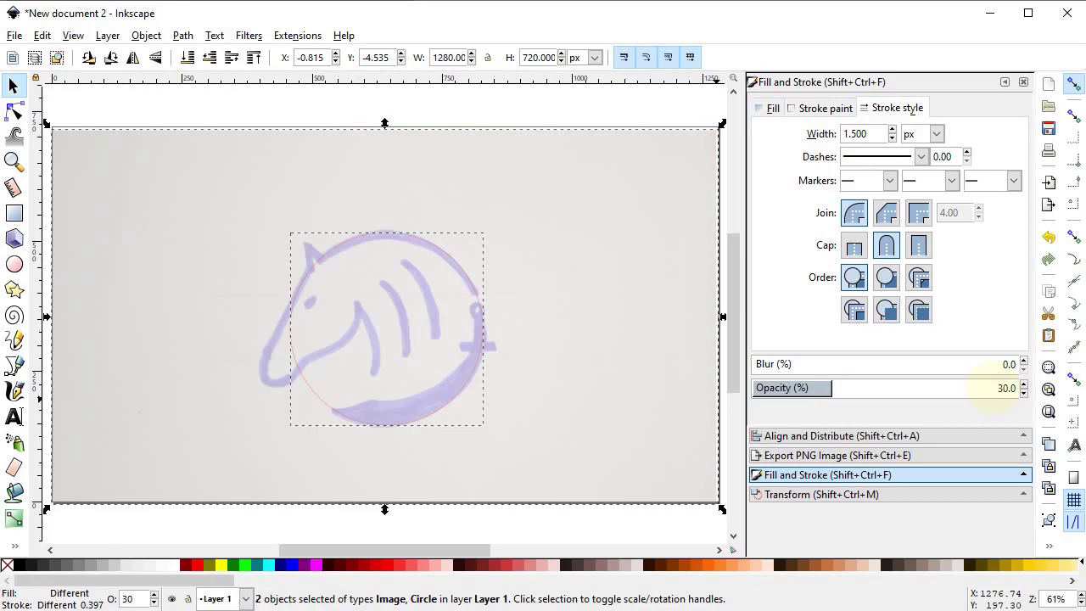
# Trace the horse's top edge, ear and nose tip as a new path.
pyautogui.click(544, 538)
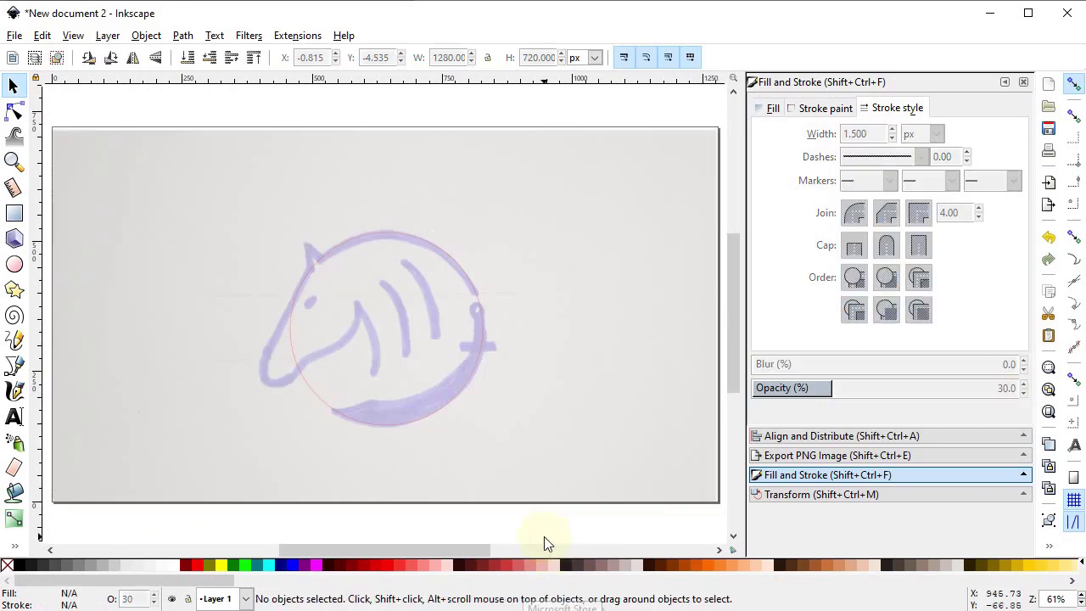
pyautogui.click(14, 364)
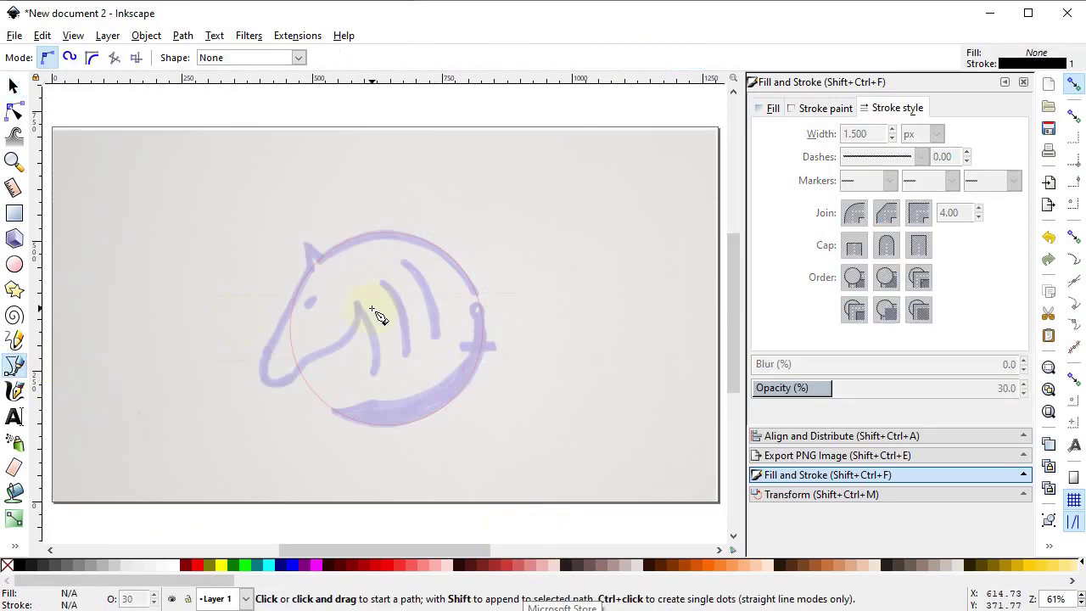
pyautogui.click(476, 291)
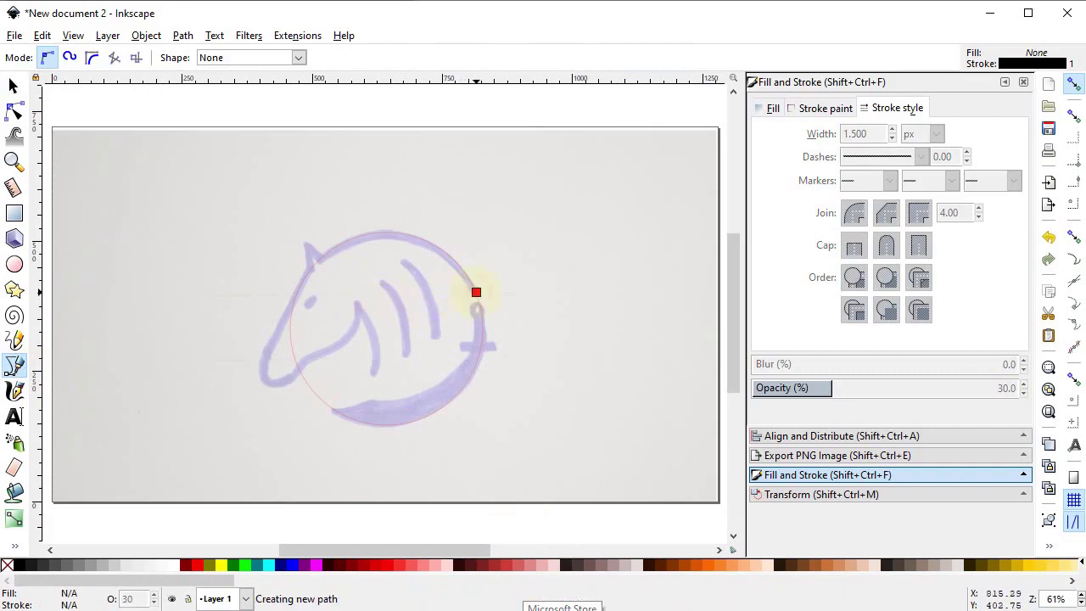
pyautogui.click(319, 257)
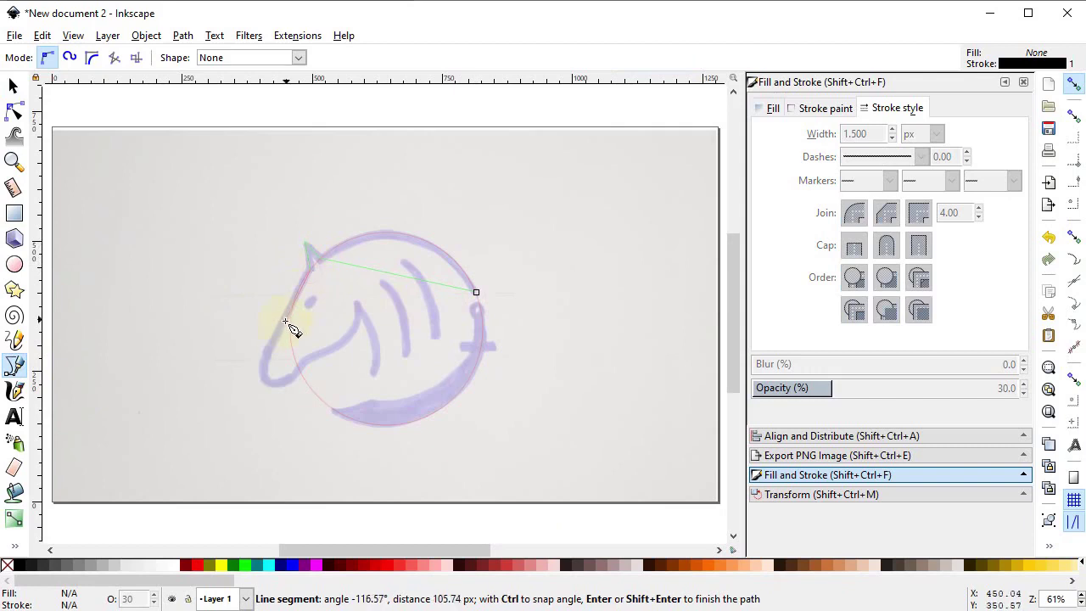
pyautogui.click(264, 360)
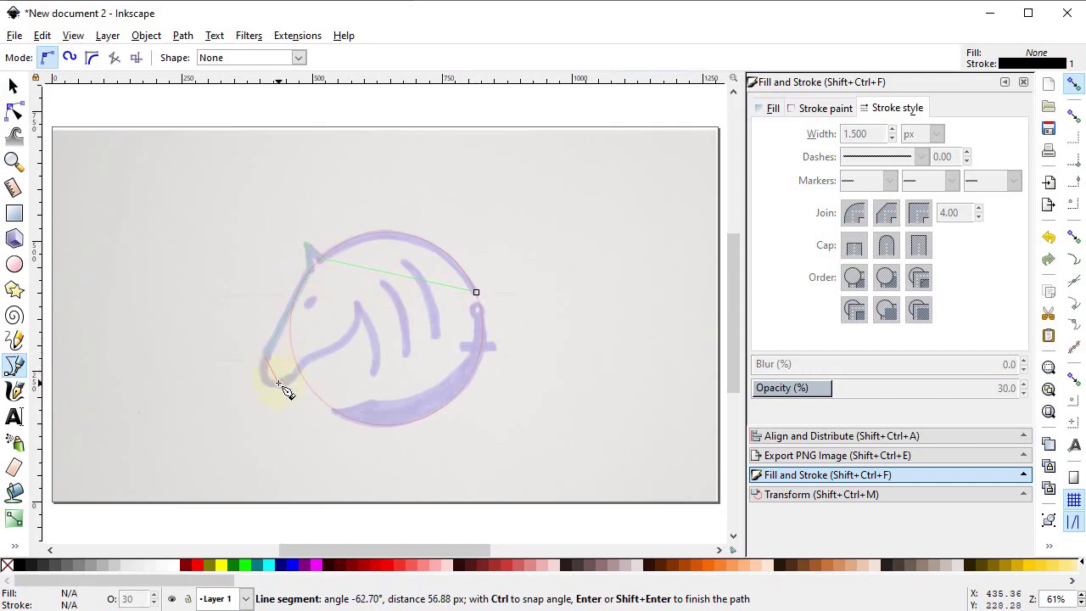
pyautogui.moveTo(280, 383); pyautogui.dragTo(304, 381)
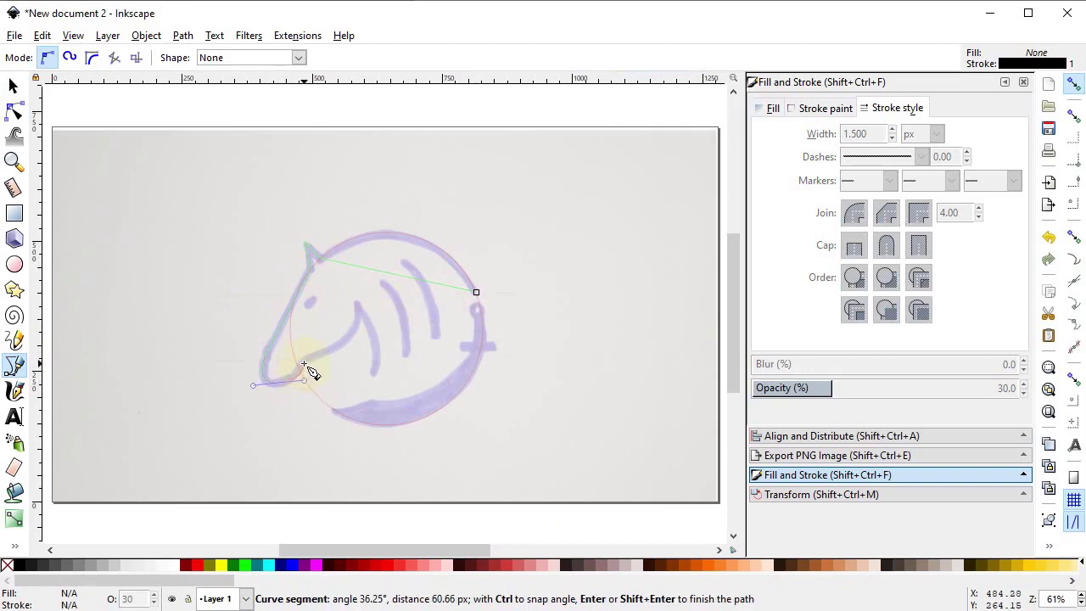
pyautogui.press('Return')
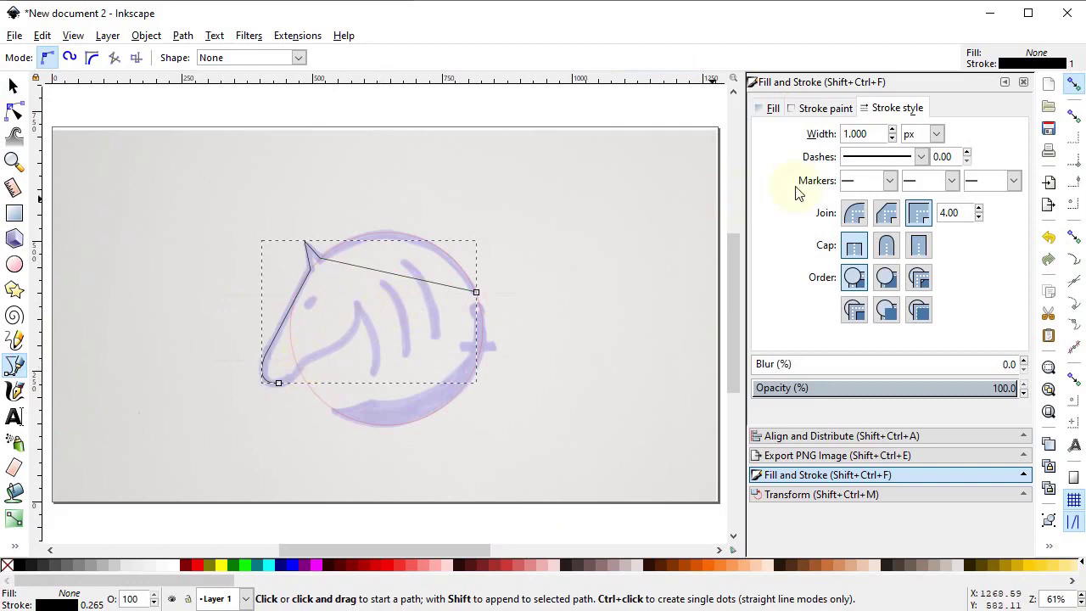
# Give the path a 6 px stroke with round joins and round caps.
pyautogui.moveTo(869, 136); pyautogui.dragTo(828, 134)
pyautogui.write('6')
pyautogui.press('Return')
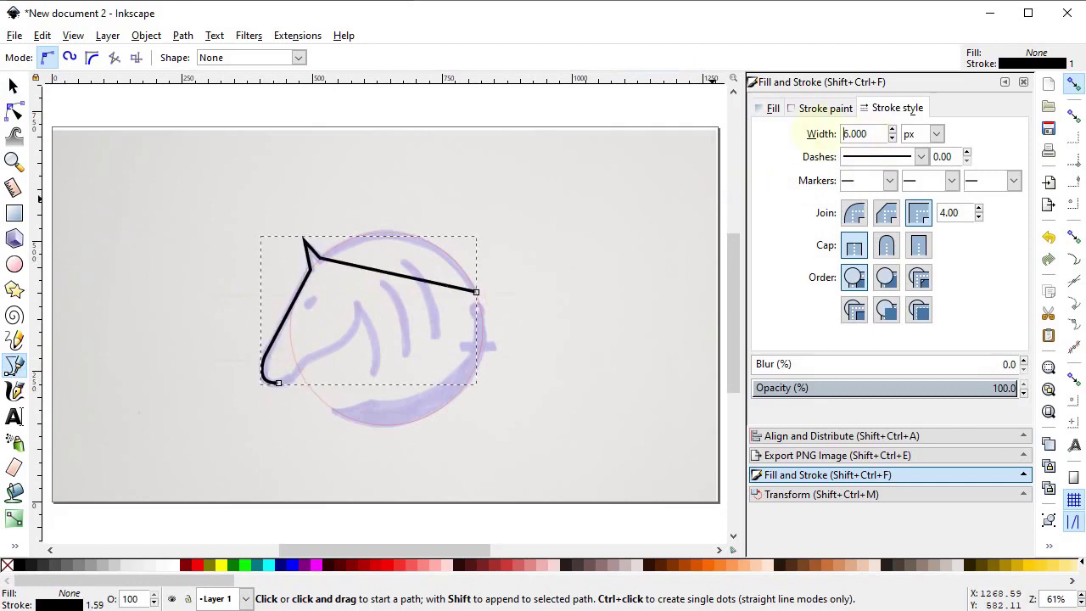
pyautogui.click(854, 213)
pyautogui.click(885, 245)
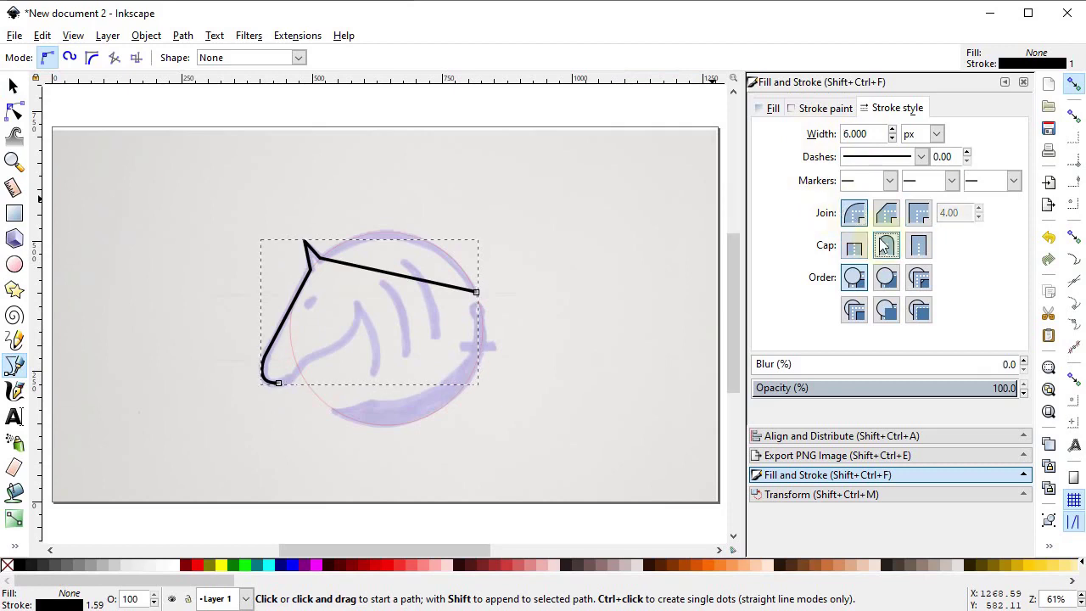
# Drag the path's top segment into an arch and tune its end-node handles to hug the head.
pyautogui.click(15, 110)
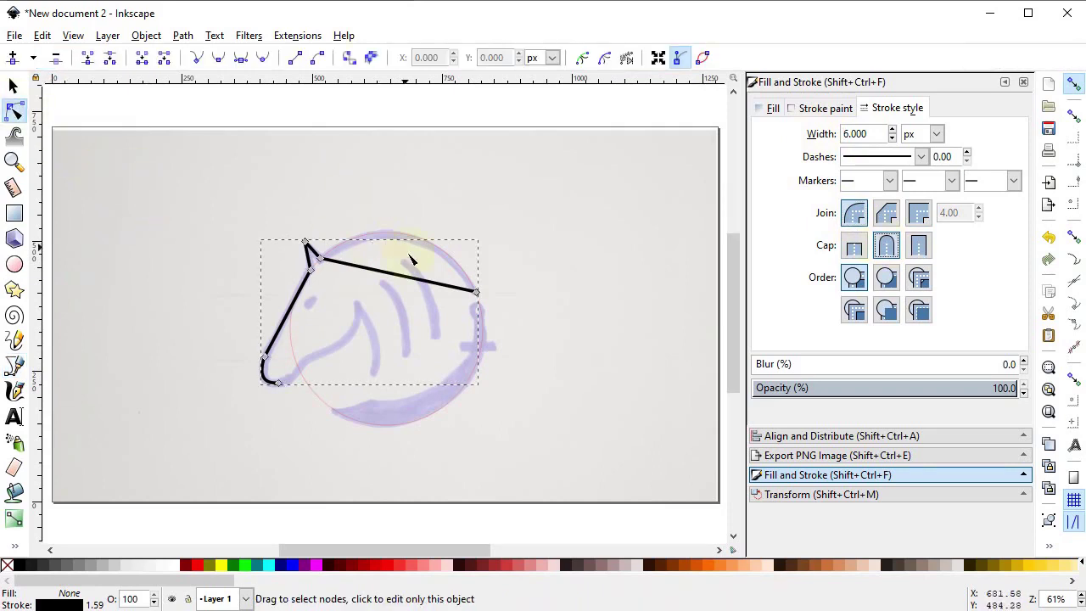
pyautogui.moveTo(407, 293); pyautogui.dragTo(422, 248)
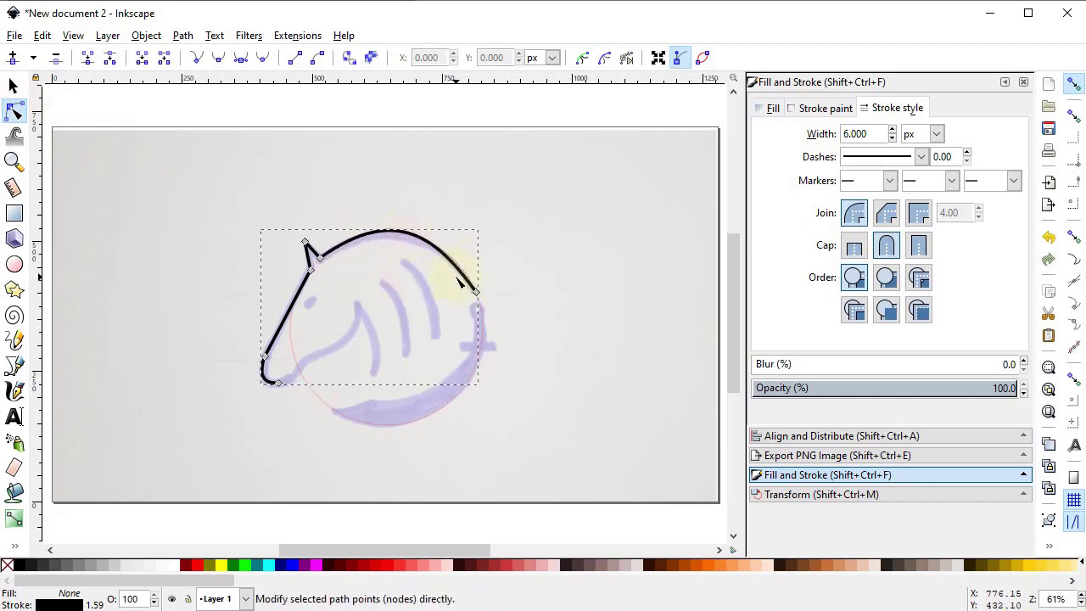
pyautogui.click(477, 293)
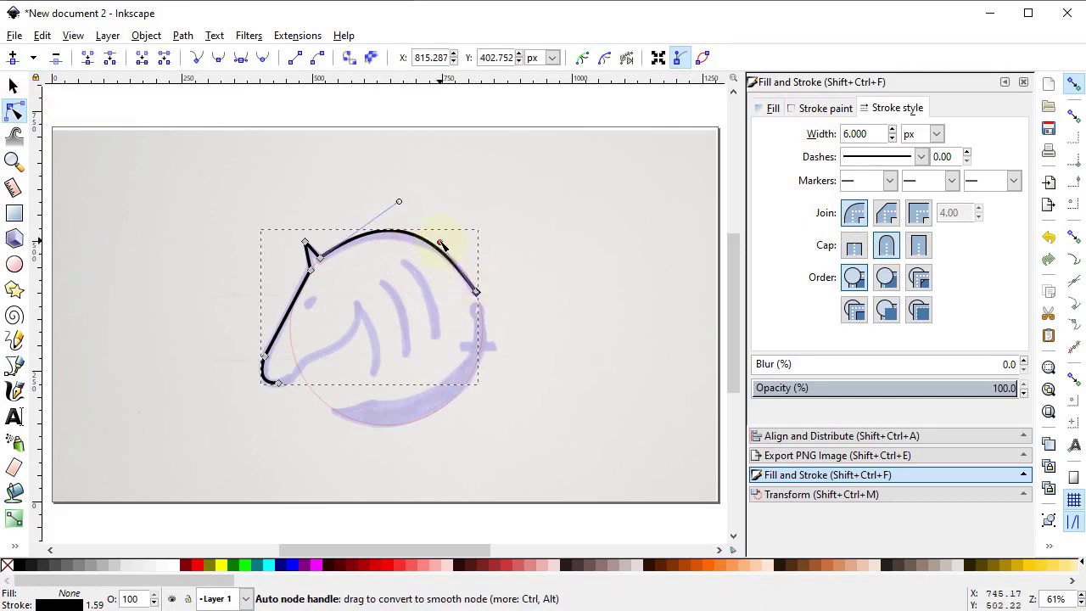
pyautogui.moveTo(441, 244); pyautogui.dragTo(453, 247)
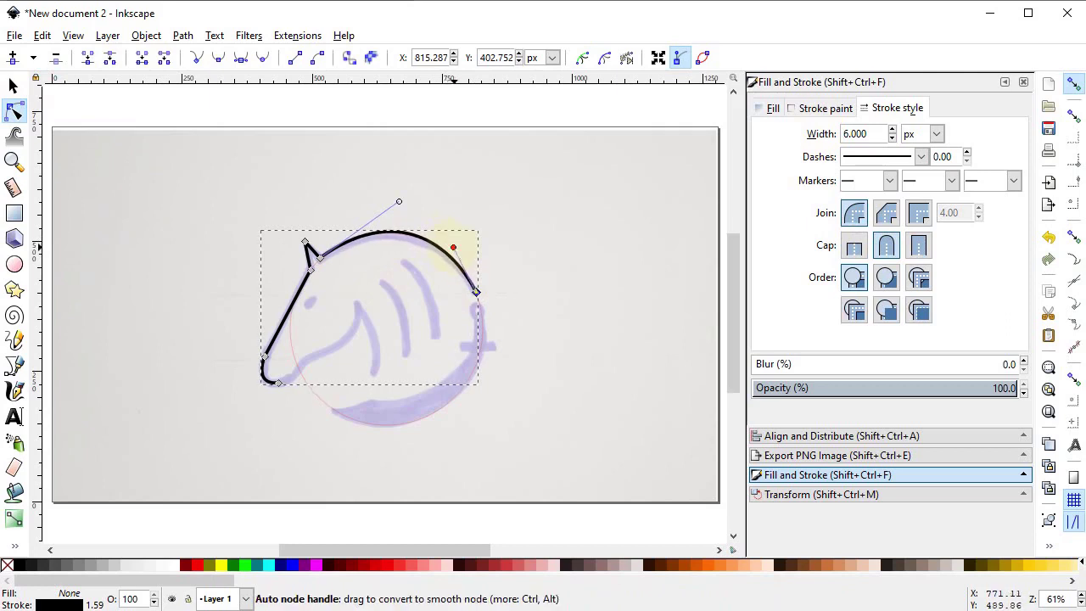
pyautogui.moveTo(399, 202); pyautogui.dragTo(390, 206)
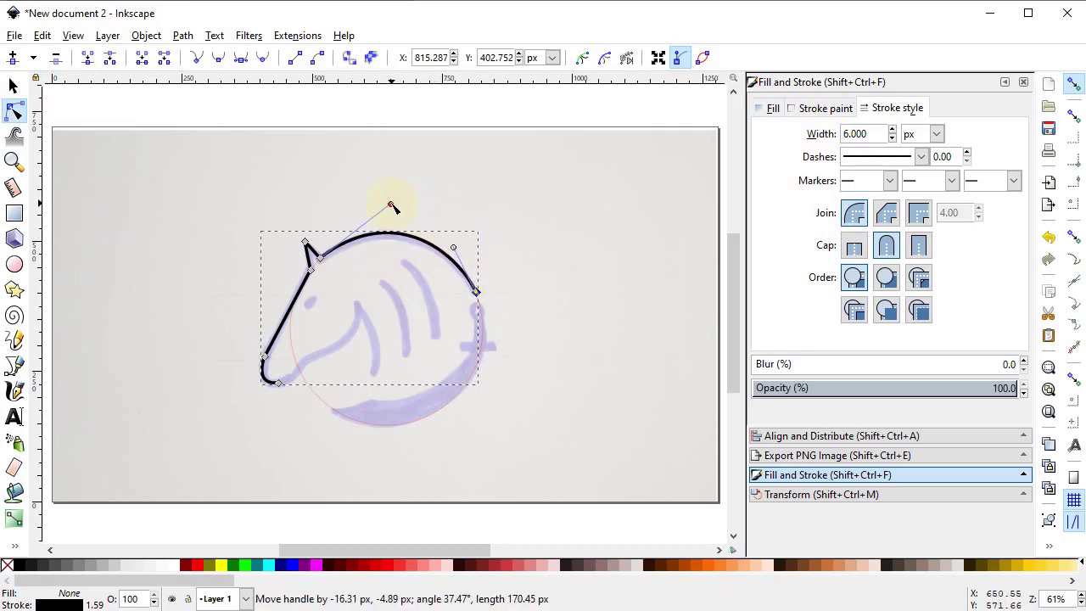
pyautogui.click(439, 199)
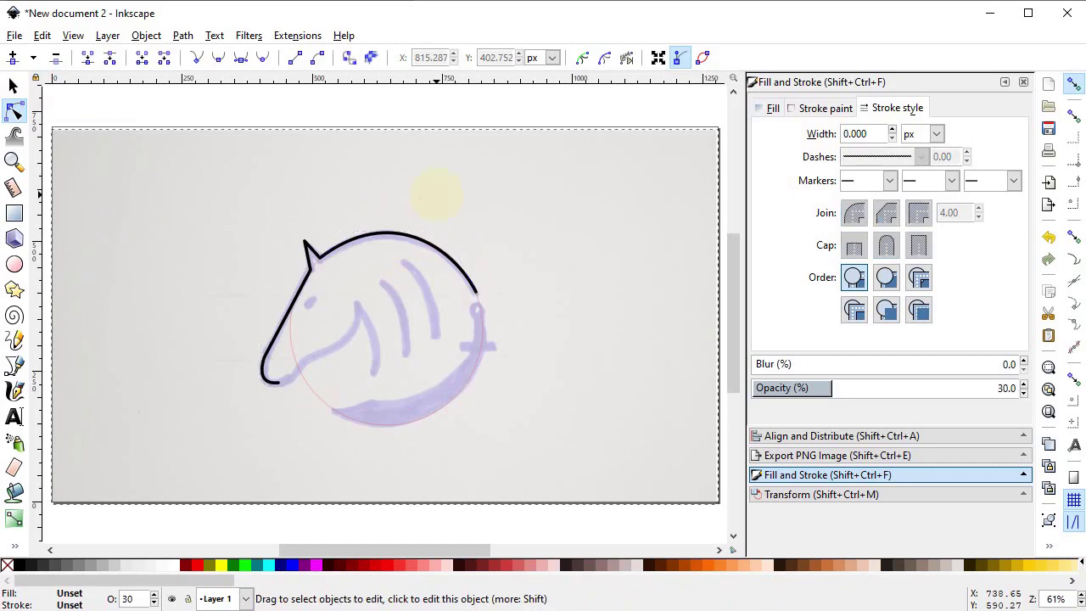
pyautogui.press('z')
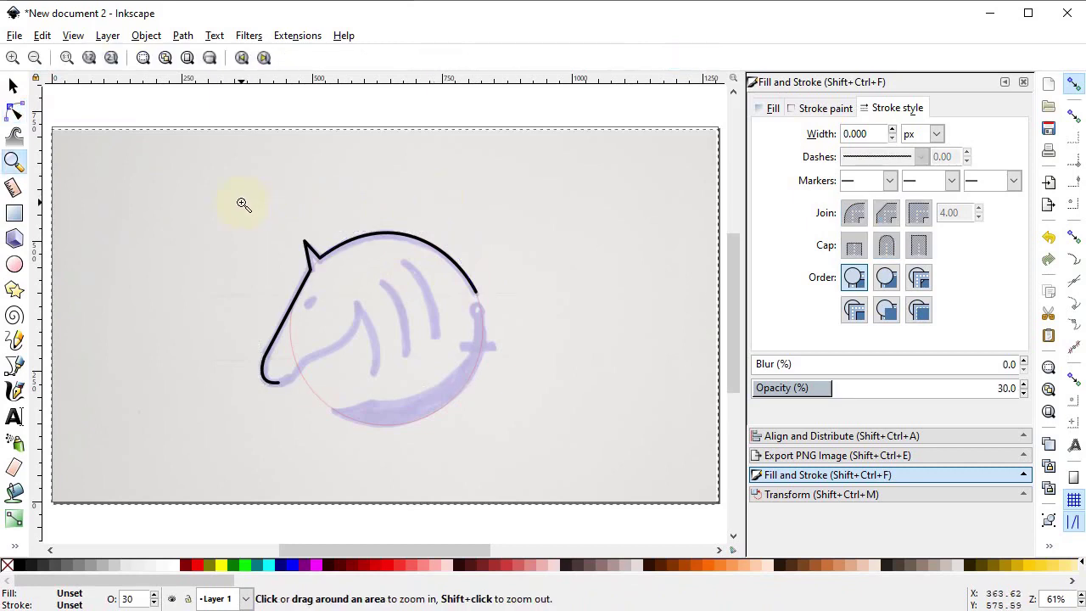
pyautogui.moveTo(242, 203)
pyautogui.mouseDown()
pyautogui.moveTo(487, 393)
pyautogui.moveTo(523, 439)
pyautogui.moveTo(520, 451)
pyautogui.mouseUp()
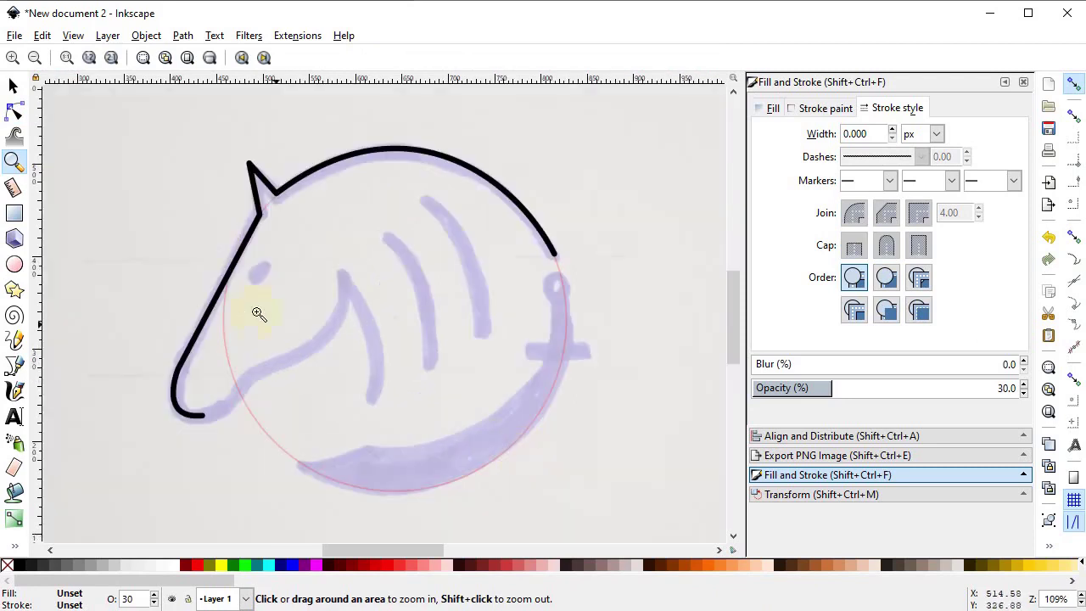
pyautogui.click(13, 85)
# Continue the outline from the nose end with Bezier curves along the jaw up toward the neck.
pyautogui.click(241, 158)
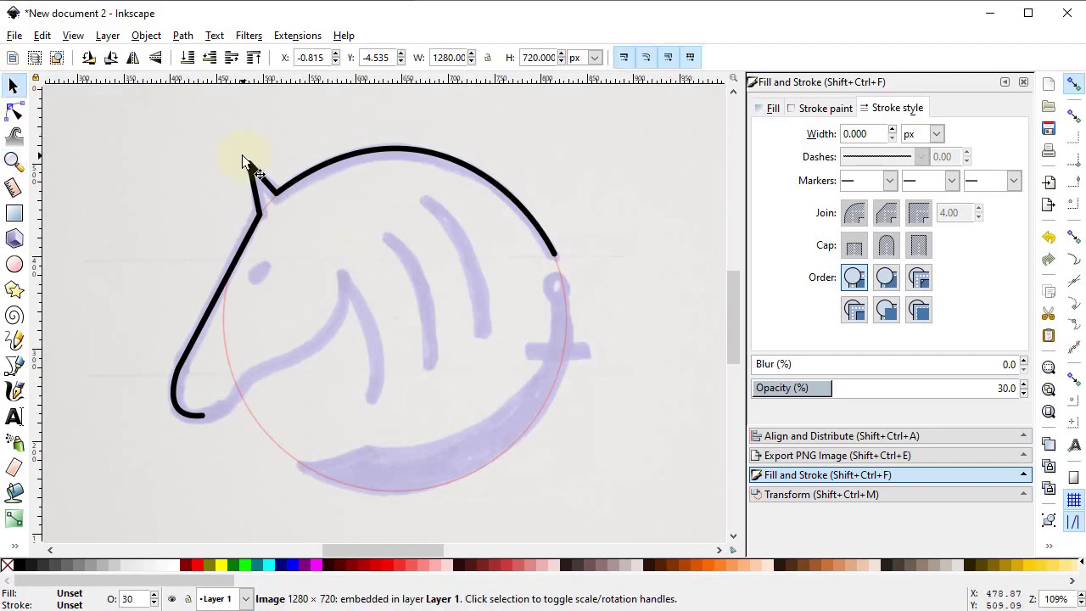
pyautogui.click(248, 237)
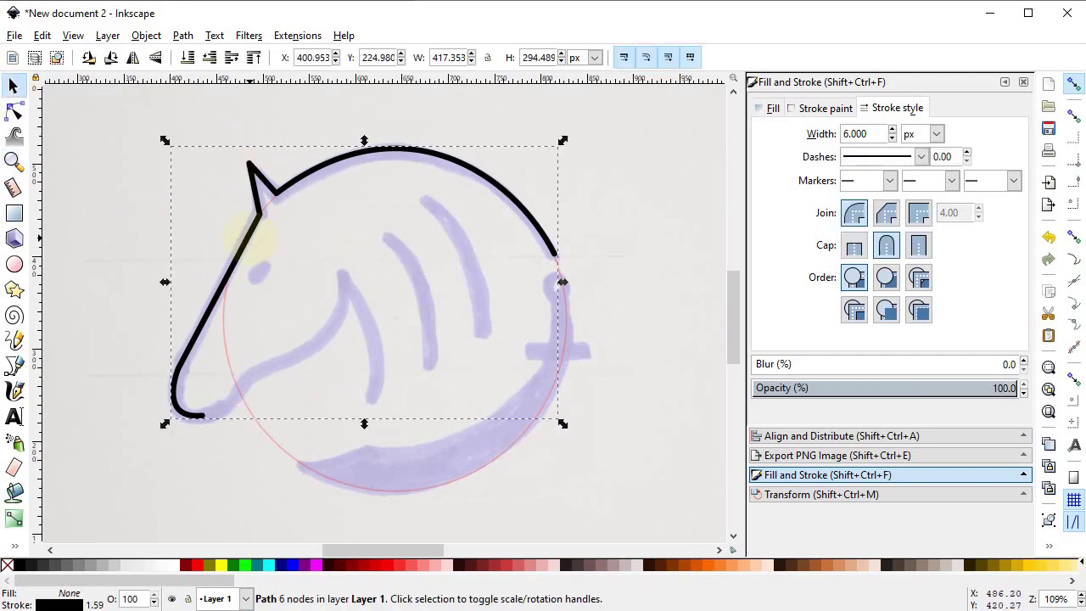
pyautogui.click(12, 364)
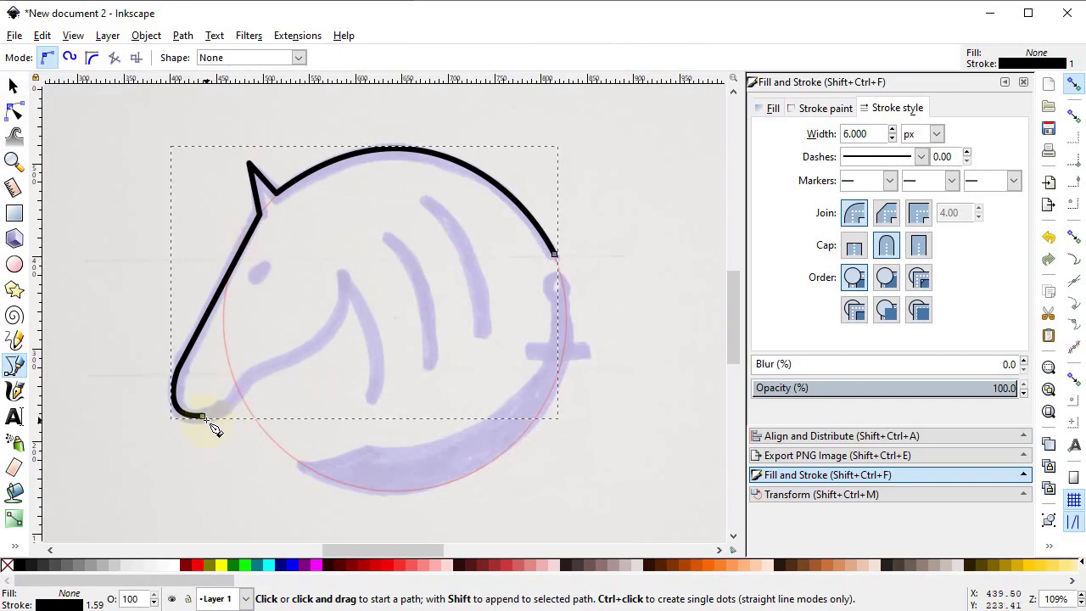
pyautogui.click(203, 416)
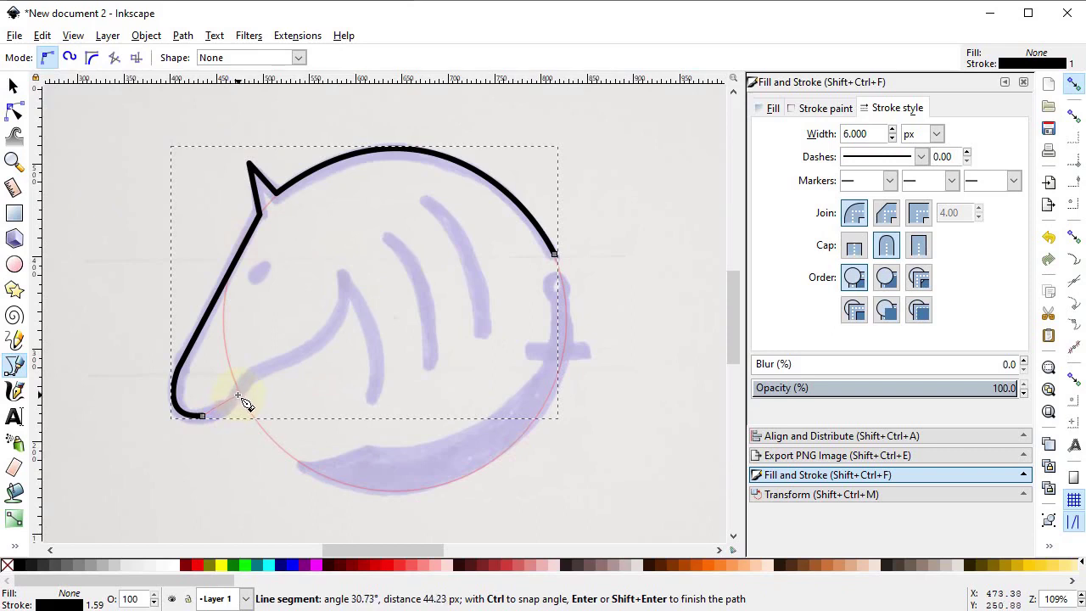
pyautogui.moveTo(238, 395); pyautogui.dragTo(246, 378)
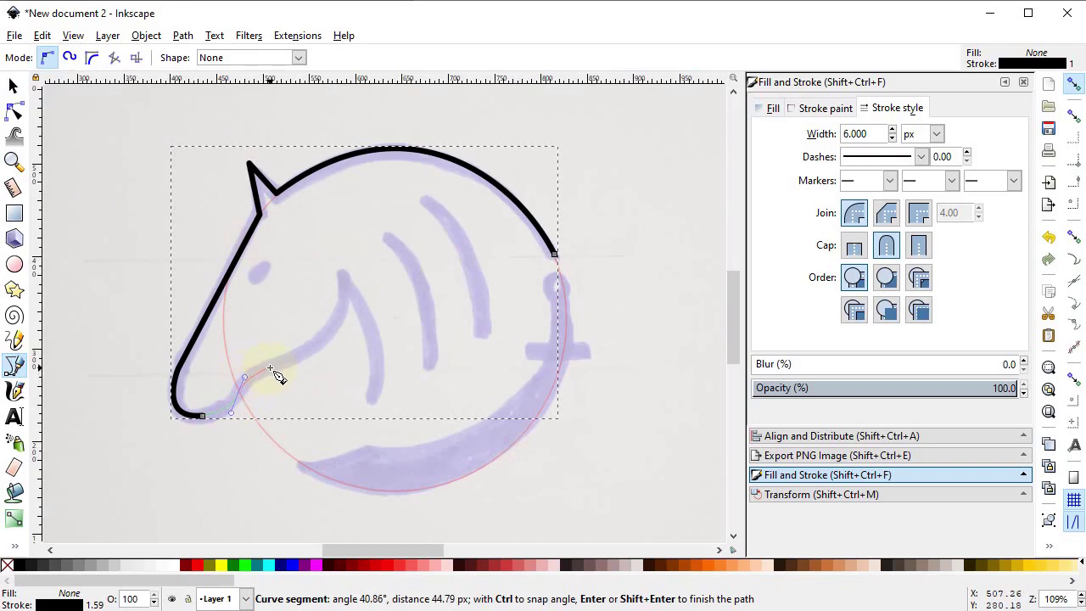
pyautogui.click(270, 367)
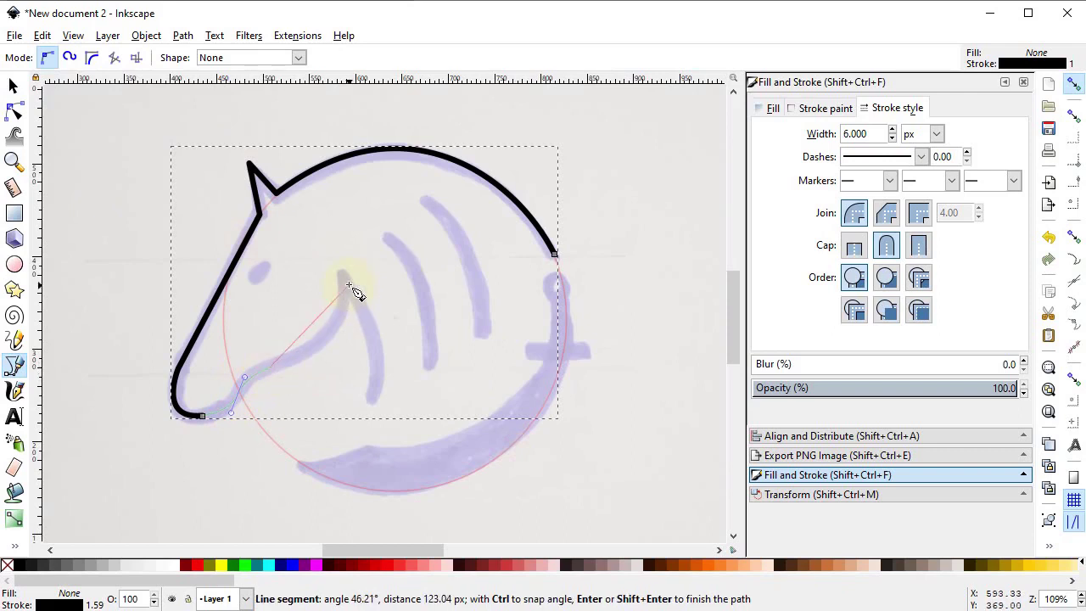
pyautogui.moveTo(344, 275); pyautogui.dragTo(338, 196)
pyautogui.press('Return')
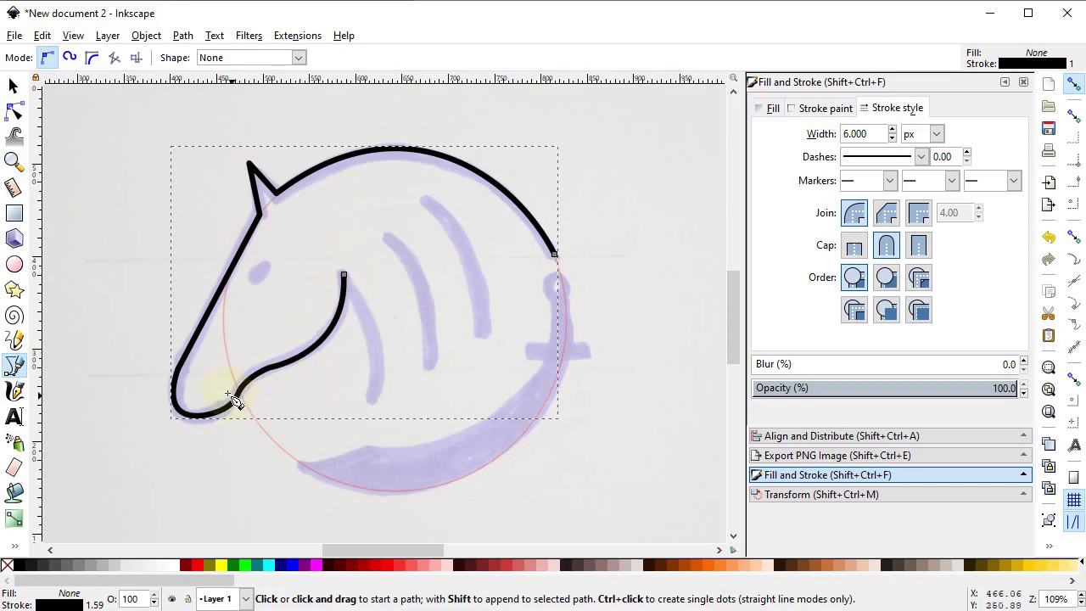
# Drag the nose nodes' handles and the lower-left segment outward to match the sketch.
pyautogui.click(15, 111)
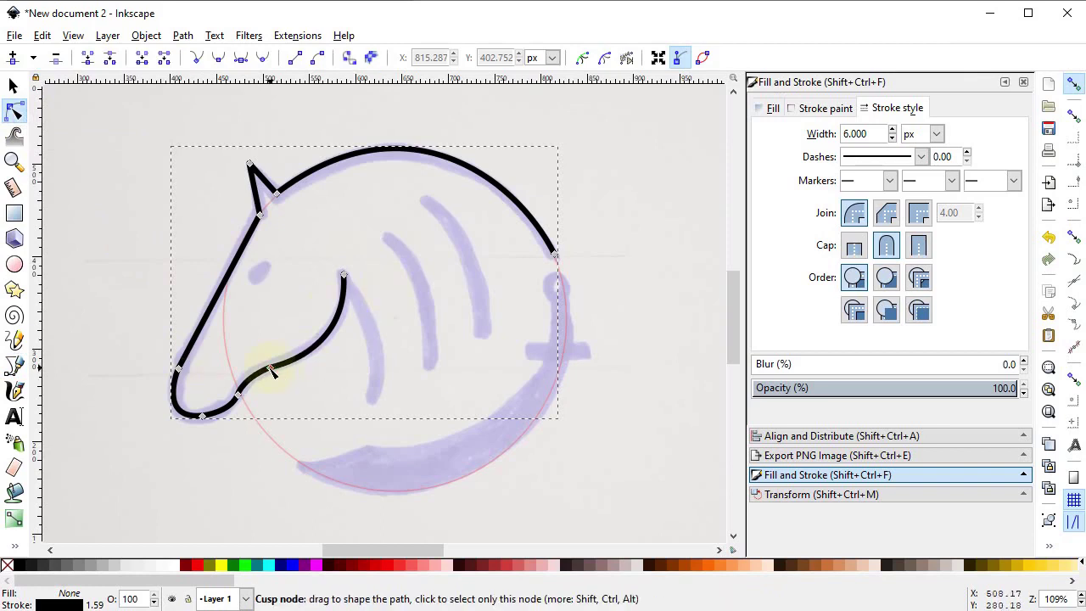
pyautogui.click(237, 396)
pyautogui.moveTo(234, 413); pyautogui.dragTo(220, 417)
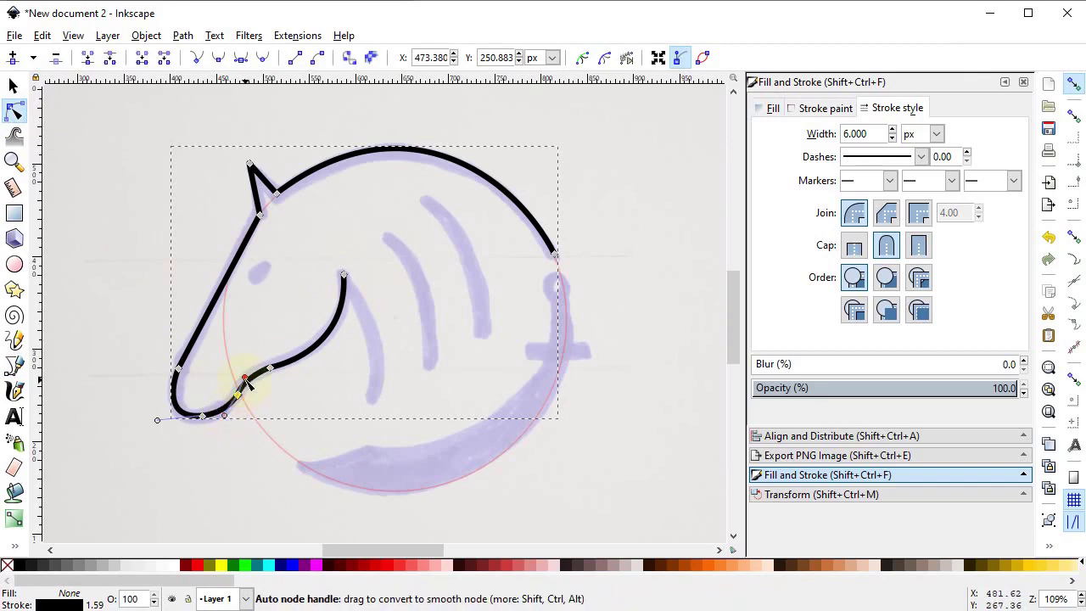
pyautogui.moveTo(250, 380); pyautogui.dragTo(252, 369)
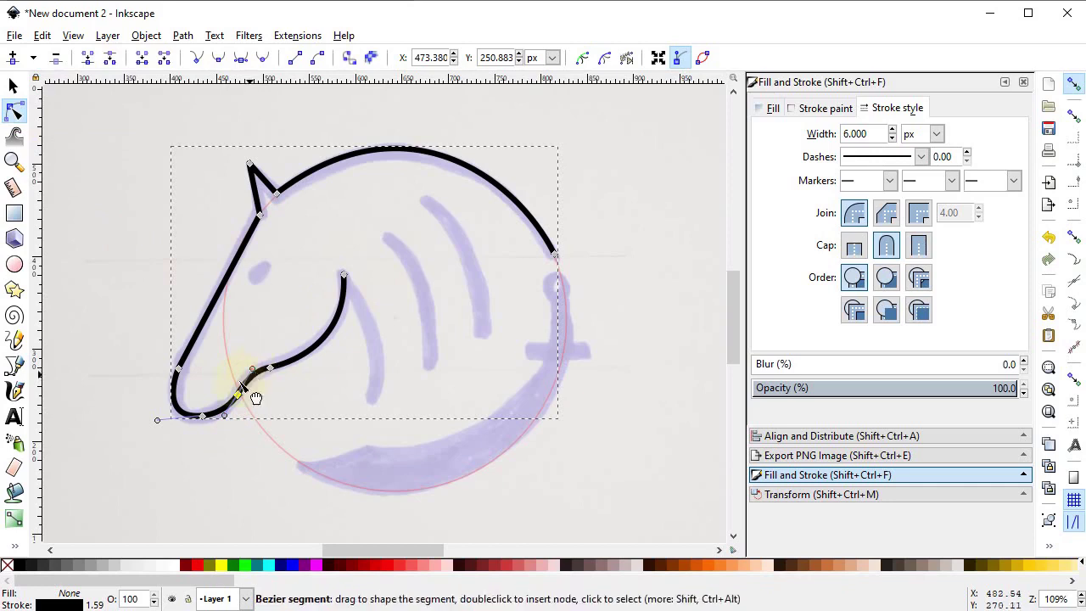
pyautogui.click(178, 368)
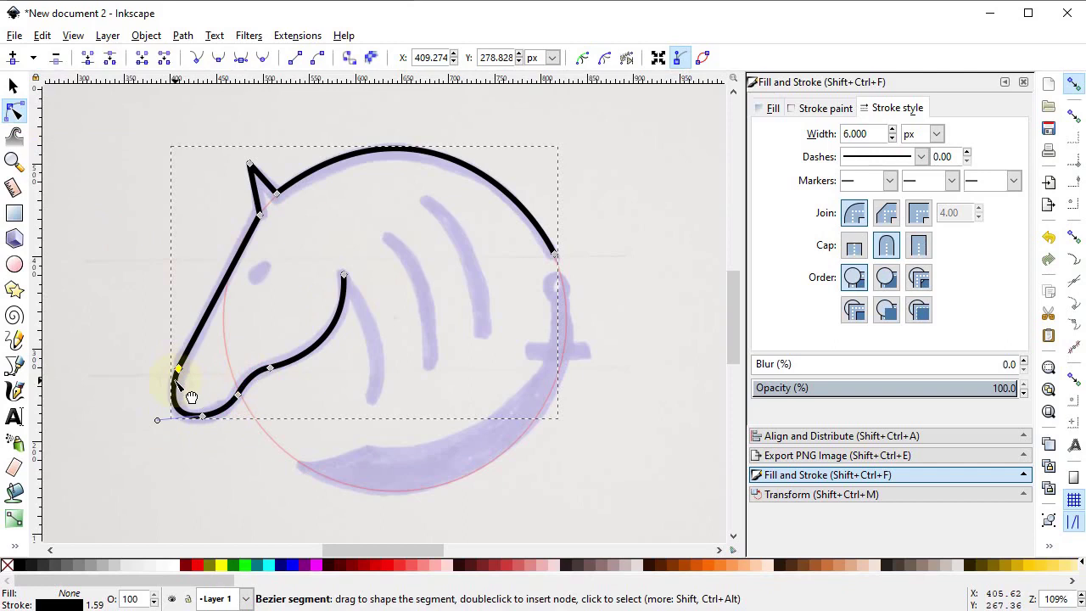
pyautogui.click(191, 397)
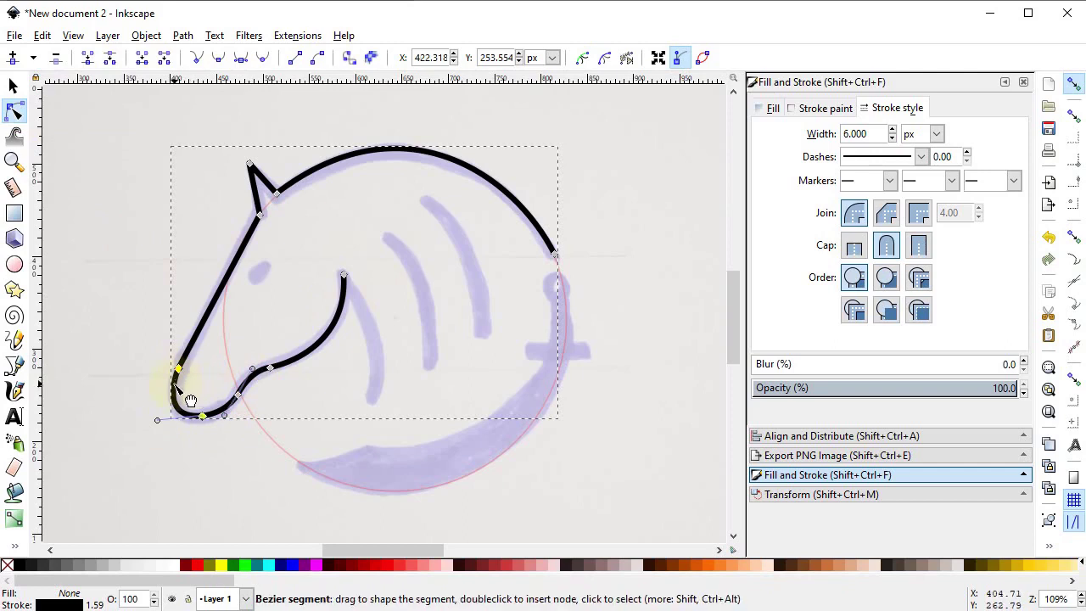
pyautogui.moveTo(190, 400); pyautogui.dragTo(169, 376)
# Zoom in on the muzzle and smooth the curve at the bottom-of-jaw node.
pyautogui.click(222, 363)
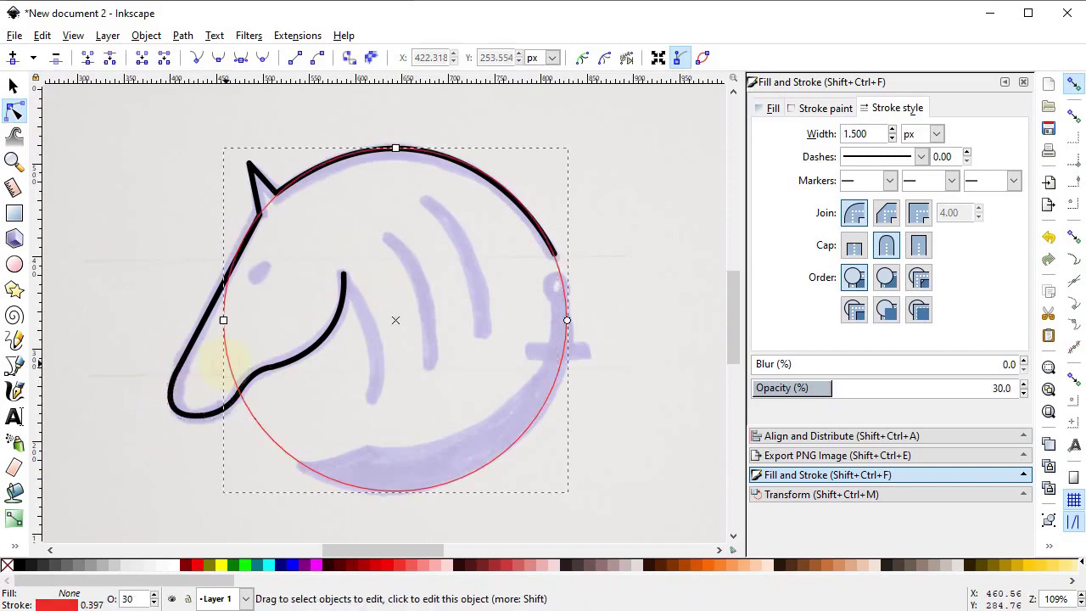
pyautogui.press('z')
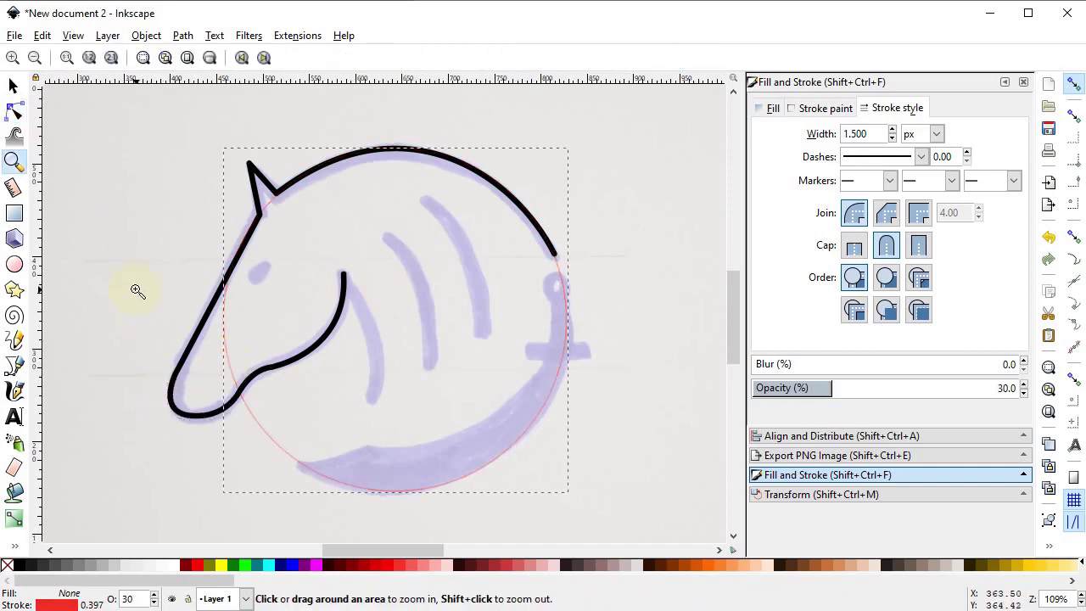
pyautogui.moveTo(128, 281)
pyautogui.mouseDown()
pyautogui.moveTo(305, 416)
pyautogui.moveTo(336, 453)
pyautogui.mouseUp()
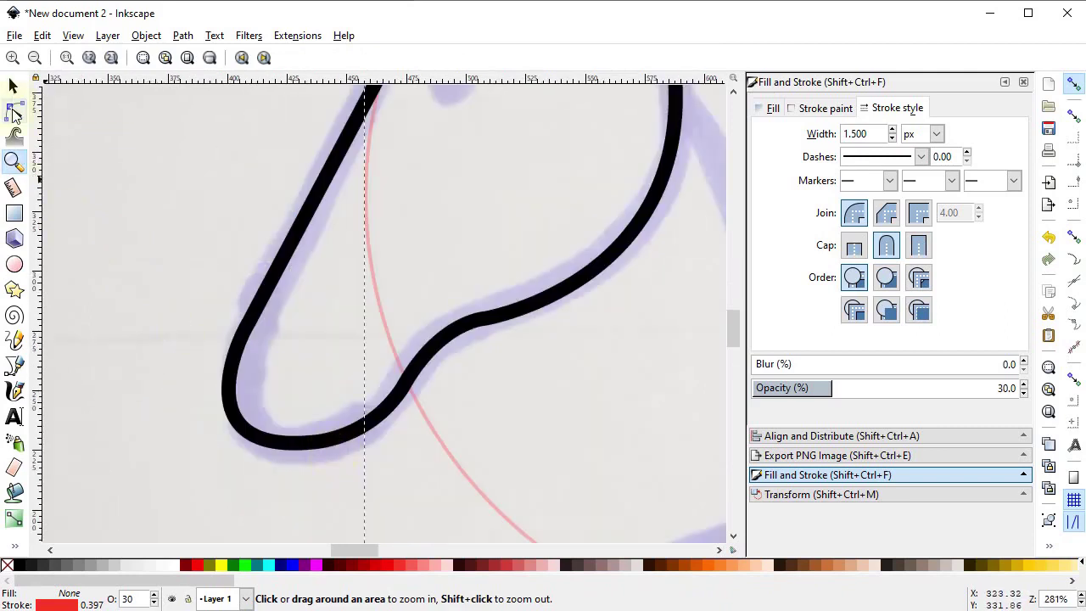
pyautogui.click(15, 113)
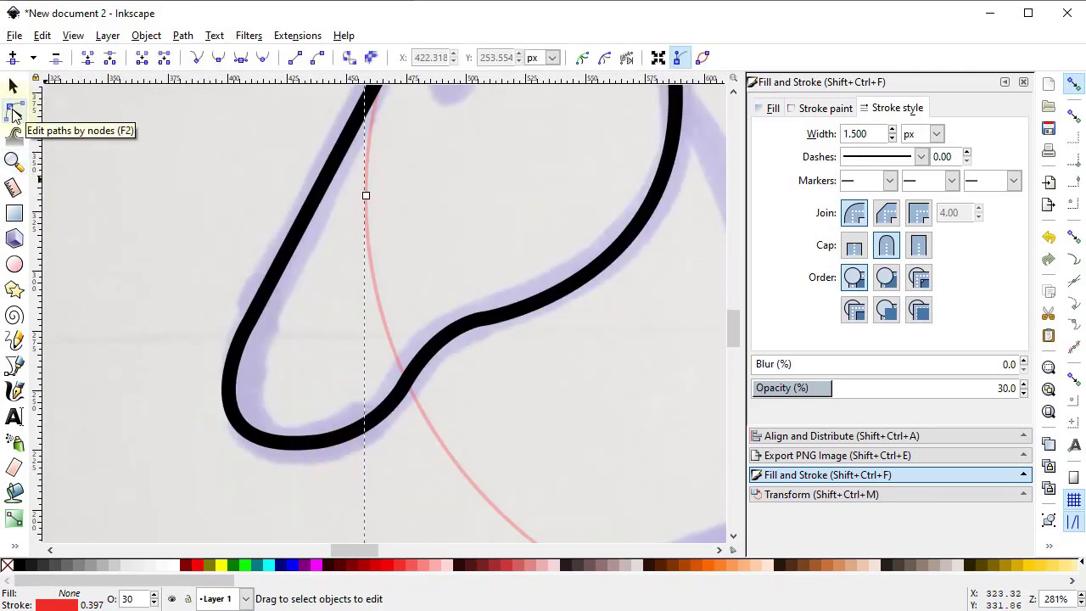
pyautogui.click(257, 300)
pyautogui.click(250, 322)
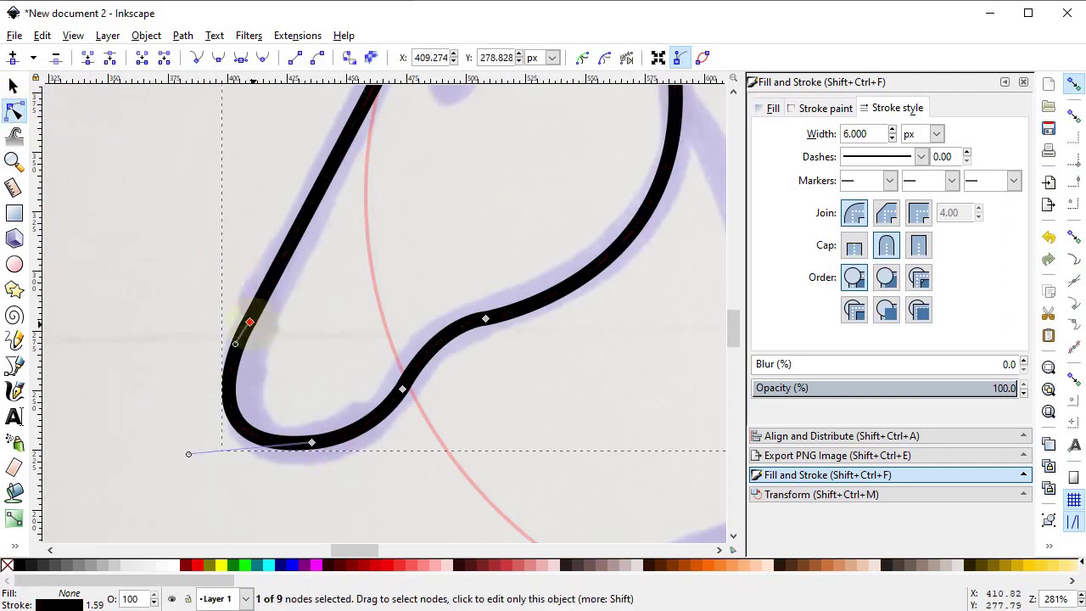
pyautogui.moveTo(236, 347); pyautogui.dragTo(234, 348)
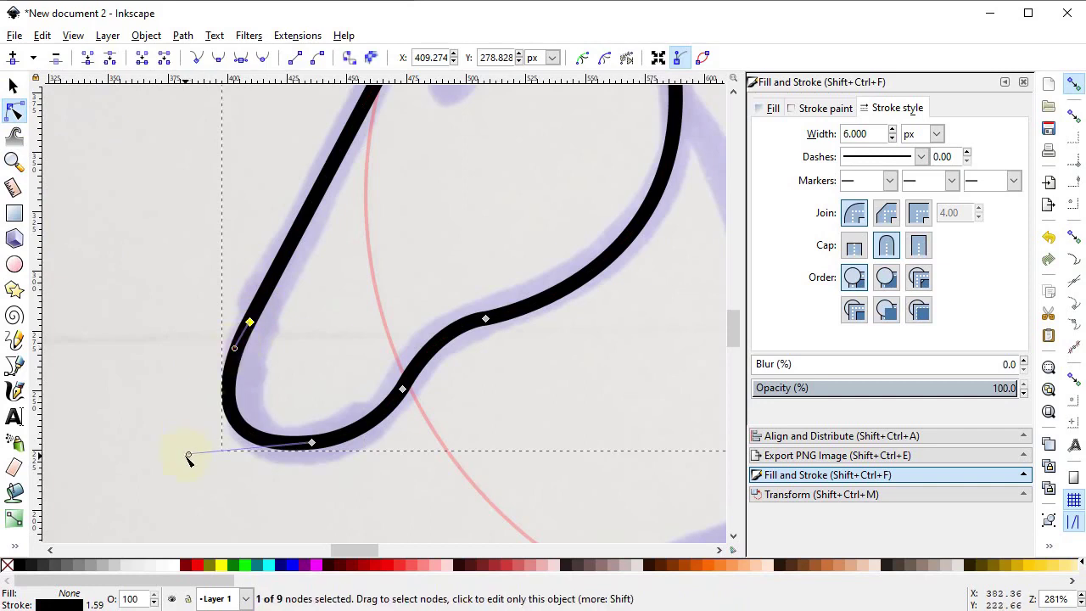
pyautogui.moveTo(189, 457); pyautogui.dragTo(199, 452)
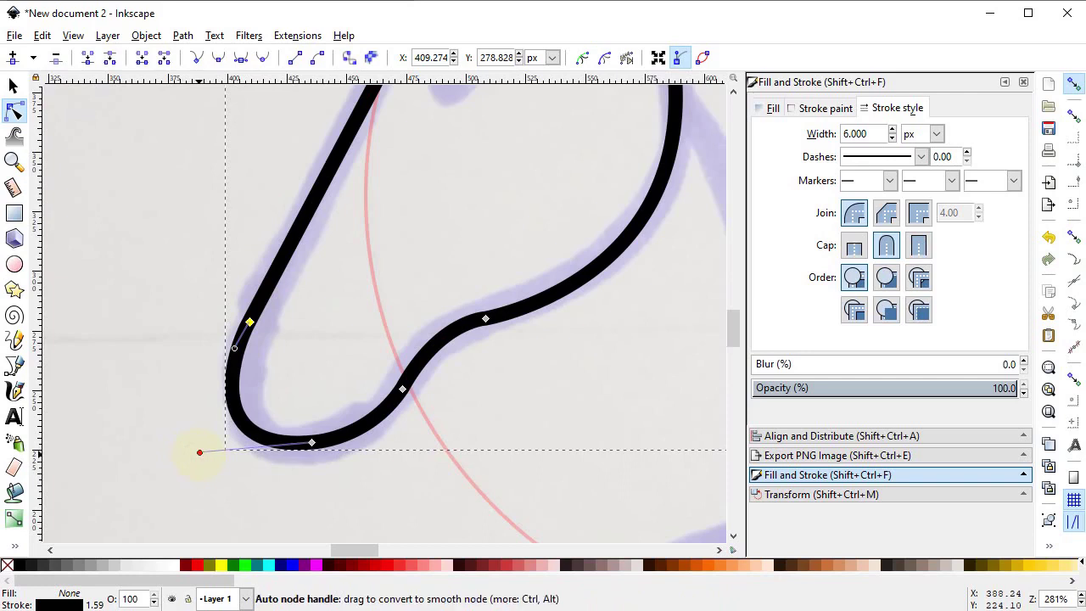
# Reshape the handles of the mid-jaw node and the jaw-to-cheek junction node.
pyautogui.click(403, 391)
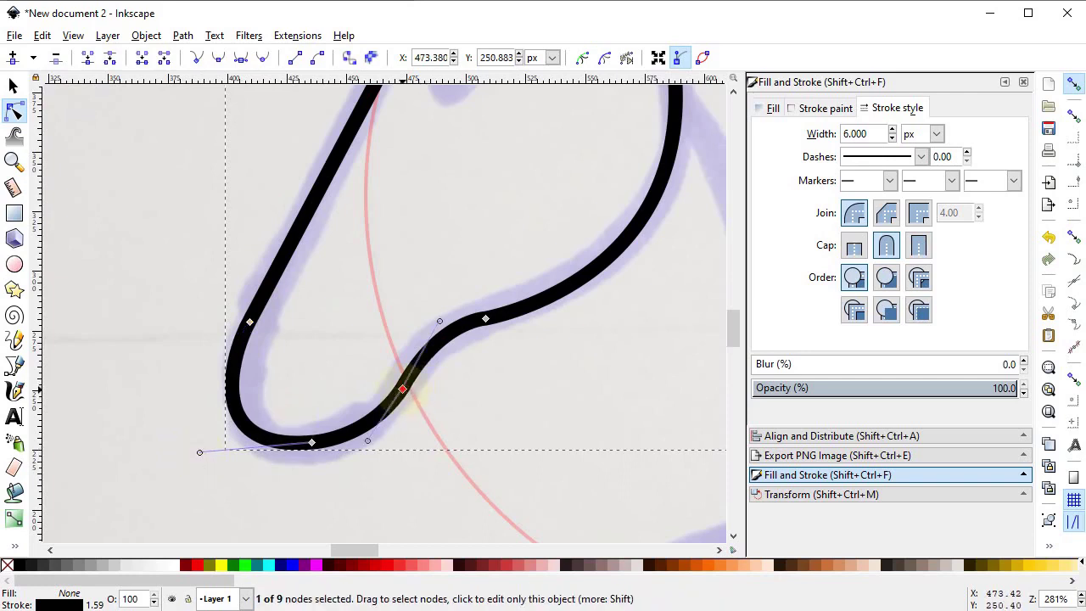
pyautogui.moveTo(440, 323); pyautogui.dragTo(446, 324)
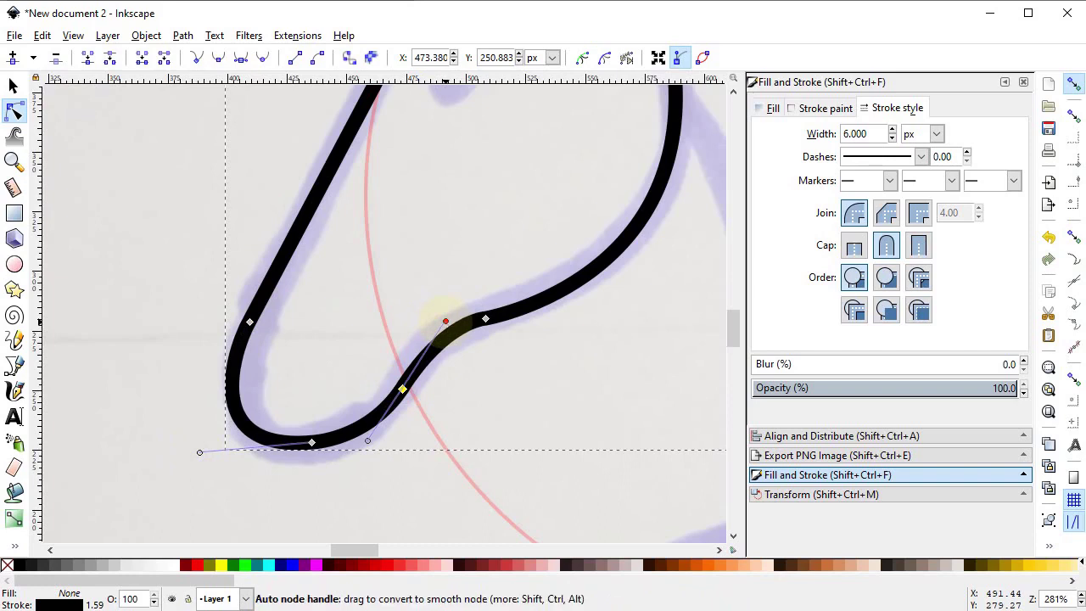
pyautogui.moveTo(370, 447); pyautogui.dragTo(366, 446)
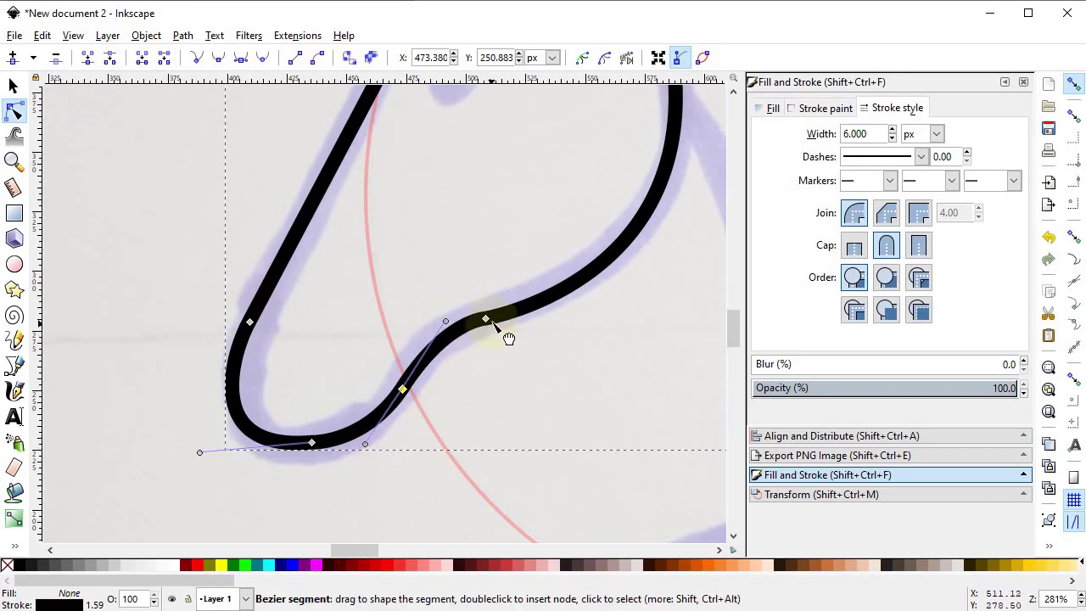
pyautogui.click(486, 320)
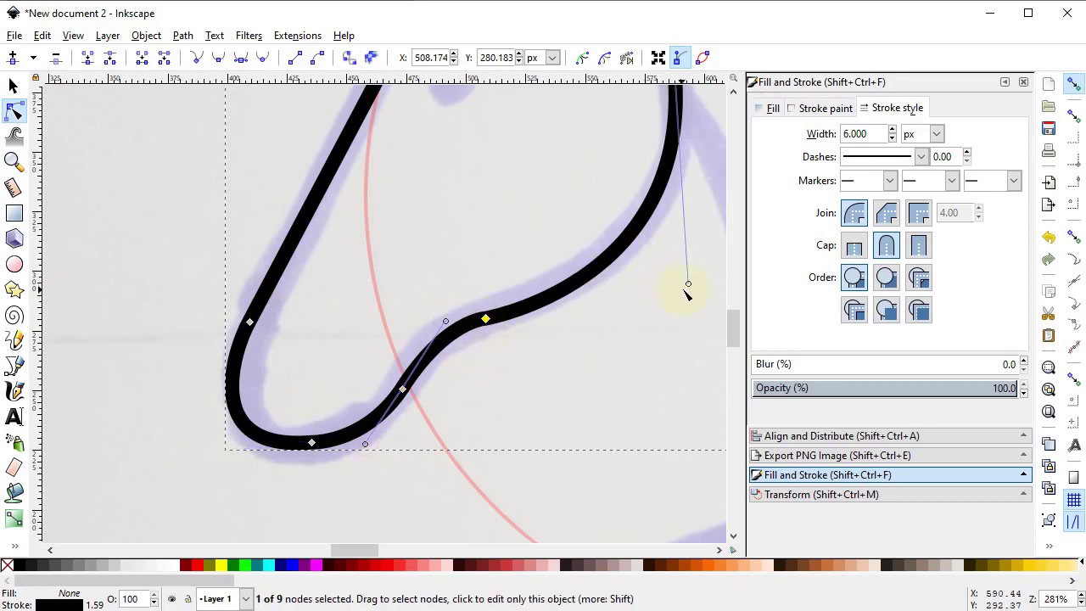
pyautogui.moveTo(688, 284); pyautogui.dragTo(689, 275)
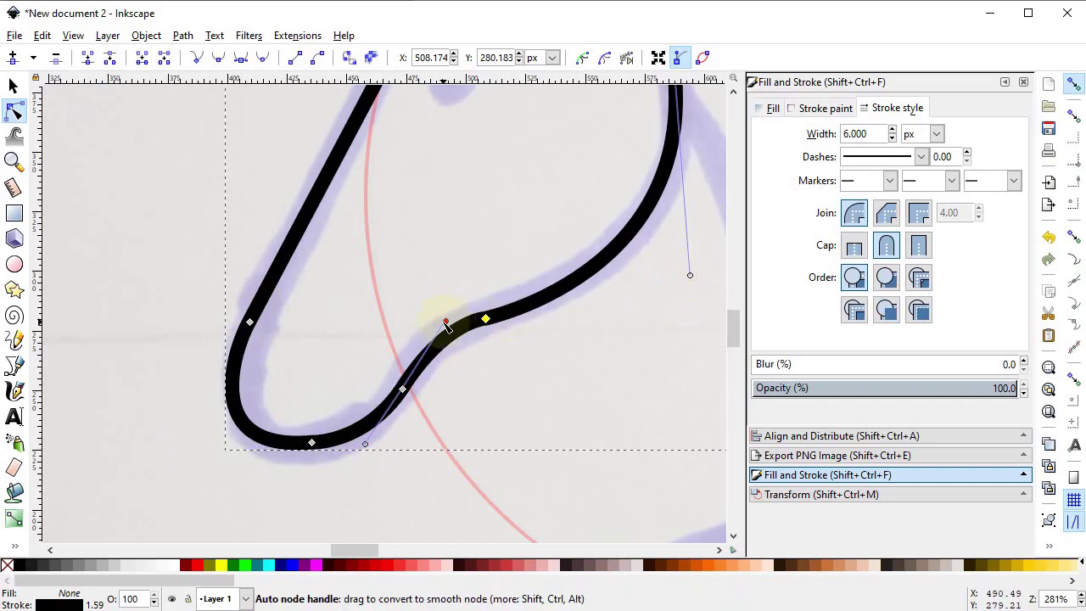
pyautogui.moveTo(445, 323); pyautogui.dragTo(438, 331)
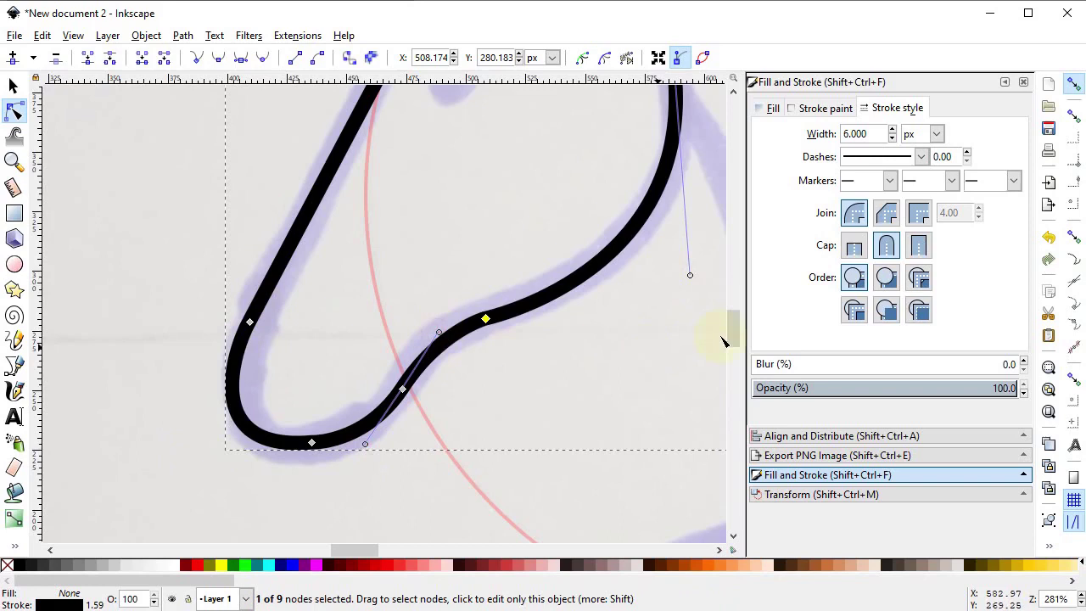
# Set the horse outline's stroke width to 12 px, then deselect it.
pyautogui.click(1047, 412)
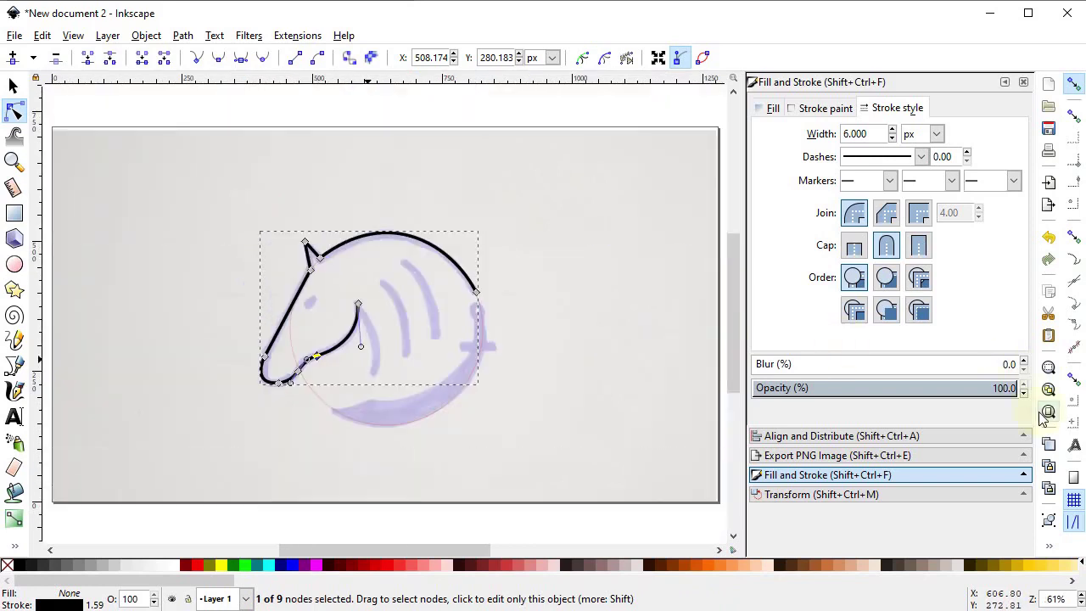
pyautogui.click(14, 88)
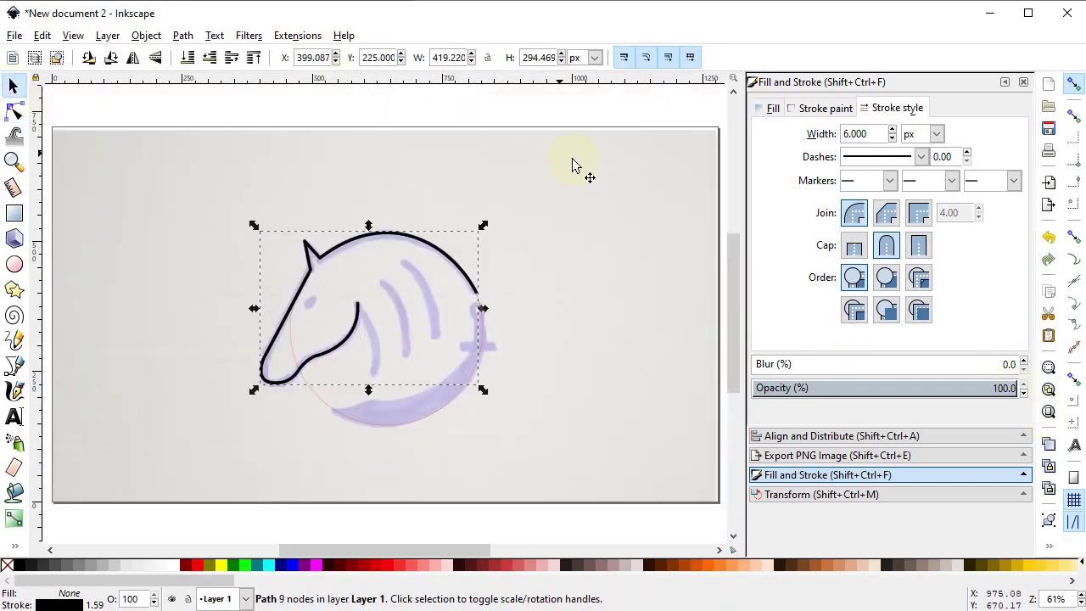
pyautogui.doubleClick(871, 136)
pyautogui.write('12')
pyautogui.press('Return')
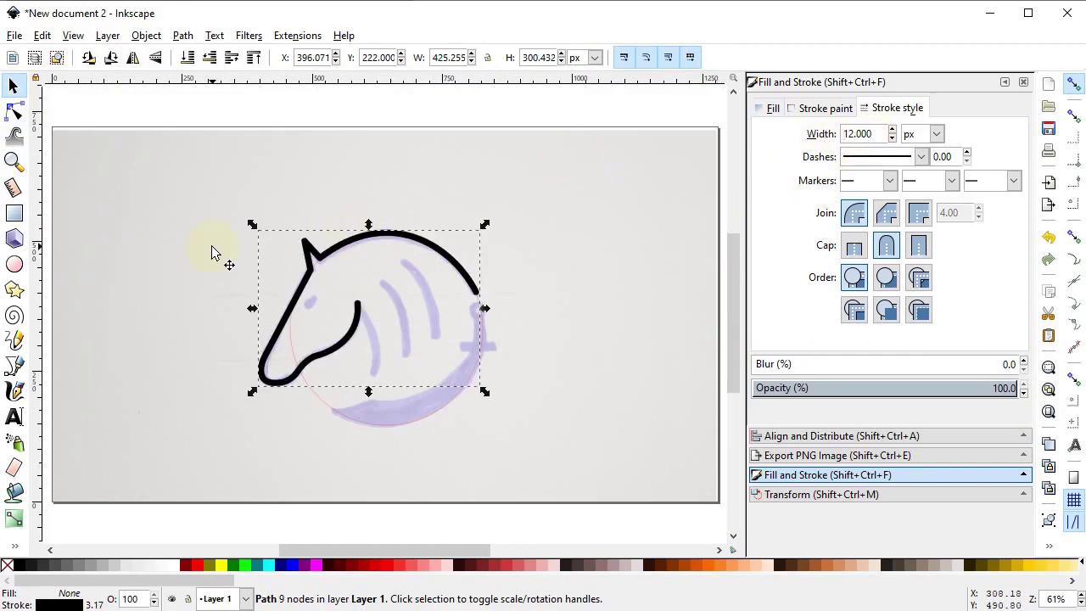
pyautogui.click(181, 531)
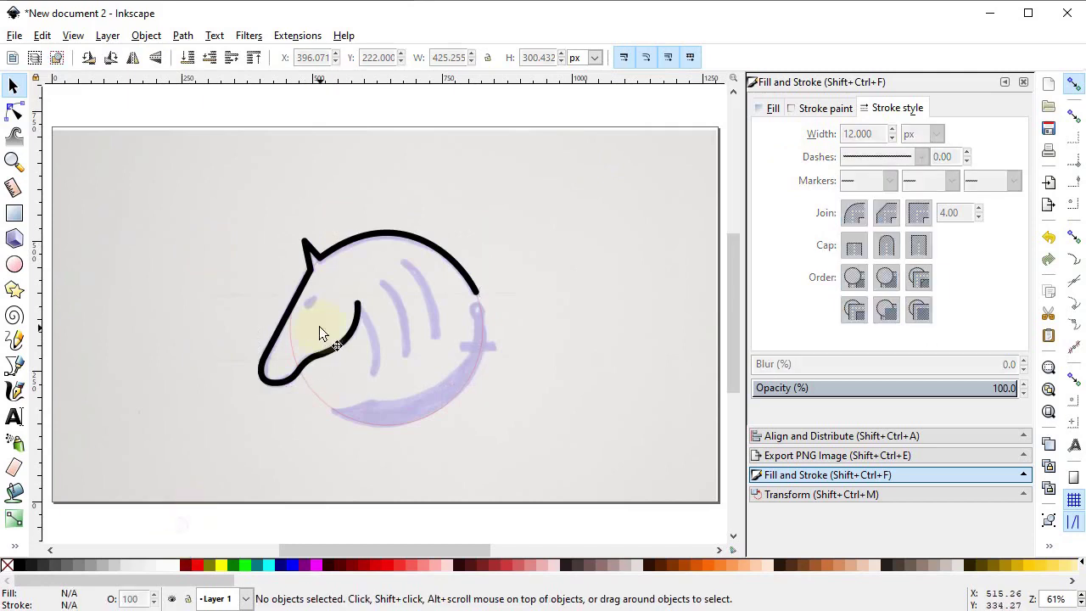
# Draw a small ellipse with no stroke, a solid black fill and 100% opacity.
pyautogui.click(13, 263)
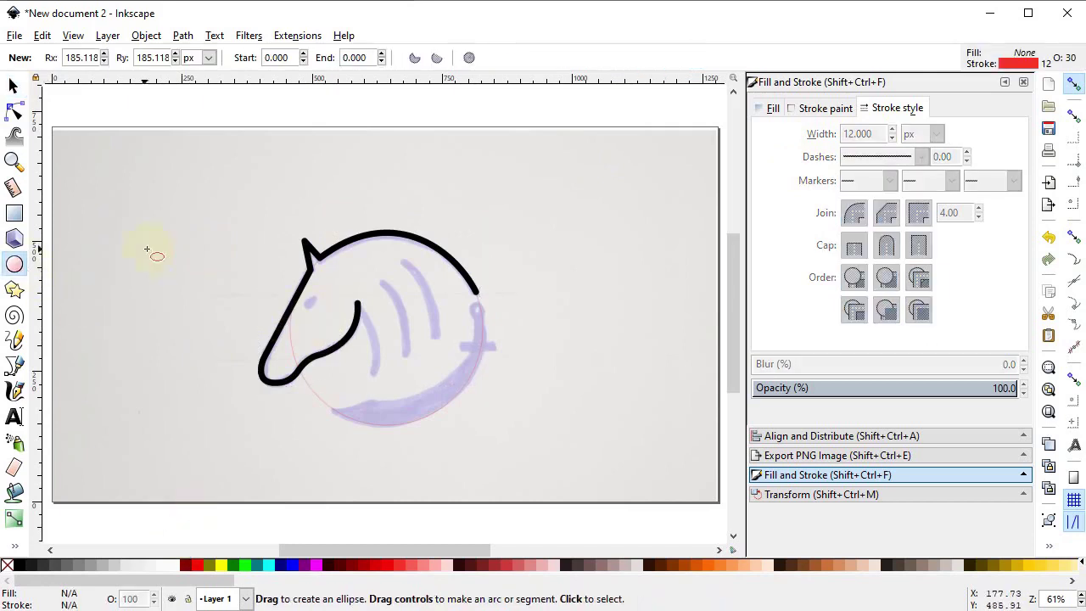
pyautogui.moveTo(171, 250); pyautogui.dragTo(182, 274)
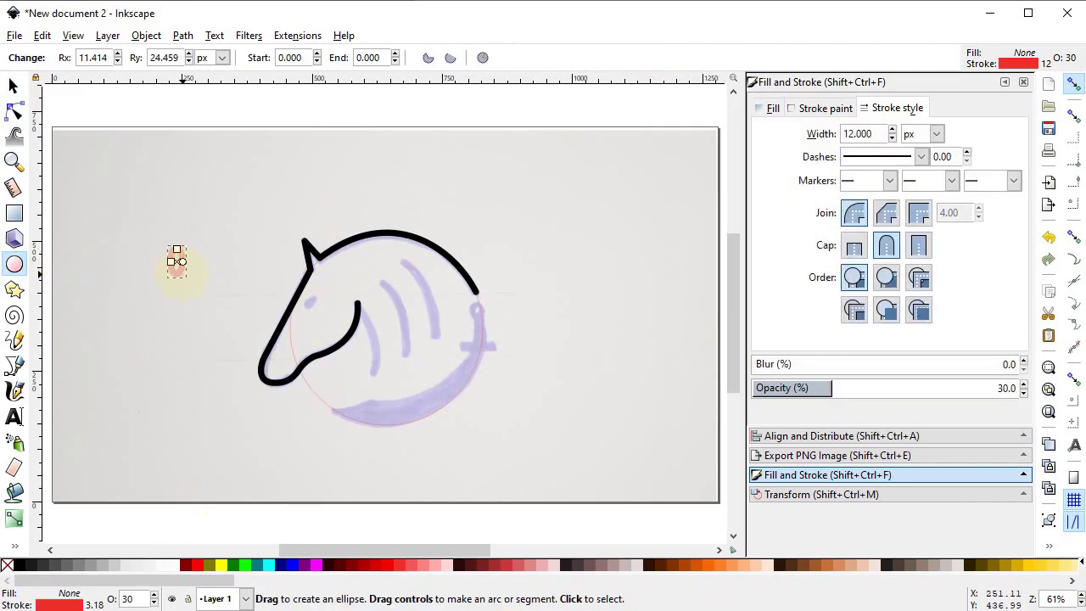
pyautogui.keyDown('shift'); pyautogui.click(8, 567); pyautogui.keyUp('shift')
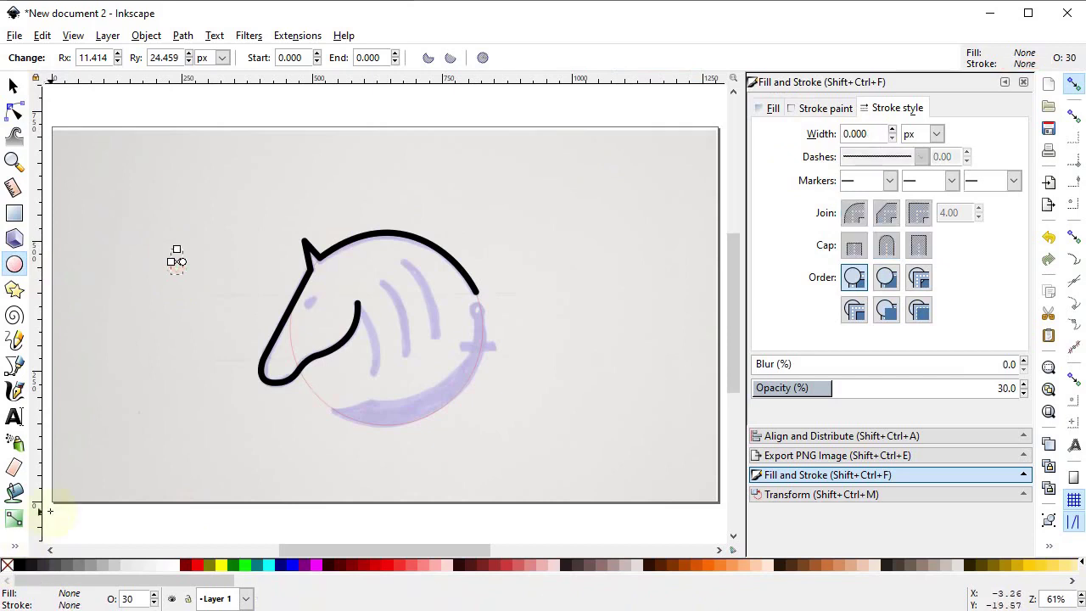
pyautogui.click(21, 566)
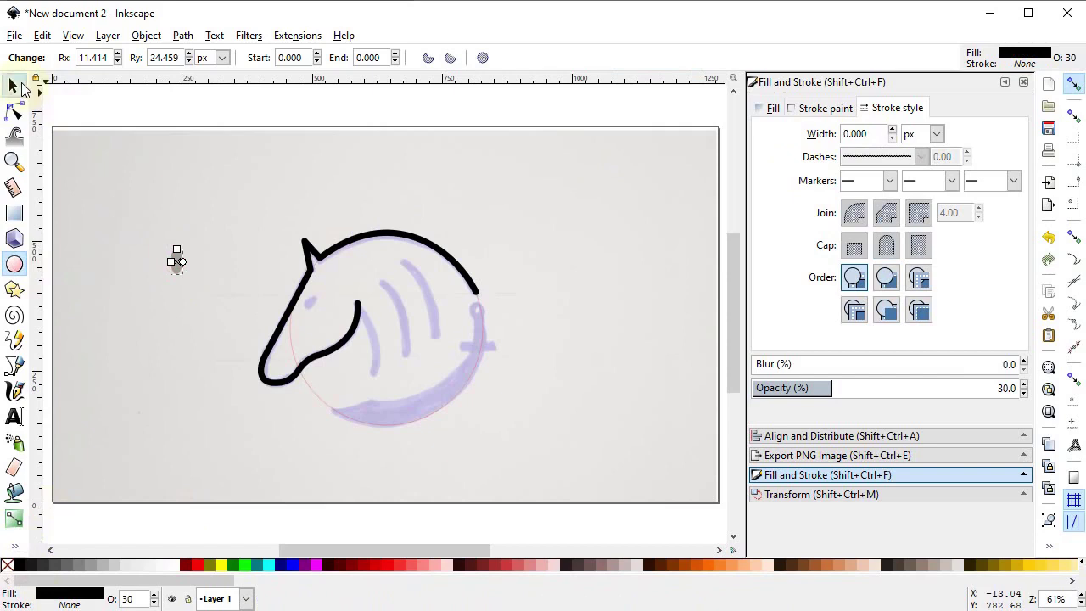
pyautogui.click(19, 86)
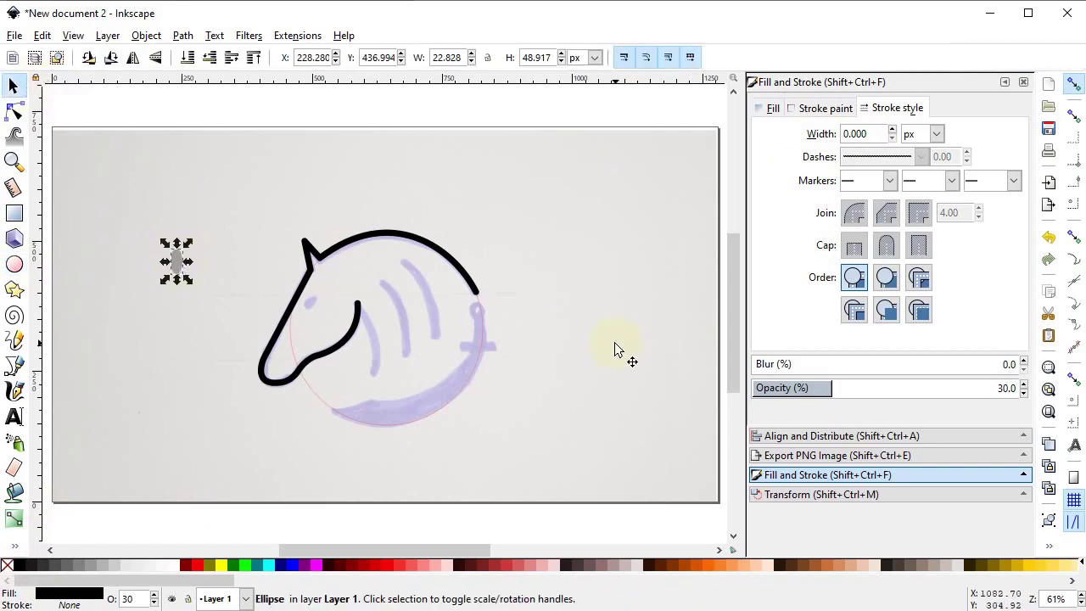
pyautogui.click(831, 475)
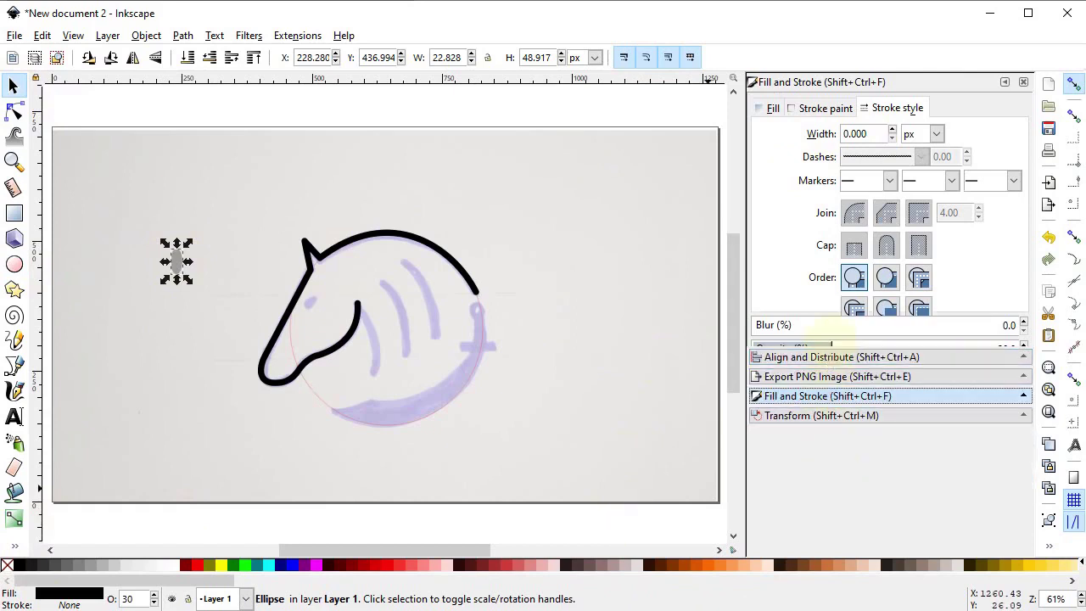
pyautogui.click(831, 348)
pyautogui.moveTo(832, 388); pyautogui.dragTo(1051, 389)
# Move the ellipse onto the horse's head, shrink it proportionally and tilt it as the eye.
pyautogui.moveTo(188, 269); pyautogui.dragTo(326, 310)
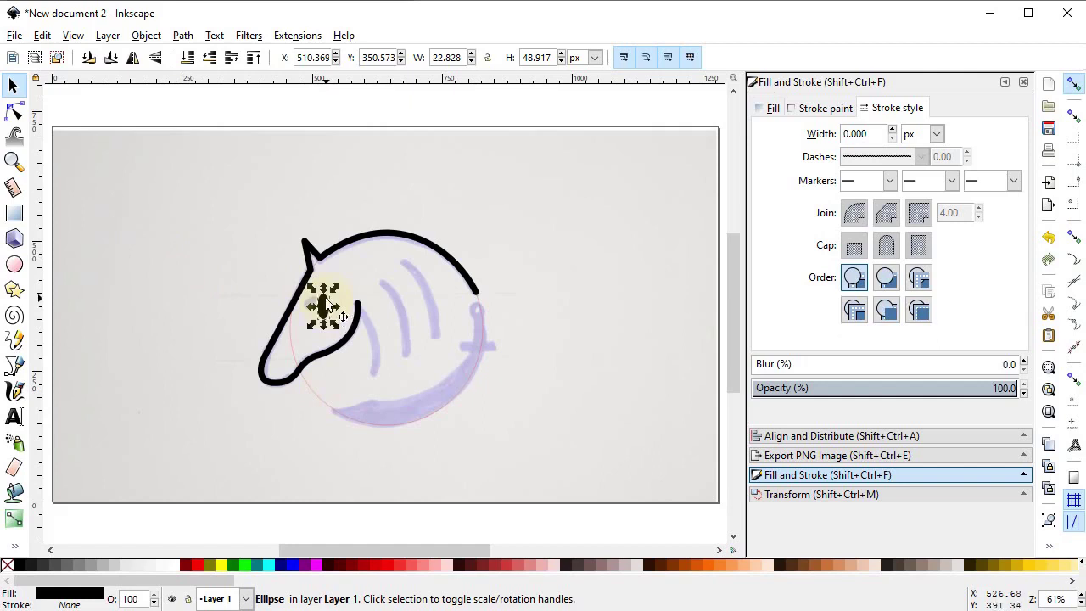
pyautogui.press('ctrl')
pyautogui.moveTo(326, 292)
pyautogui.mouseDown()
pyautogui.moveTo(324, 313)
pyautogui.moveTo(306, 298)
pyautogui.moveTo(325, 288)
pyautogui.moveTo(313, 300)
pyautogui.mouseUp()
pyautogui.click(308, 299)
pyautogui.keyDown('alt'); pyautogui.click(310, 299); pyautogui.keyUp('alt')
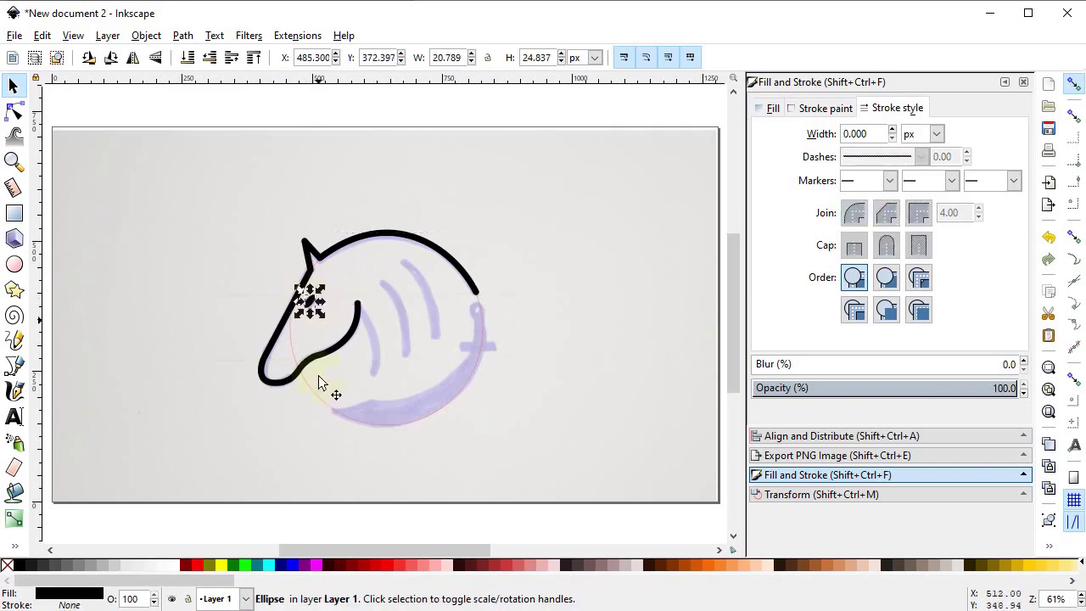
pyautogui.click(312, 458)
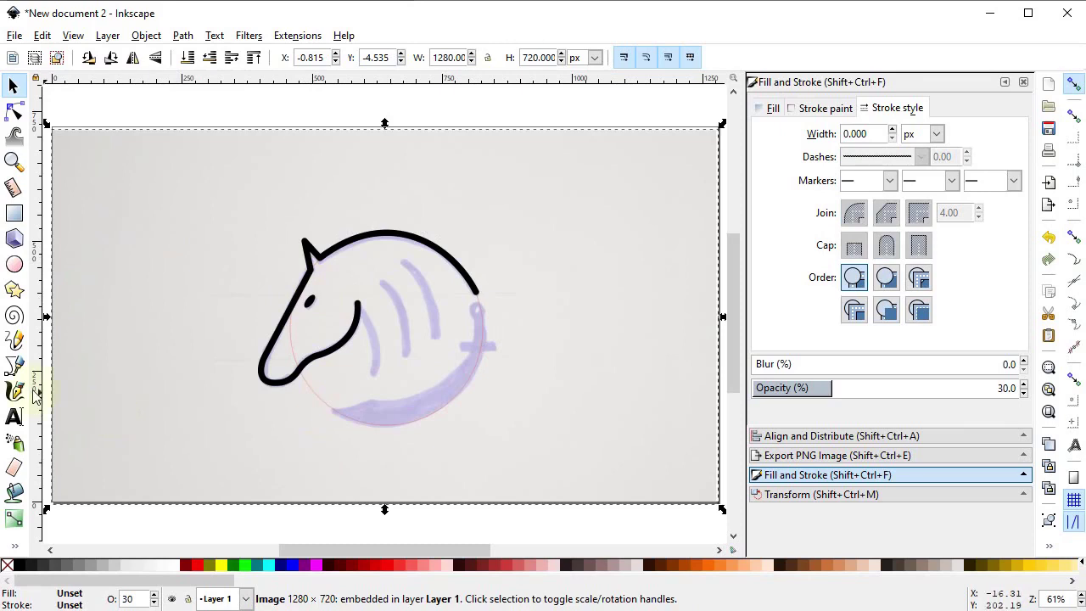
# Draw a curved mane stroke down from the jaw with 12 px width, round joins and caps.
pyautogui.click(13, 365)
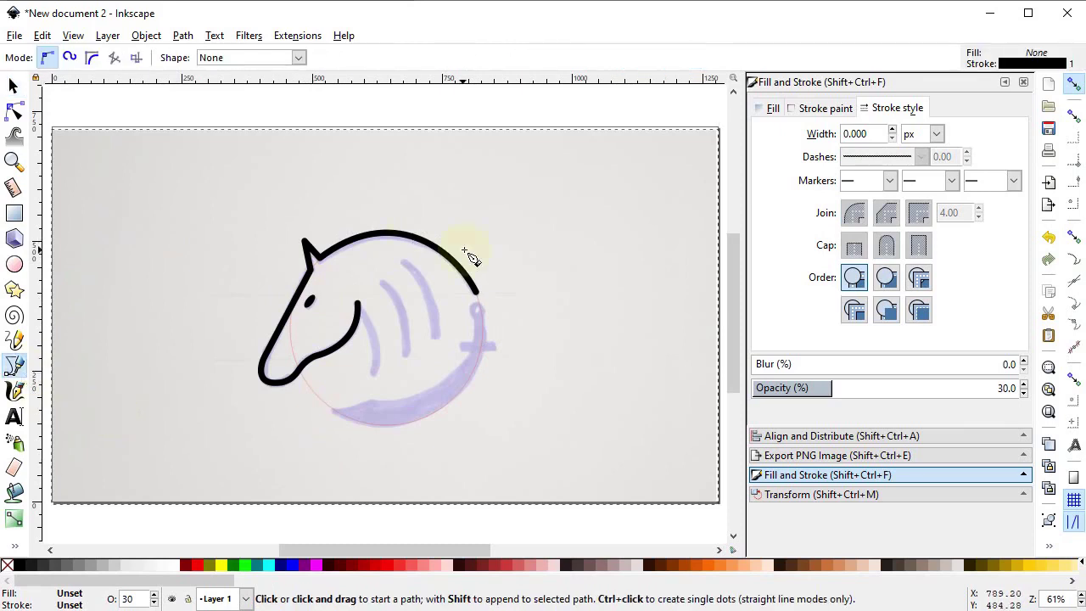
pyautogui.click(357, 304)
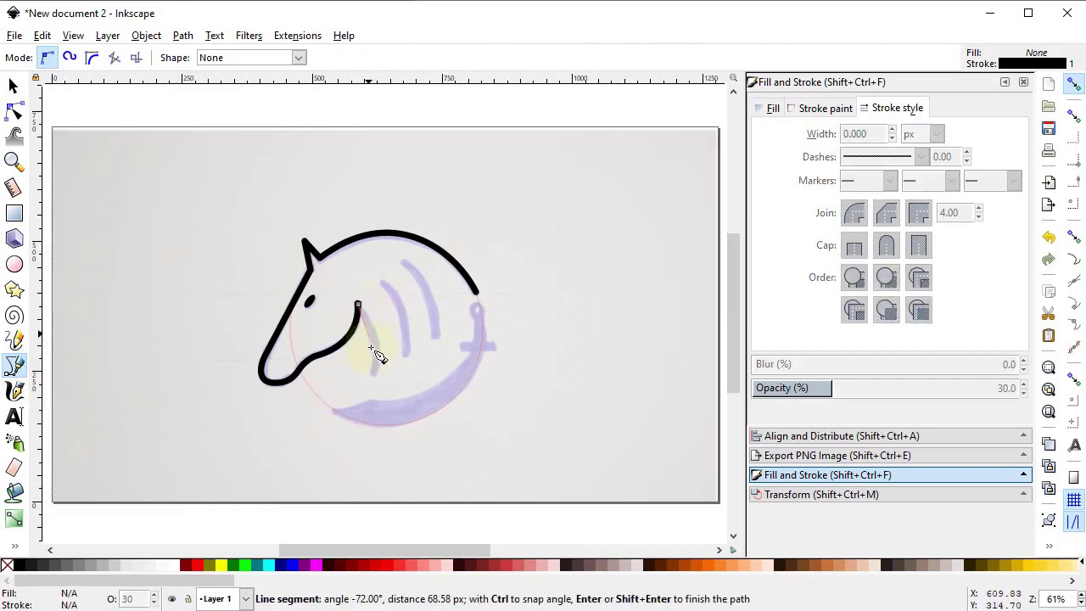
pyautogui.moveTo(373, 374); pyautogui.dragTo(361, 407)
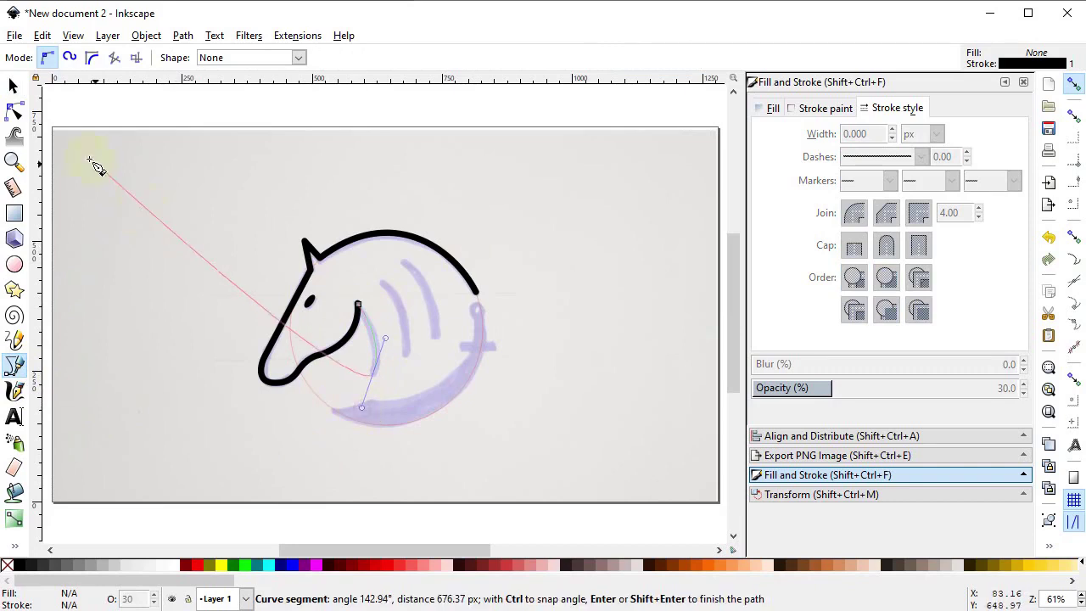
pyautogui.click(14, 87)
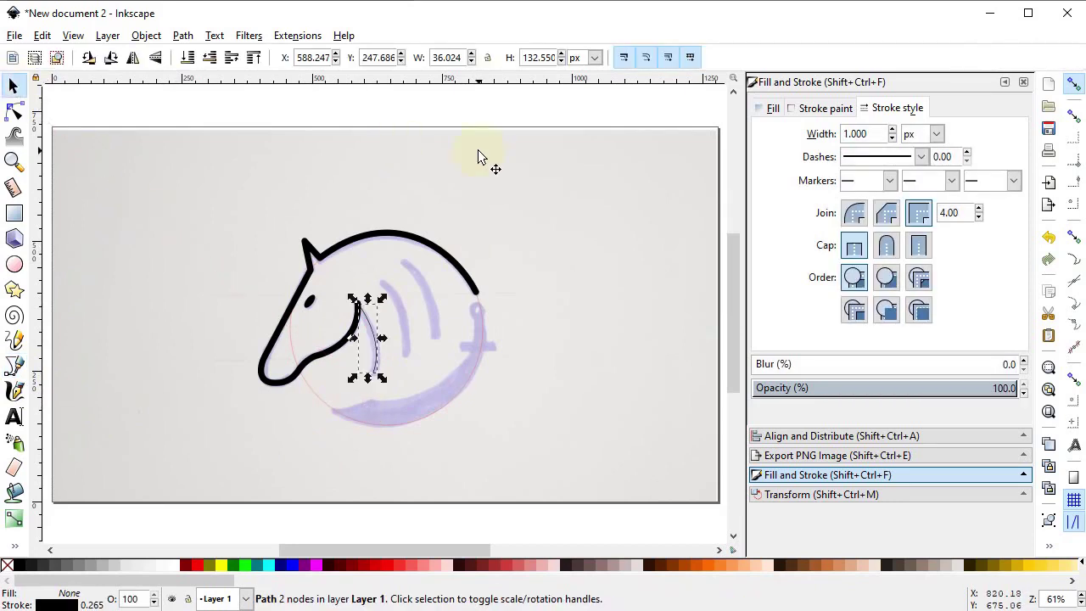
pyautogui.moveTo(870, 133); pyautogui.dragTo(842, 133)
pyautogui.write('12')
pyautogui.press('Return')
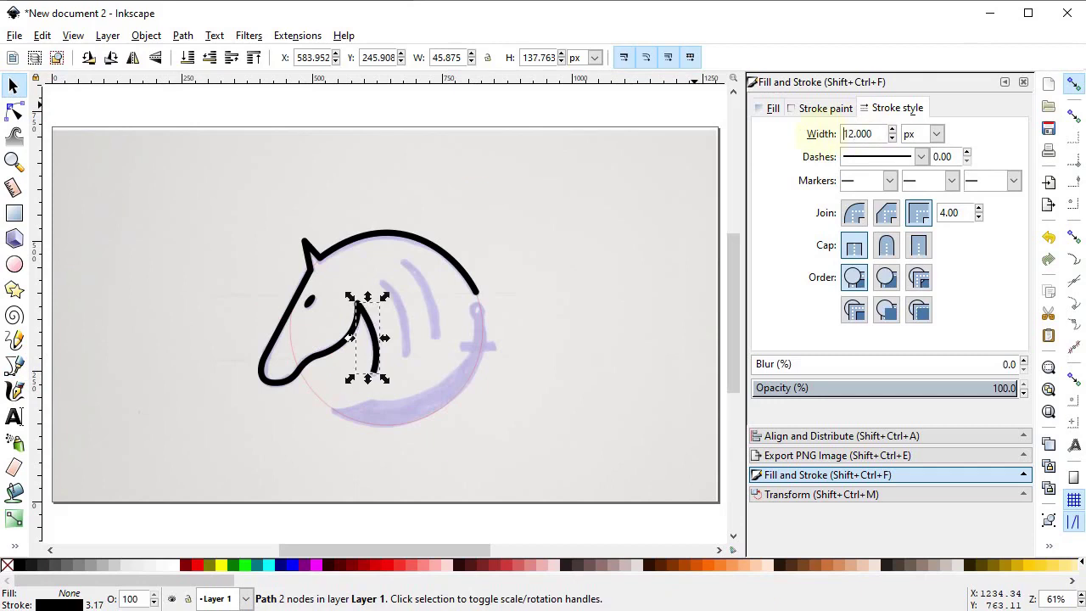
pyautogui.click(854, 213)
pyautogui.click(886, 245)
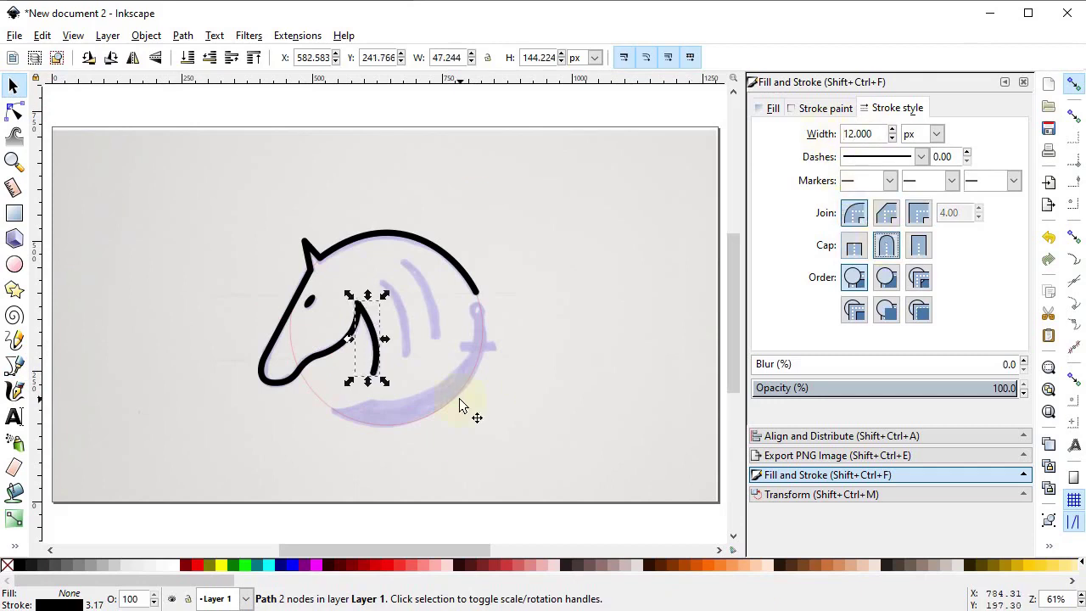
# Add a second curved mane stroke, 12 px wide with round joins and round caps.
pyautogui.click(14, 364)
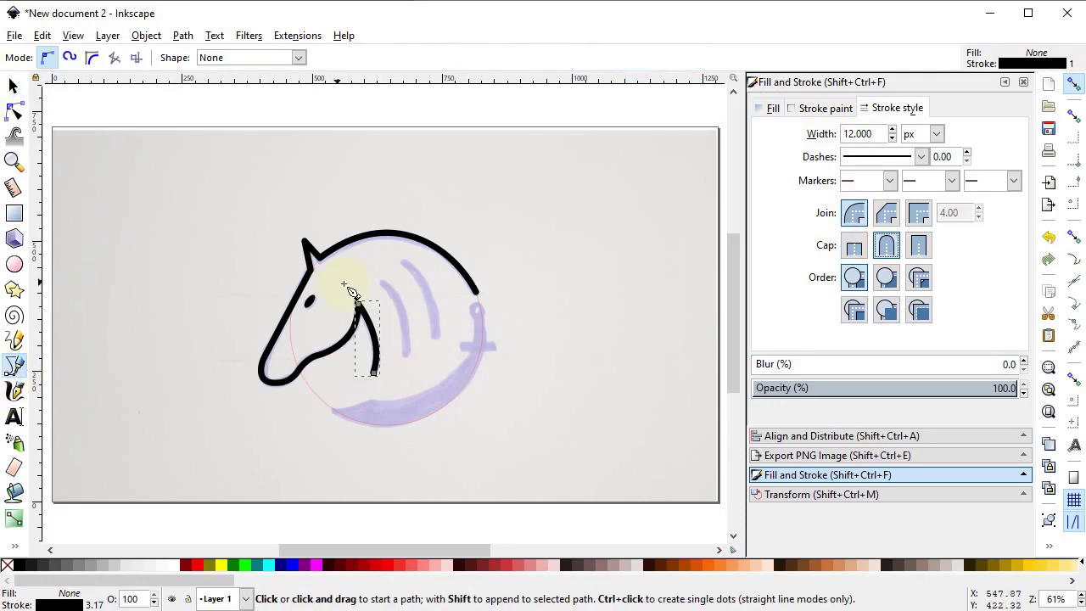
pyautogui.click(381, 284)
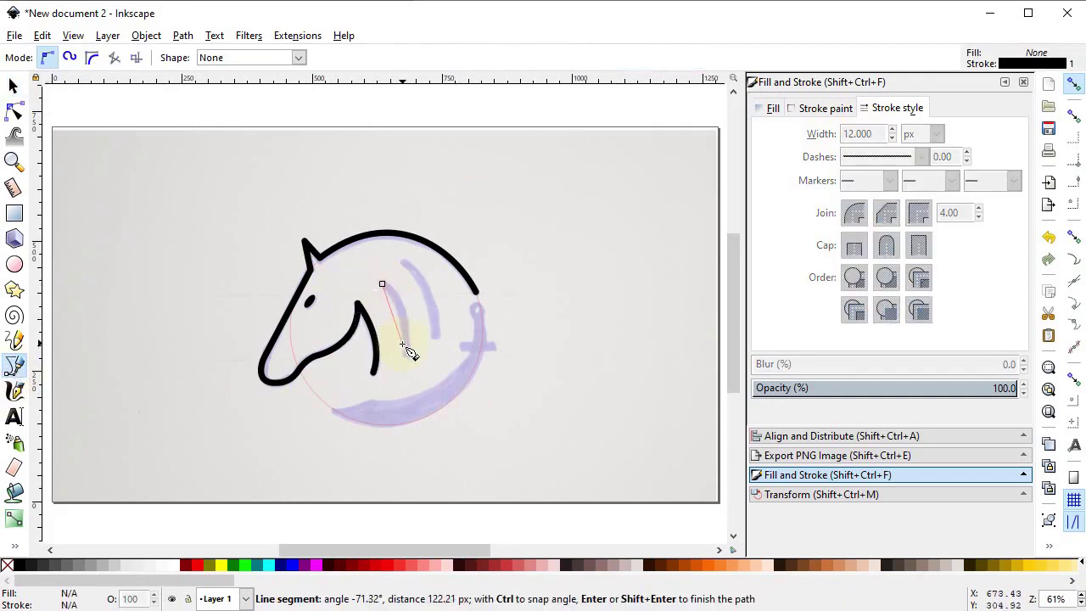
pyautogui.moveTo(404, 355); pyautogui.dragTo(396, 410)
pyautogui.press('Return')
pyautogui.hotkey('ctrl', 'a')
pyautogui.write('12')
pyautogui.press('Return')
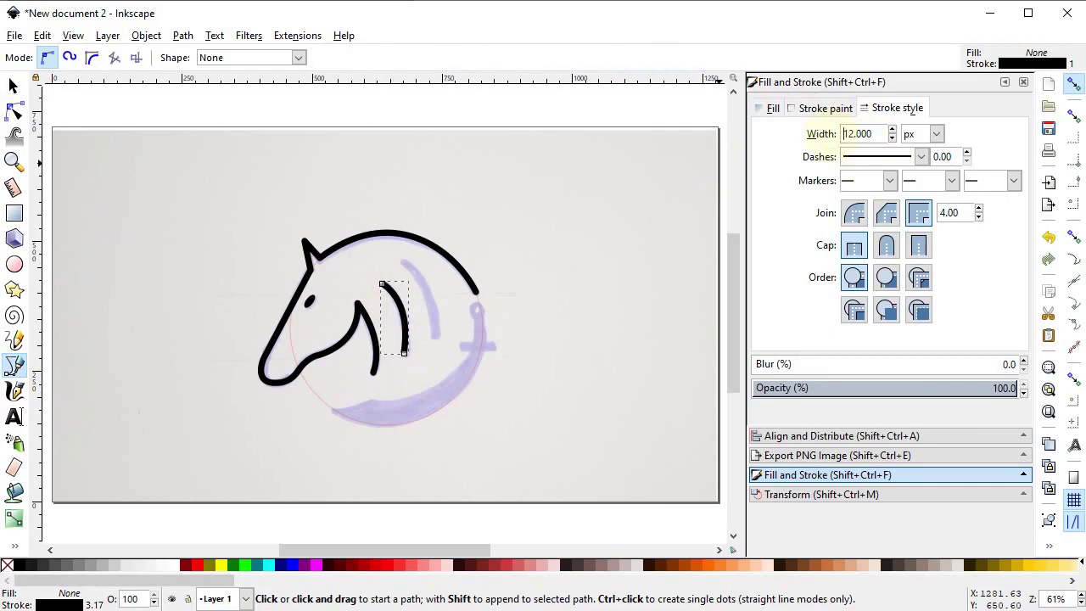
pyautogui.click(859, 219)
pyautogui.click(886, 245)
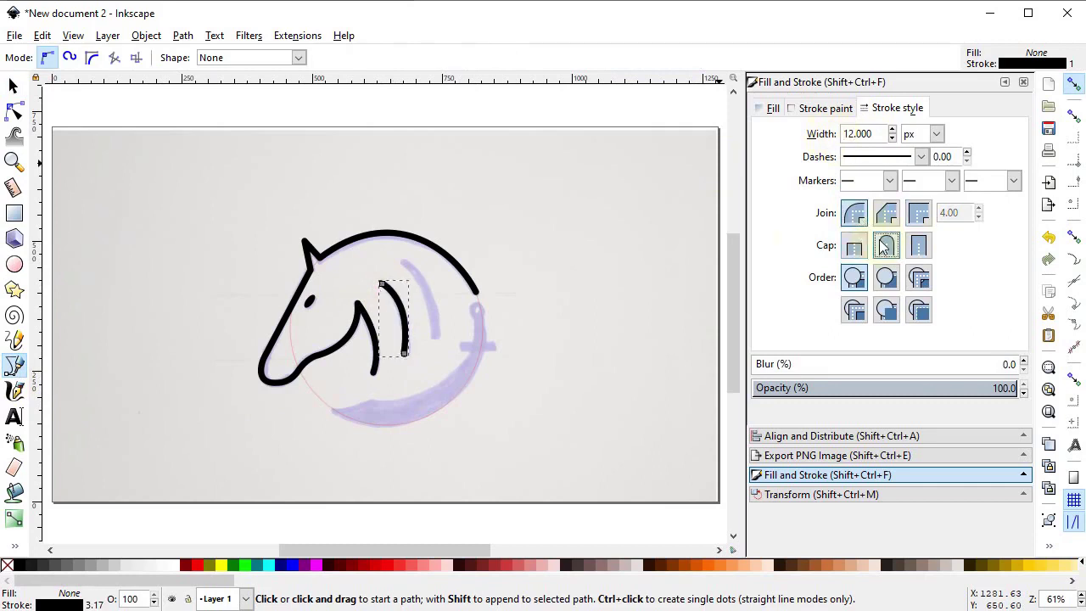
# Add a third curved mane stroke with the same 12 px round-join, round-cap styling.
pyautogui.click(404, 261)
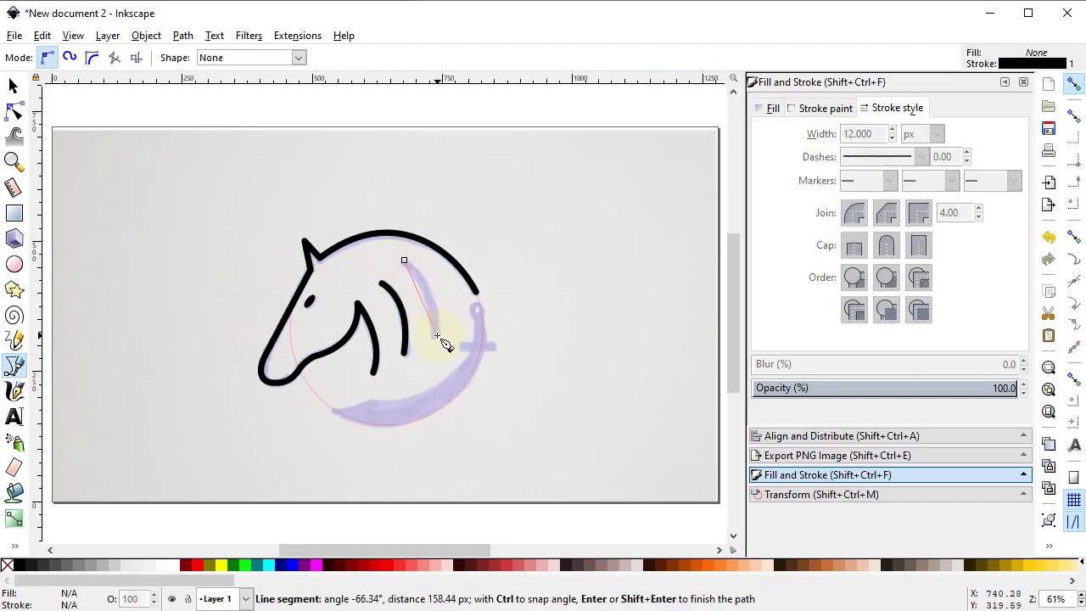
pyautogui.moveTo(436, 343); pyautogui.dragTo(432, 392)
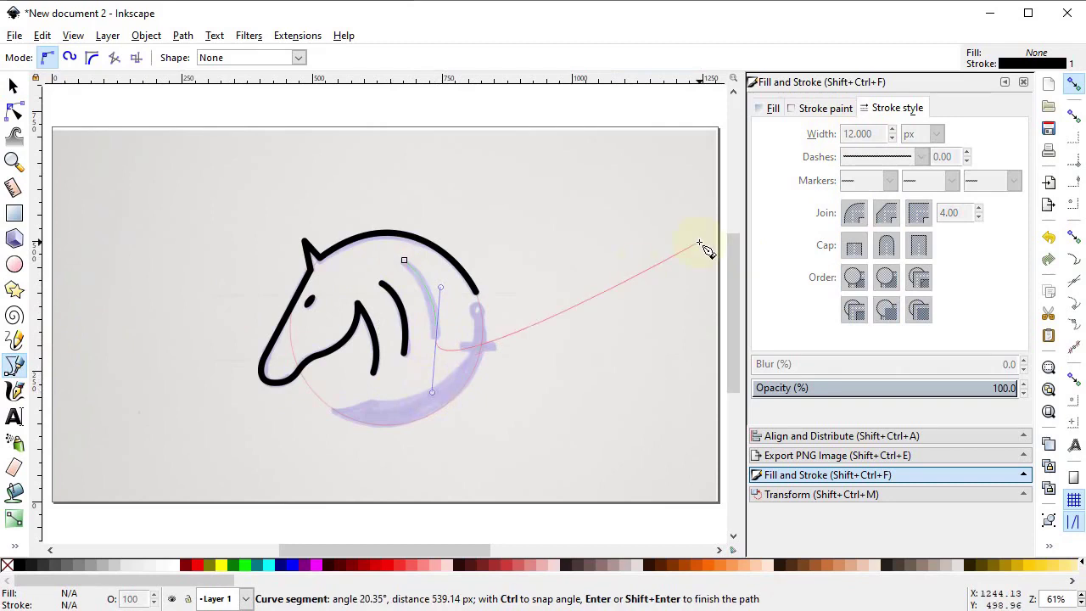
pyautogui.press('Return')
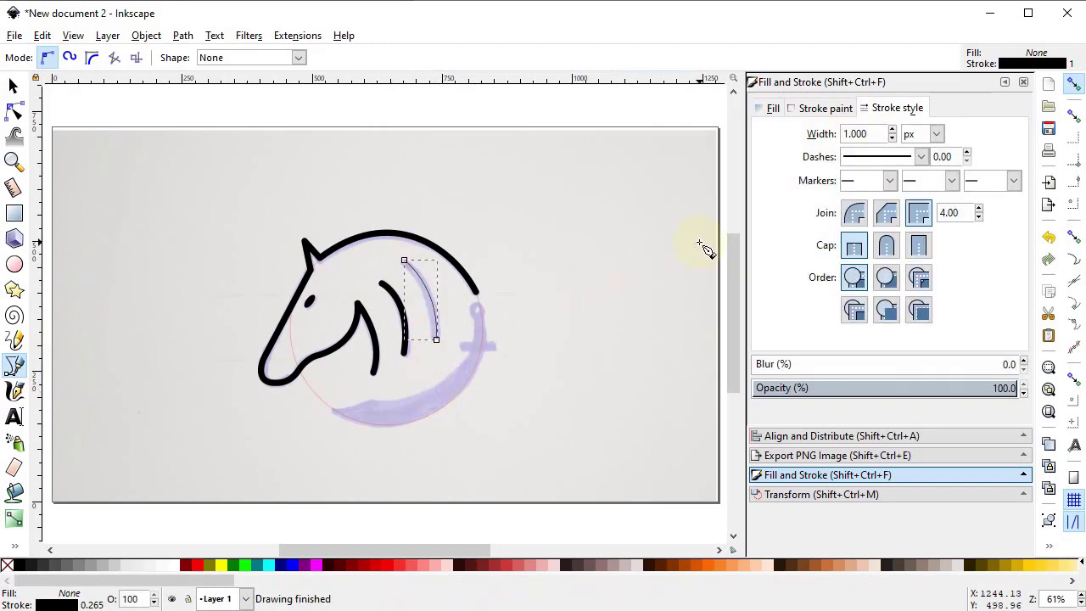
pyautogui.tripleClick(867, 136)
pyautogui.write('12')
pyautogui.press('Return')
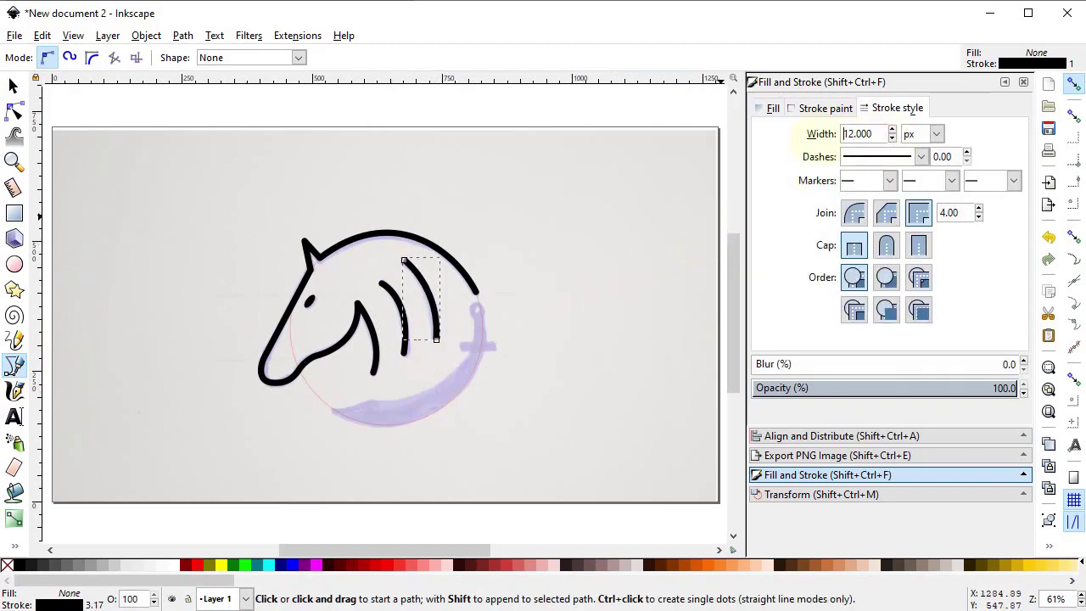
pyautogui.click(854, 212)
pyautogui.click(886, 245)
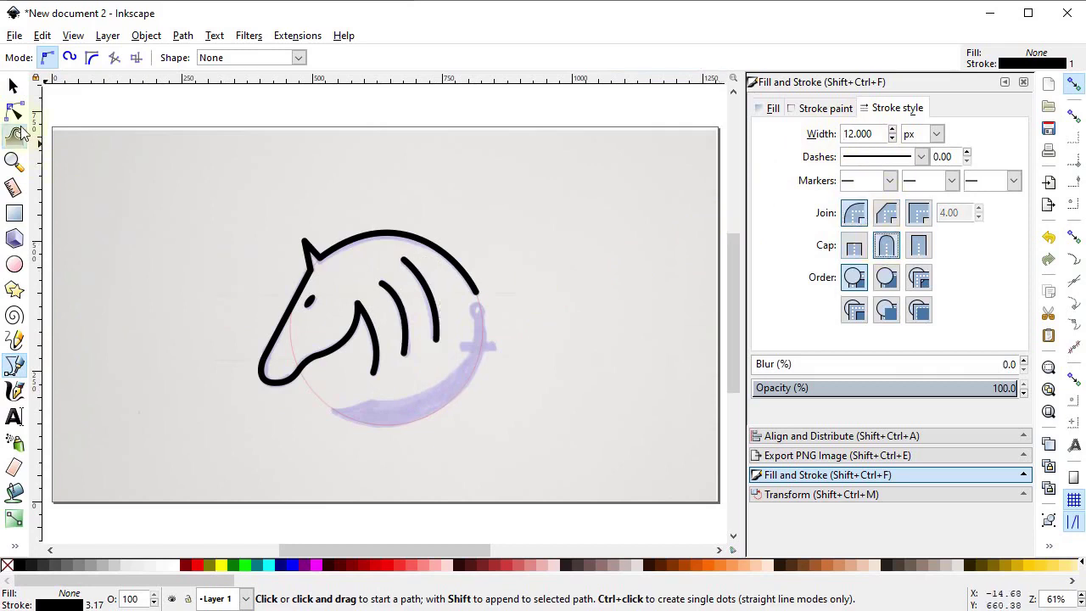
# Drag the handle of the middle mane stroke's top node to bend its curve along the sketch.
pyautogui.click(14, 134)
pyautogui.click(15, 113)
pyautogui.click(377, 295)
pyautogui.click(378, 288)
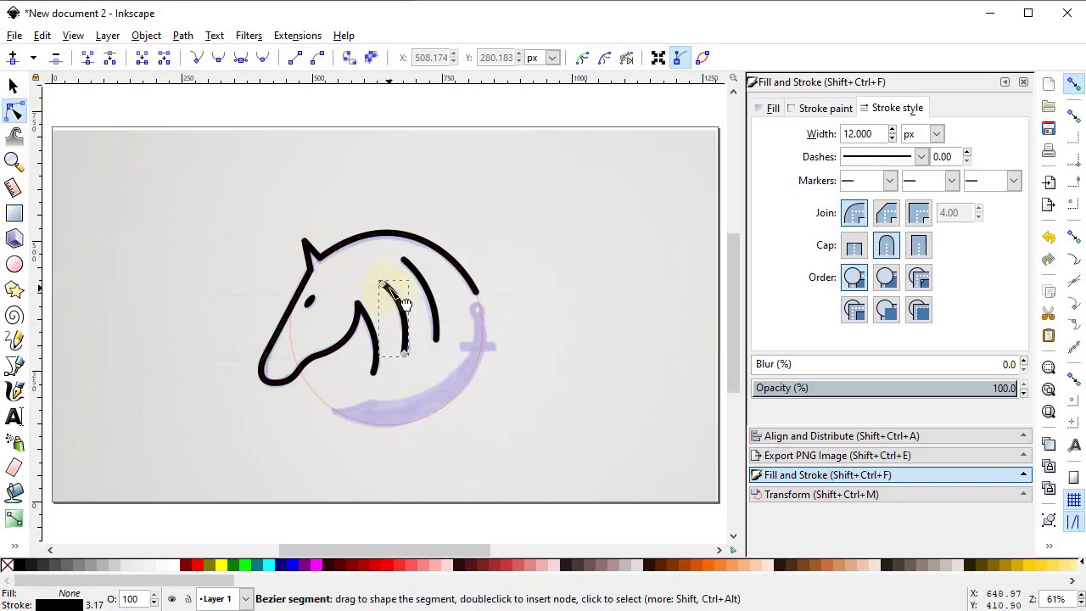
pyautogui.click(383, 284)
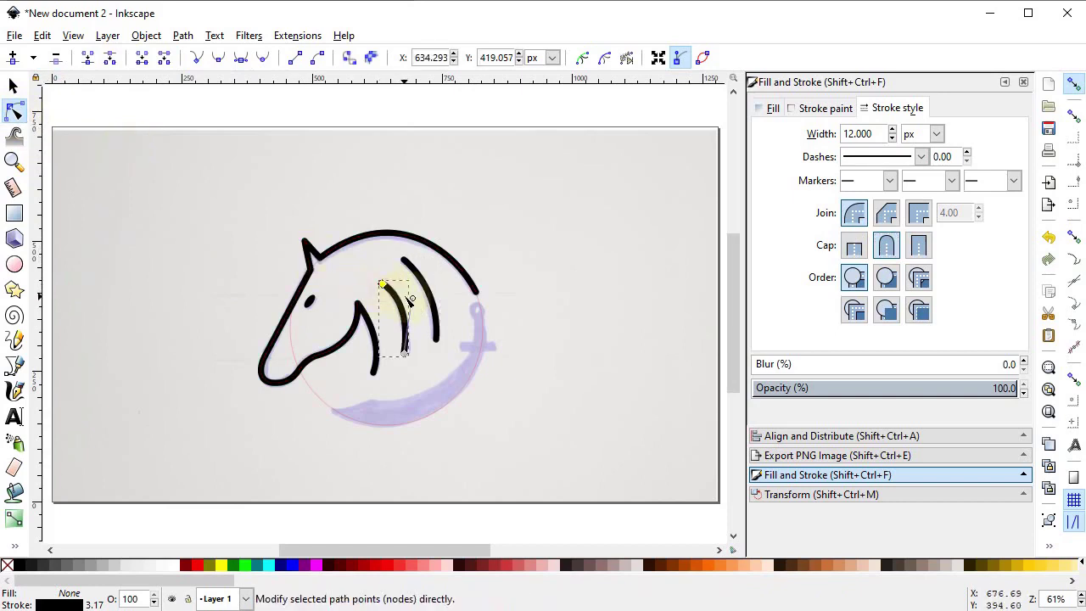
pyautogui.moveTo(413, 299); pyautogui.dragTo(410, 311)
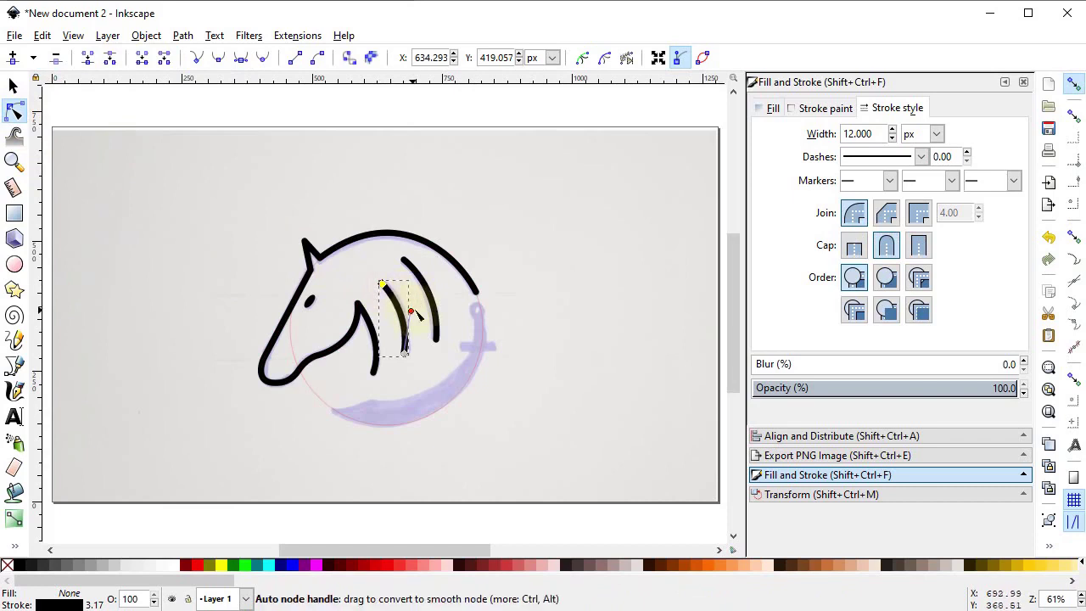
pyautogui.click(508, 317)
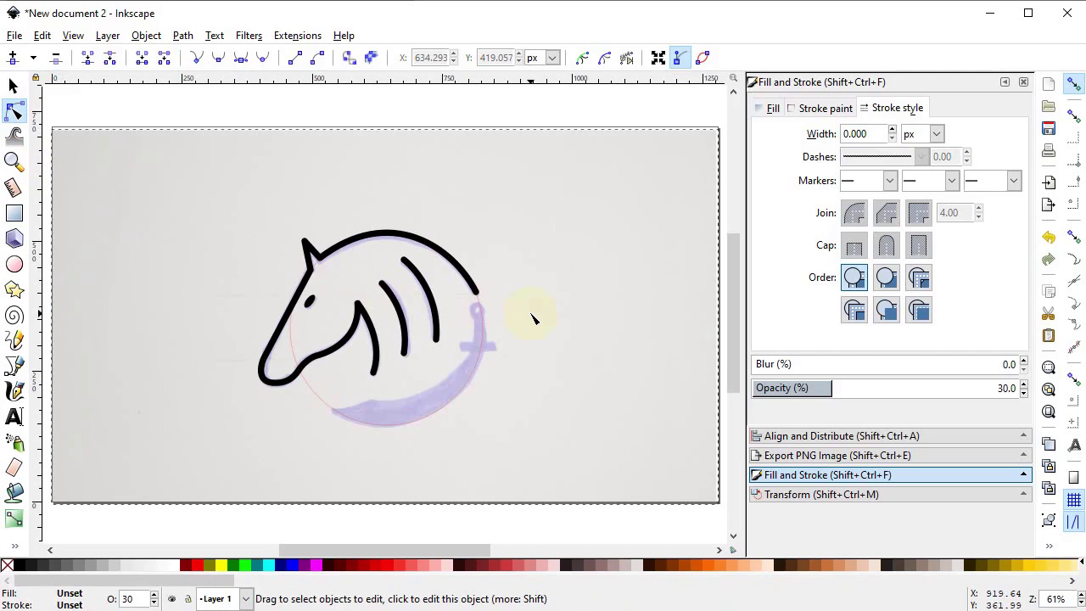
# Trace the crescent from its left tip through curved points to the upper tip, closing it at the start.
pyautogui.click(14, 367)
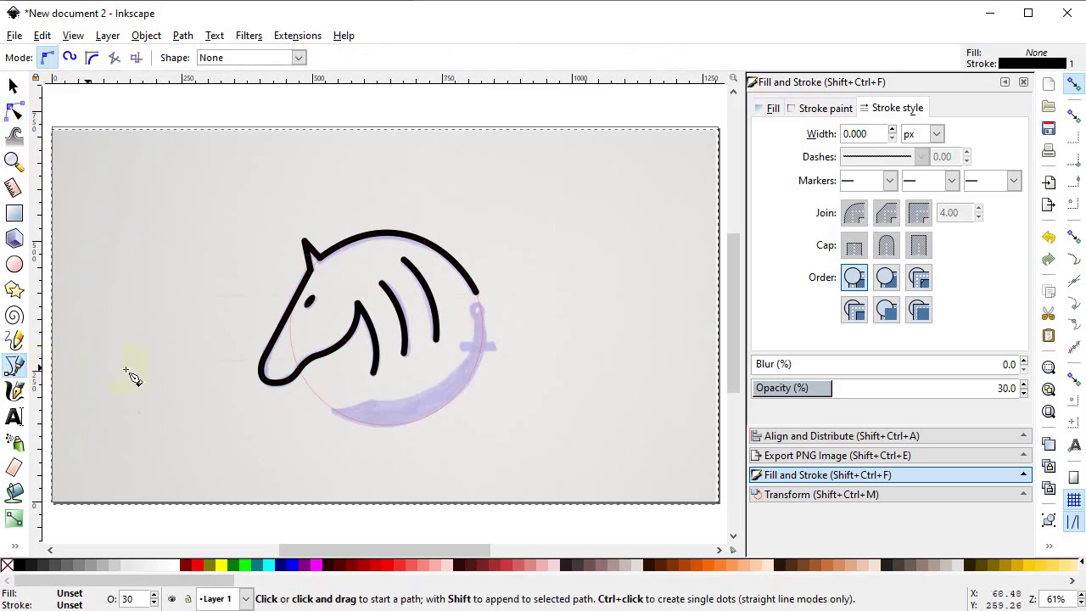
pyautogui.click(334, 411)
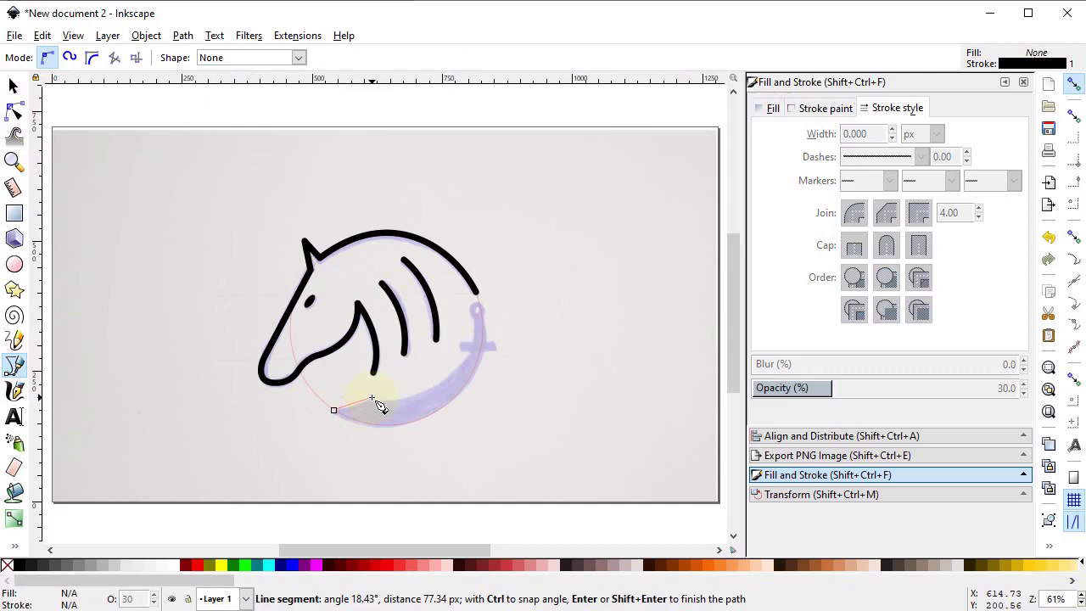
pyautogui.moveTo(363, 405); pyautogui.dragTo(378, 393)
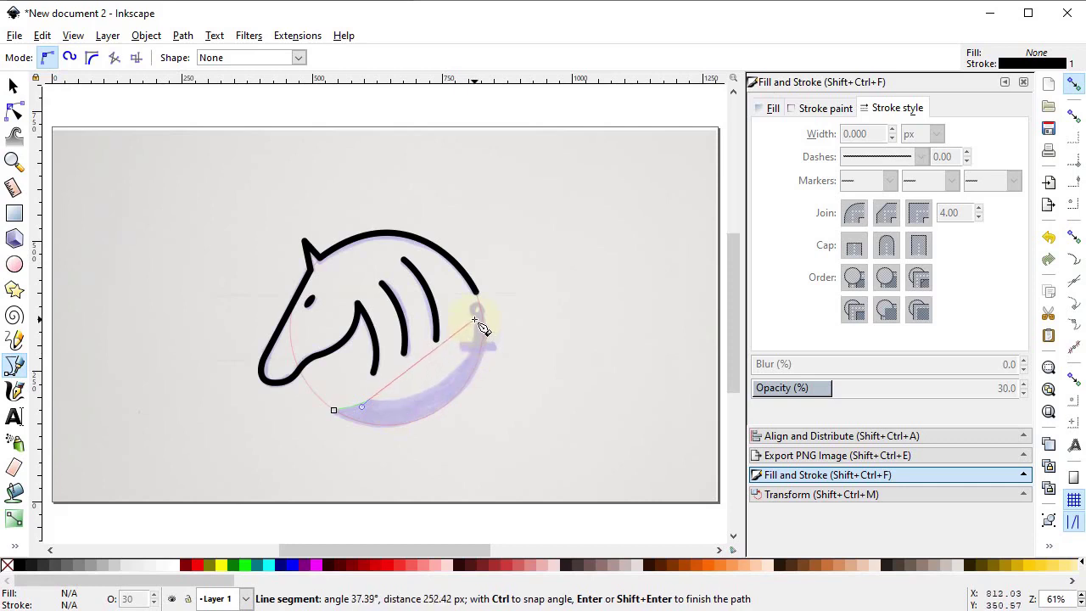
pyautogui.moveTo(475, 320); pyautogui.dragTo(483, 223)
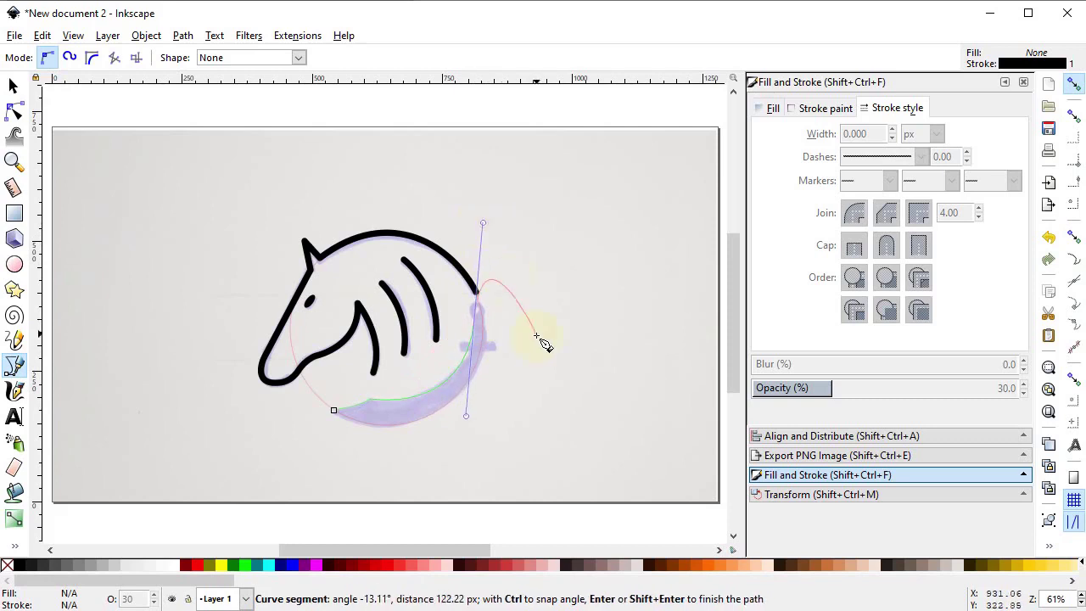
pyautogui.press('BackSpace')
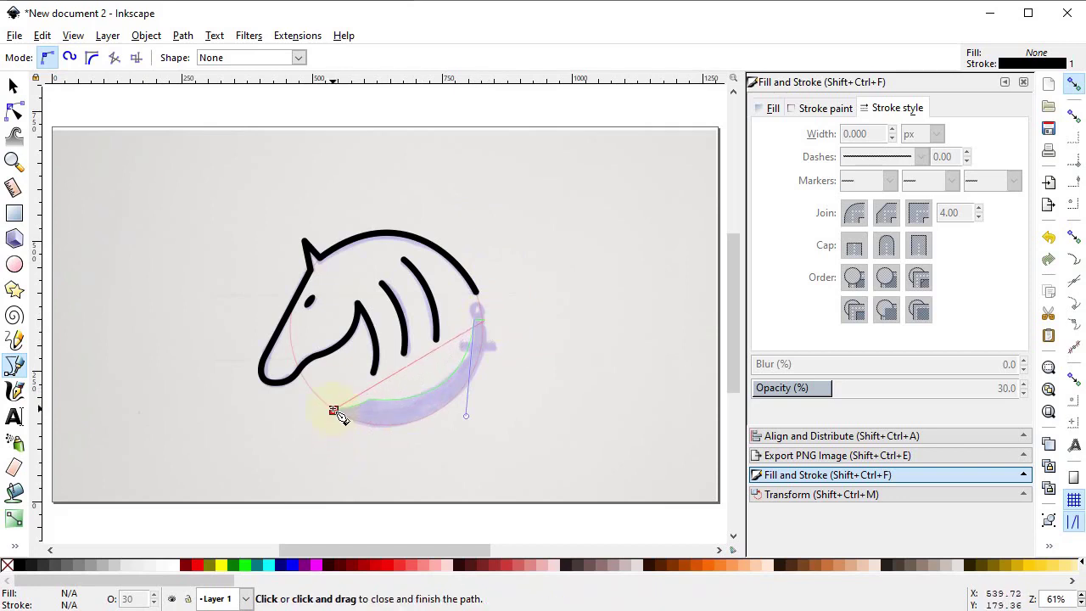
pyautogui.moveTo(333, 412); pyautogui.dragTo(192, 351)
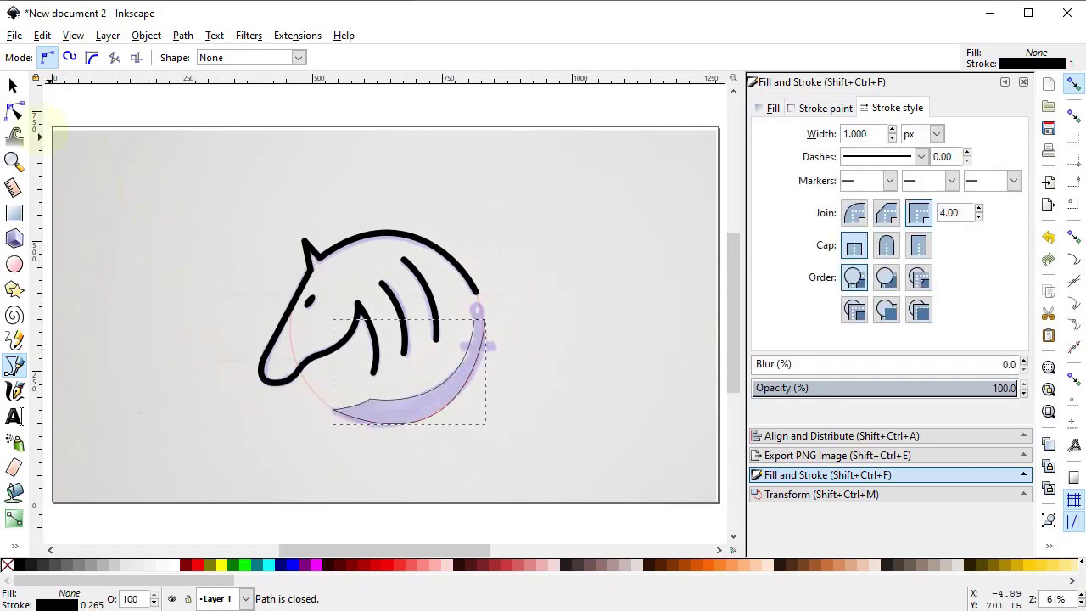
# Zoom in on the crescent and reshape its inner curve against the sketch.
pyautogui.click(12, 84)
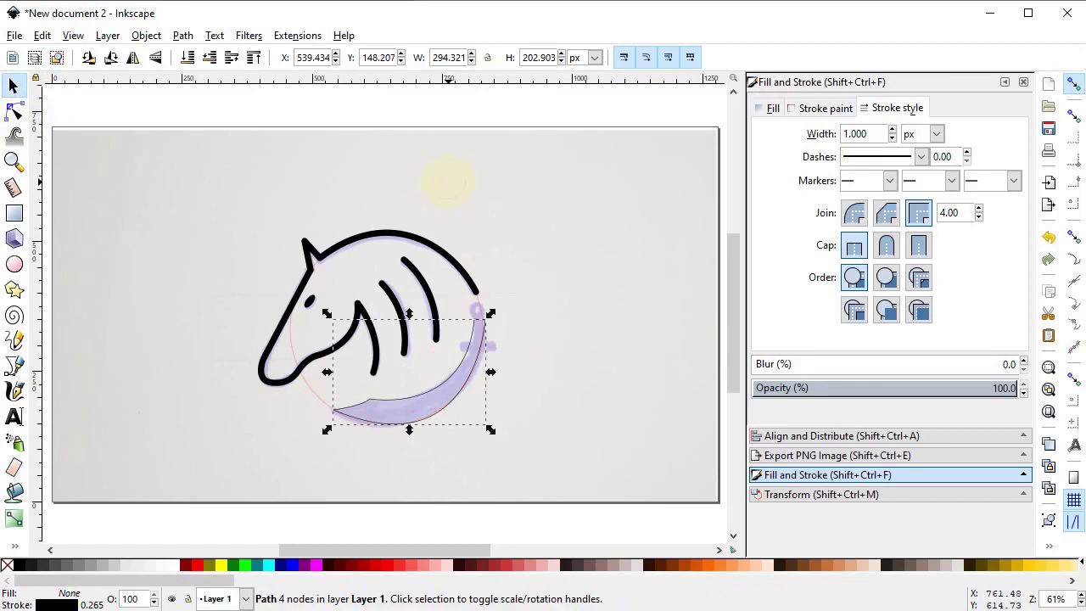
pyautogui.click(448, 180)
pyautogui.press('z')
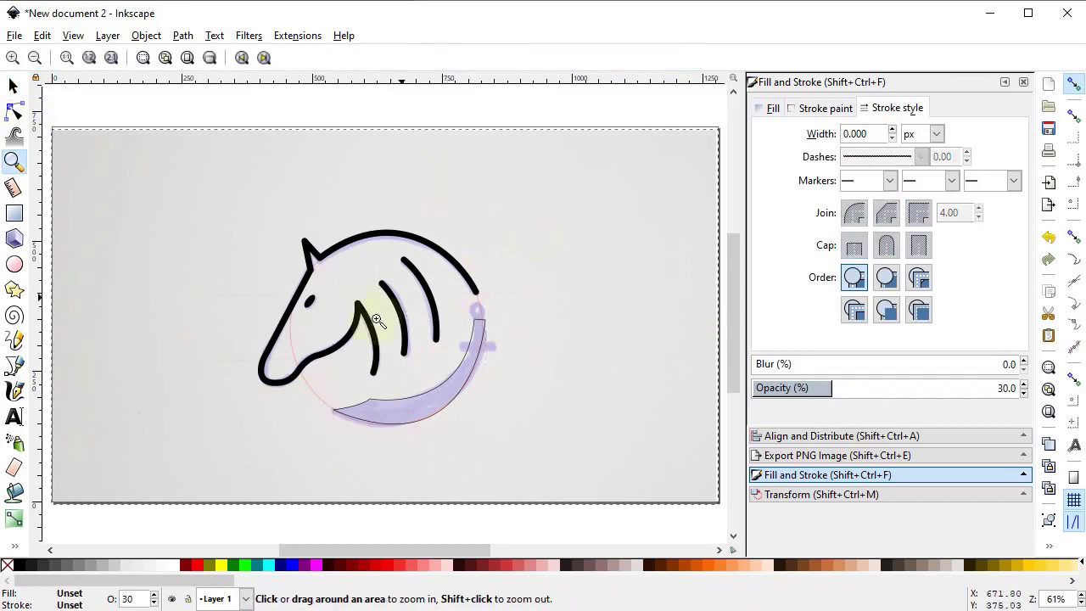
pyautogui.moveTo(310, 285); pyautogui.dragTo(506, 442)
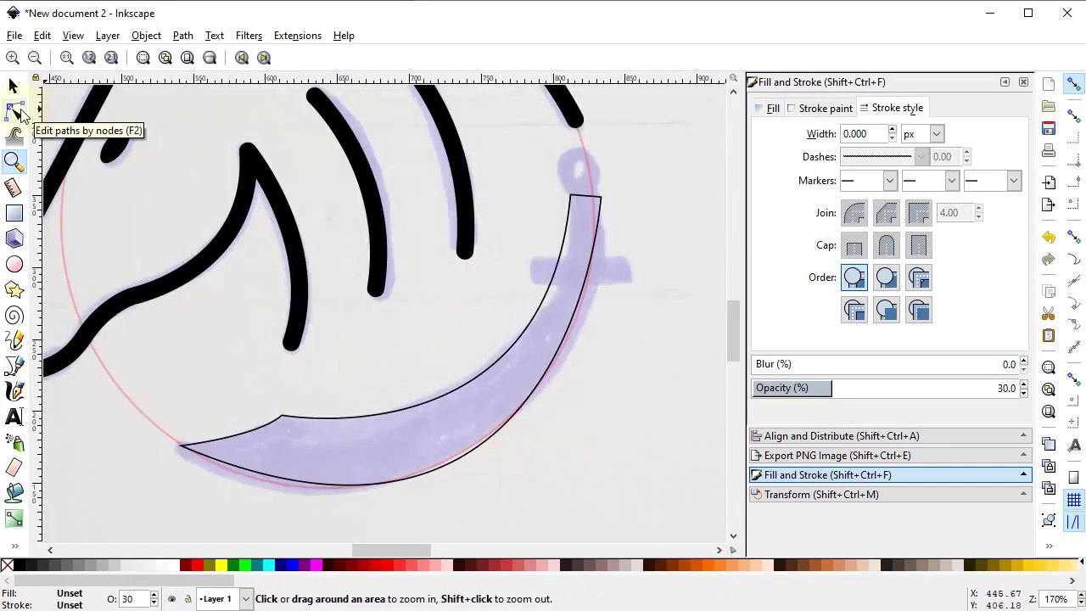
pyautogui.click(15, 110)
pyautogui.click(442, 406)
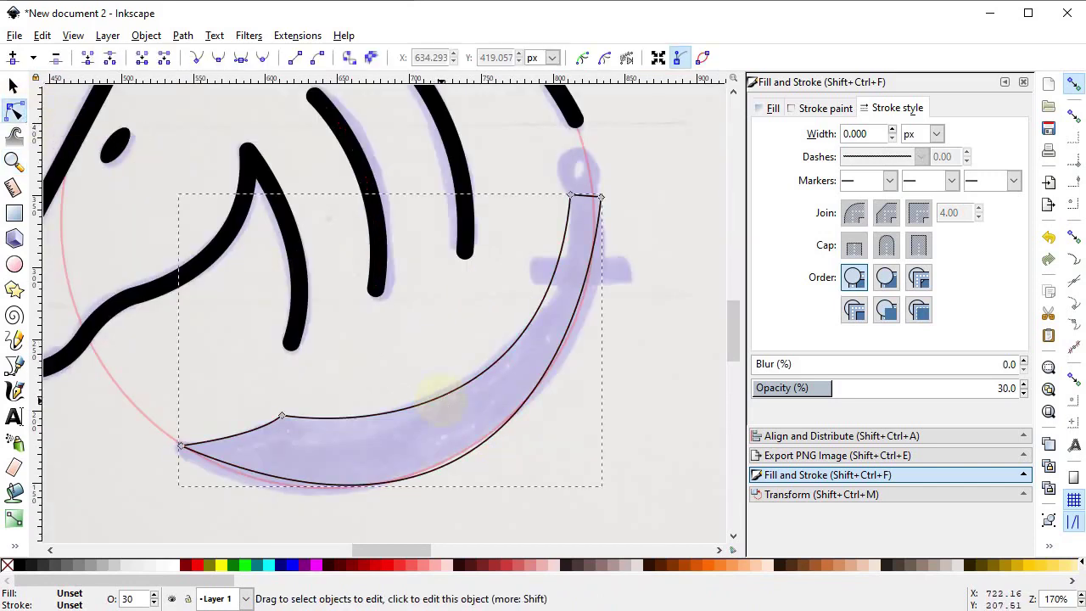
pyautogui.click(572, 197)
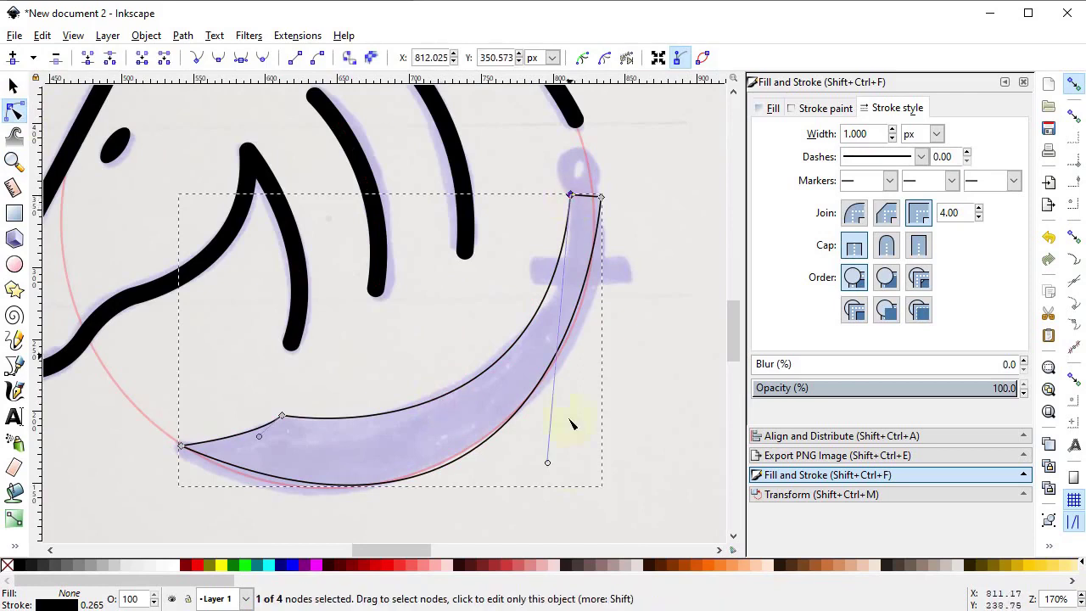
pyautogui.moveTo(548, 463); pyautogui.dragTo(571, 441)
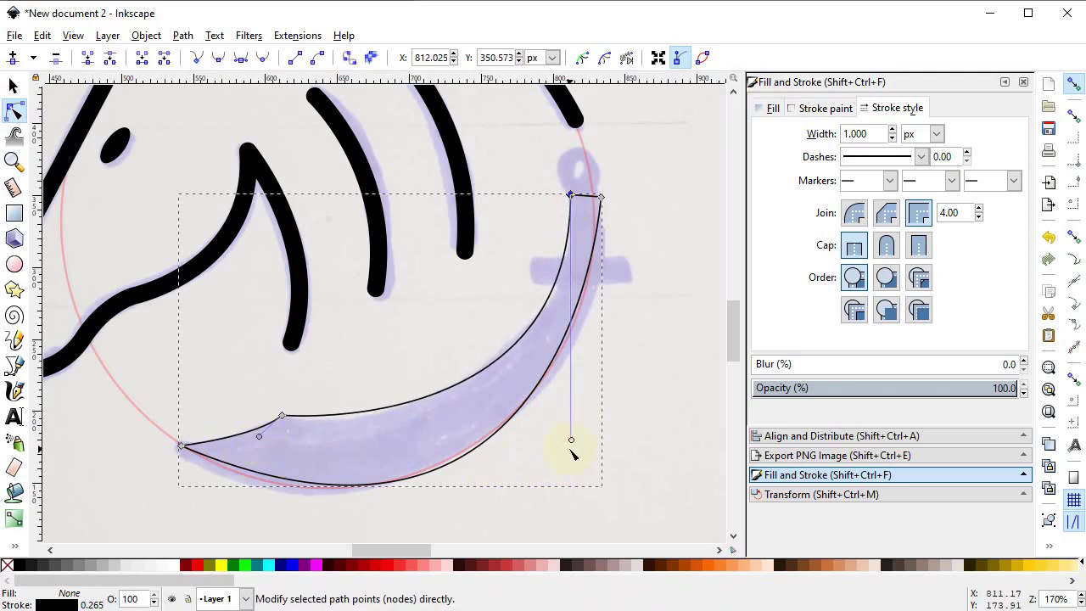
pyautogui.moveTo(571, 443)
pyautogui.mouseDown()
pyautogui.moveTo(553, 459)
pyautogui.moveTo(559, 449)
pyautogui.mouseUp()
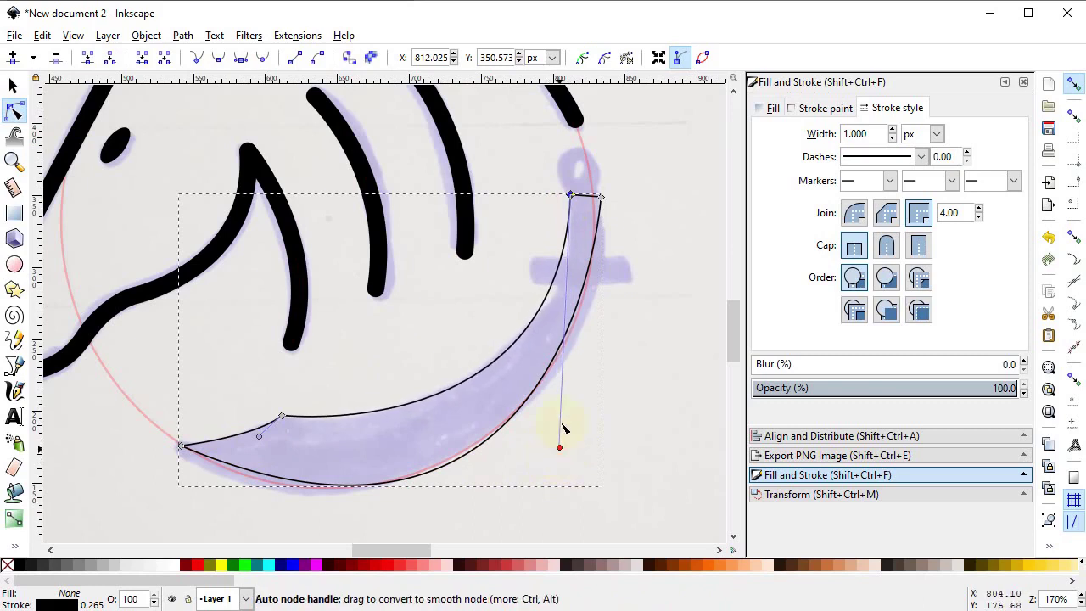
# Adjust the crescent's top-right corner and its outer, right and bottom curves to fit the sketch.
pyautogui.click(603, 202)
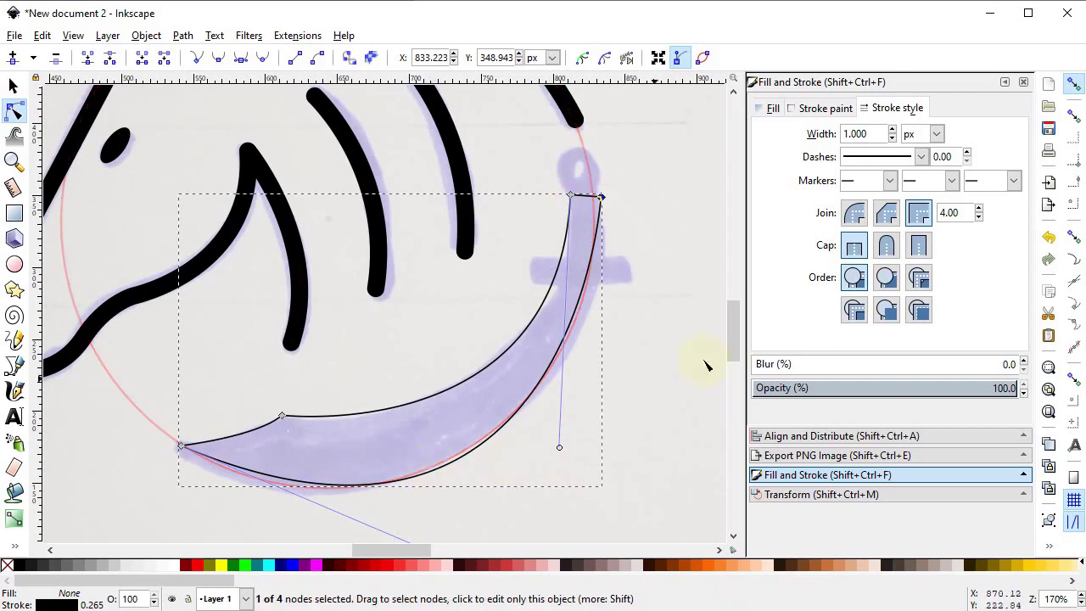
pyautogui.moveTo(736, 327); pyautogui.dragTo(735, 343)
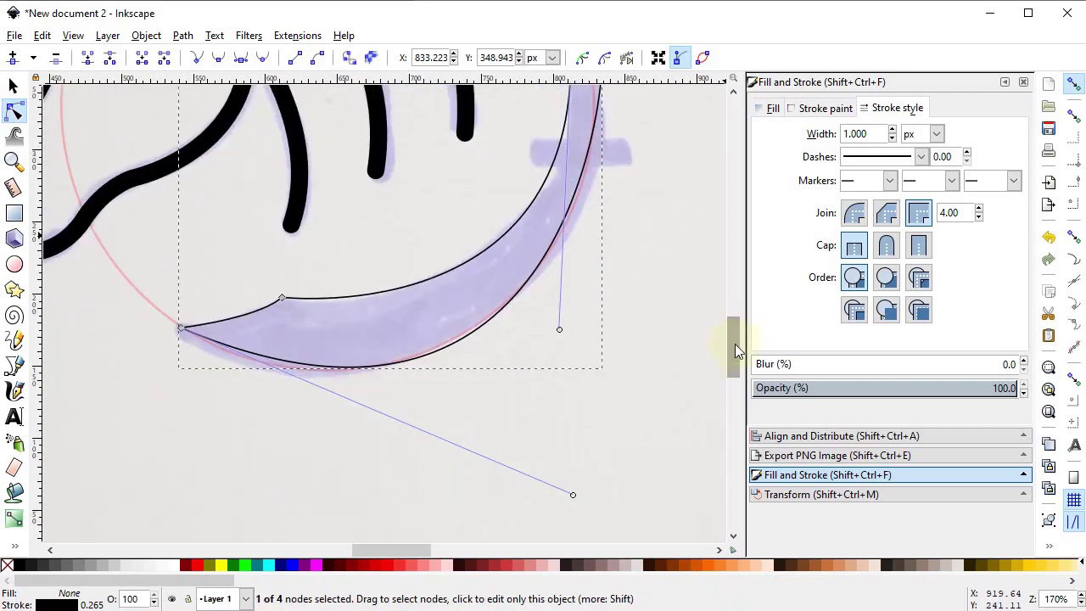
pyautogui.moveTo(574, 496); pyautogui.dragTo(513, 501)
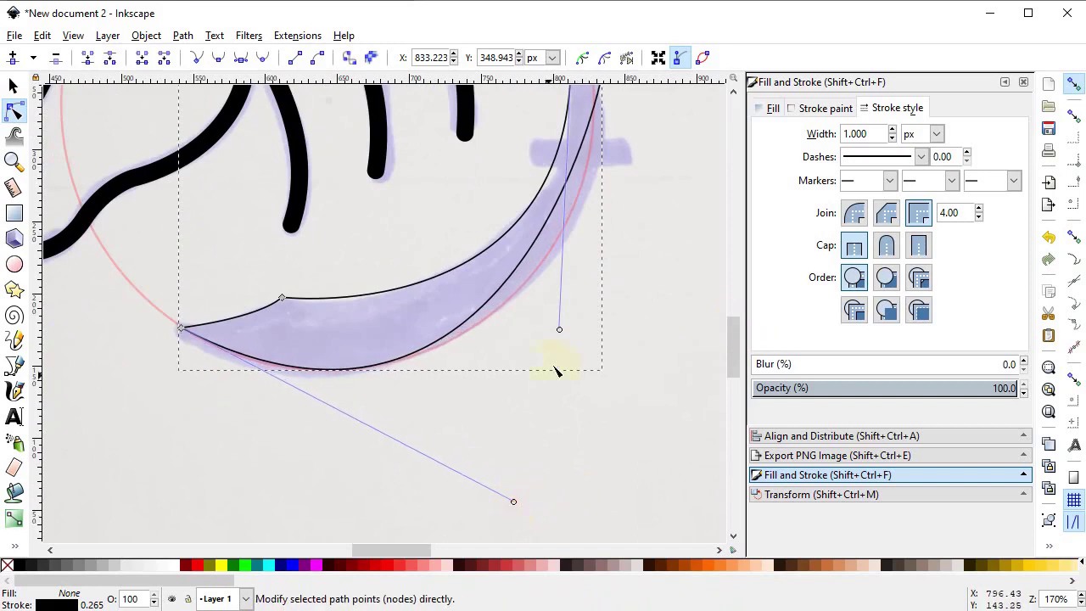
pyautogui.moveTo(732, 354); pyautogui.dragTo(734, 338)
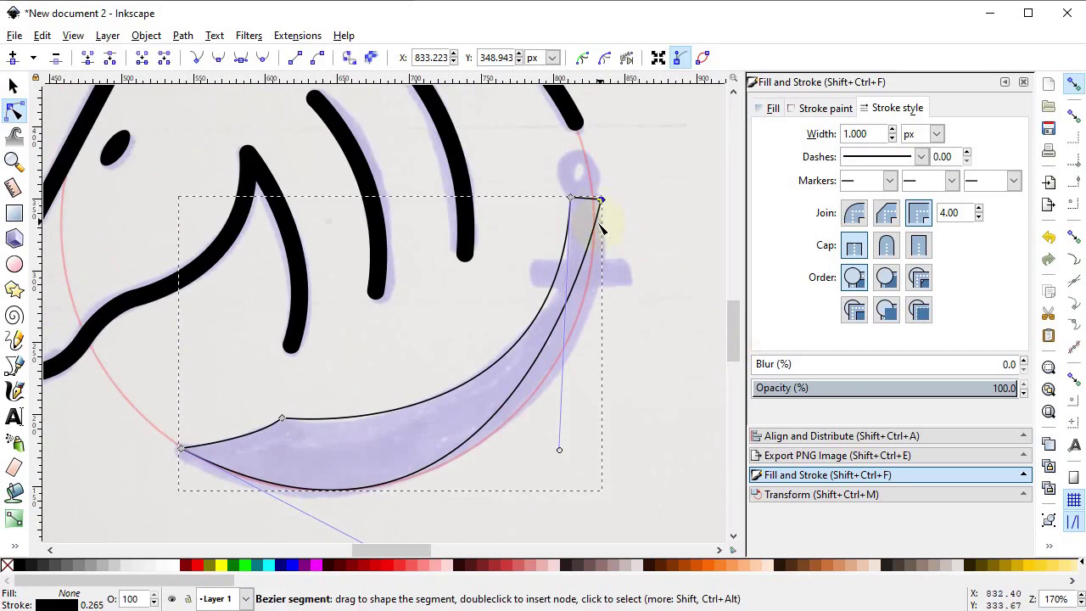
pyautogui.moveTo(607, 245); pyautogui.dragTo(603, 283)
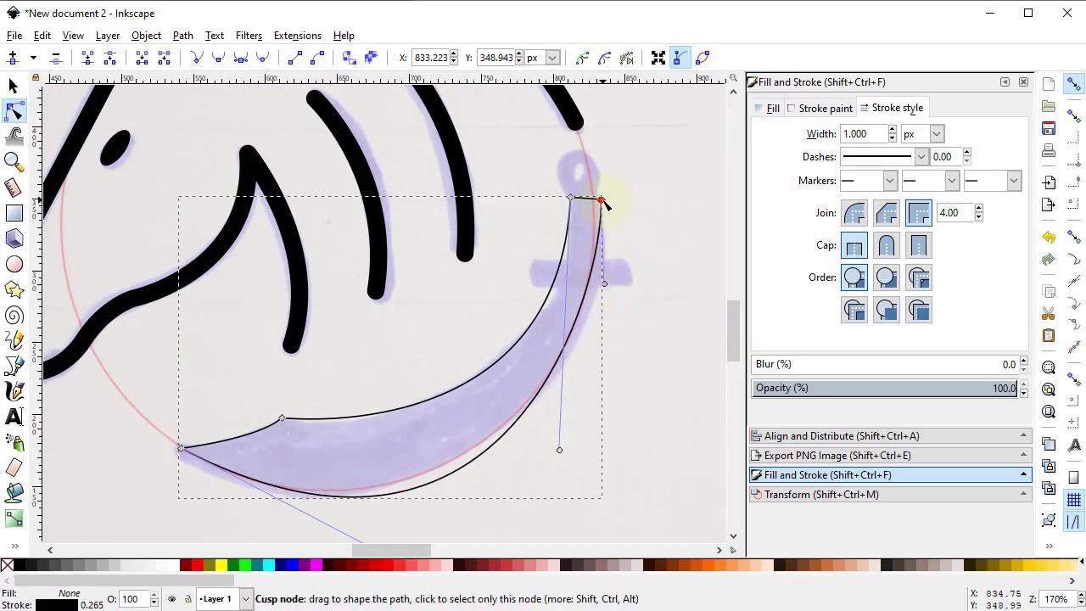
pyautogui.moveTo(604, 201); pyautogui.dragTo(596, 199)
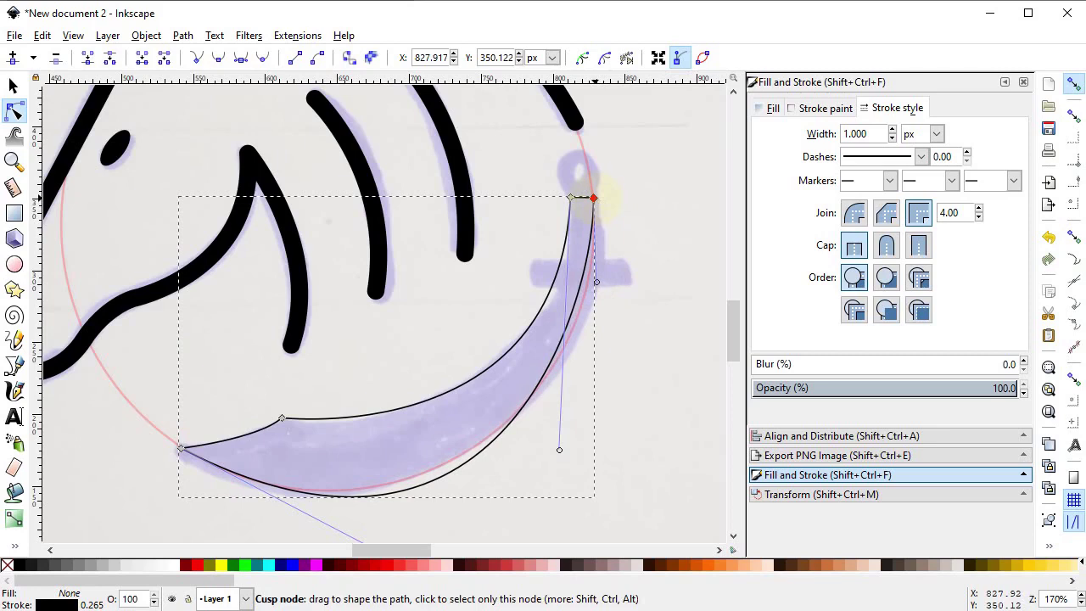
pyautogui.moveTo(598, 283); pyautogui.dragTo(606, 307)
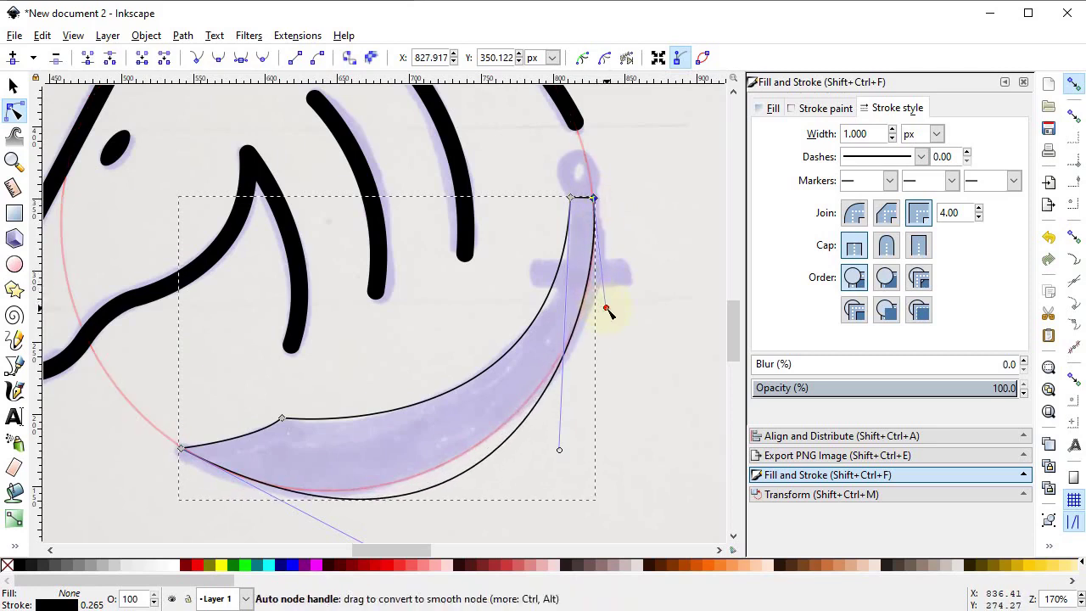
pyautogui.scroll(-4, 608, 360)
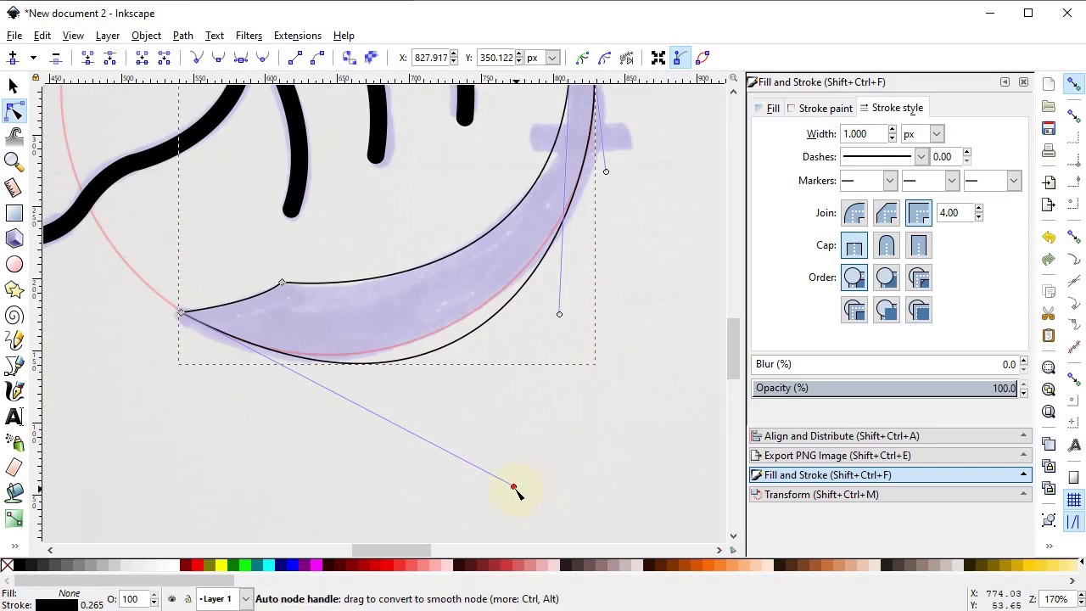
pyautogui.moveTo(514, 487); pyautogui.dragTo(502, 456)
pyautogui.scroll(4, 547, 440)
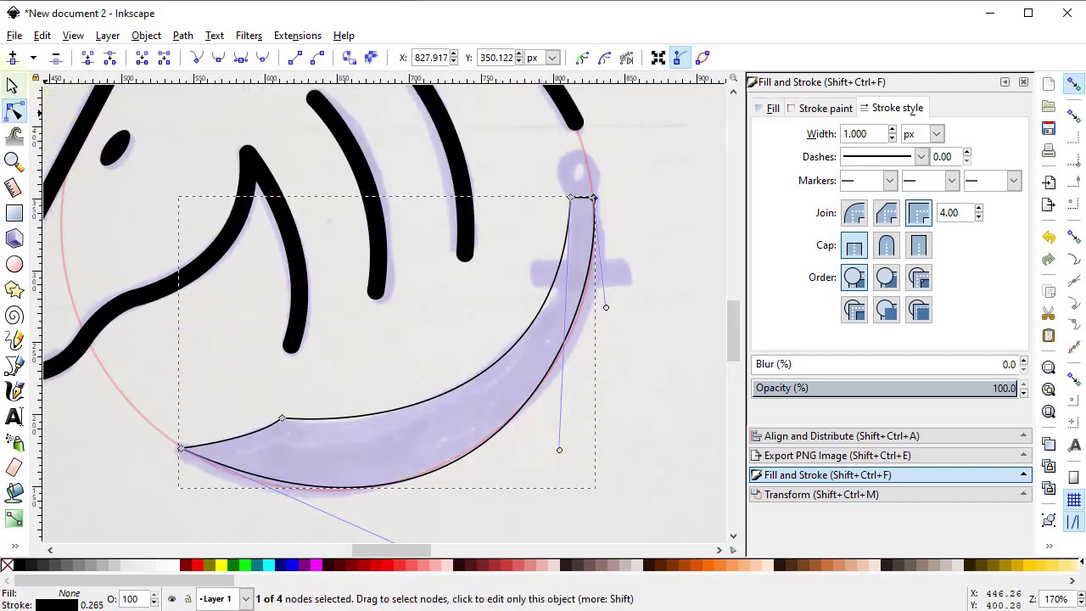
pyautogui.click(11, 85)
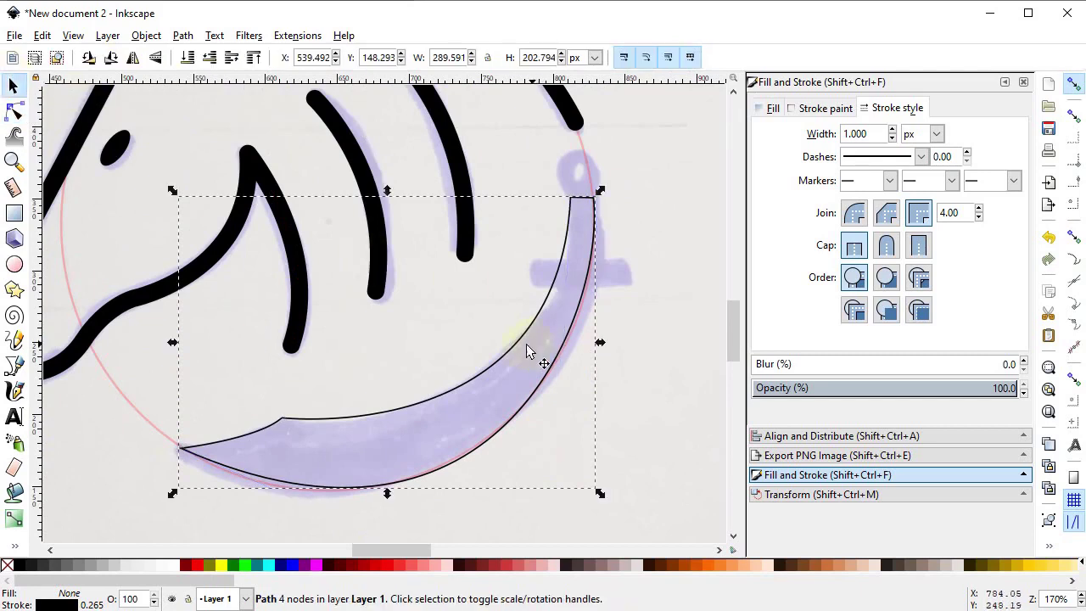
# Make the crescent solid black with no outline.
pyautogui.press('shift')
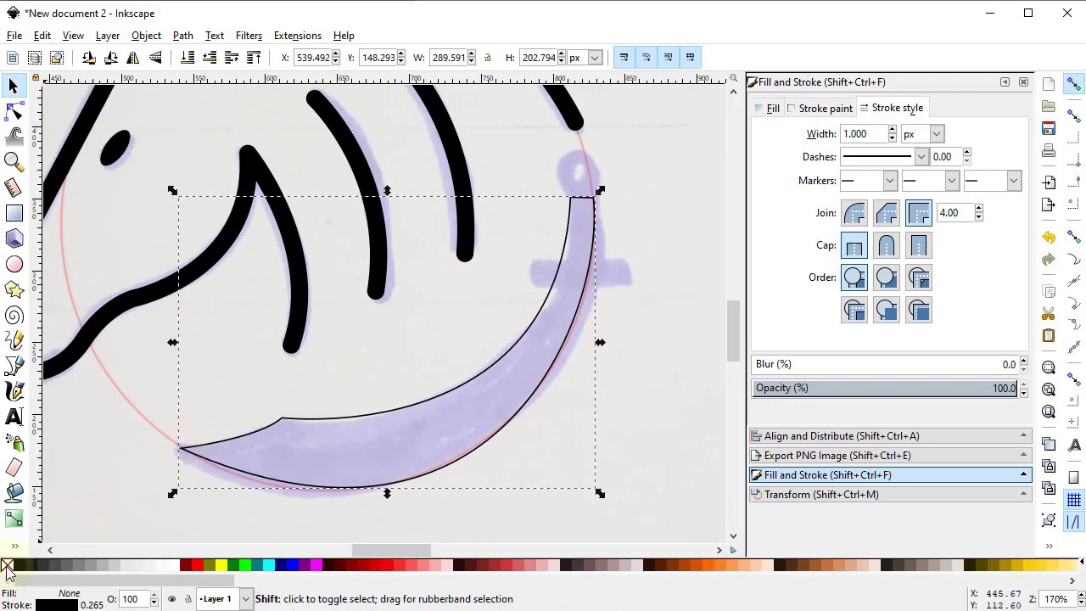
pyautogui.keyDown('shift'); pyautogui.click(6, 565); pyautogui.keyUp('shift')
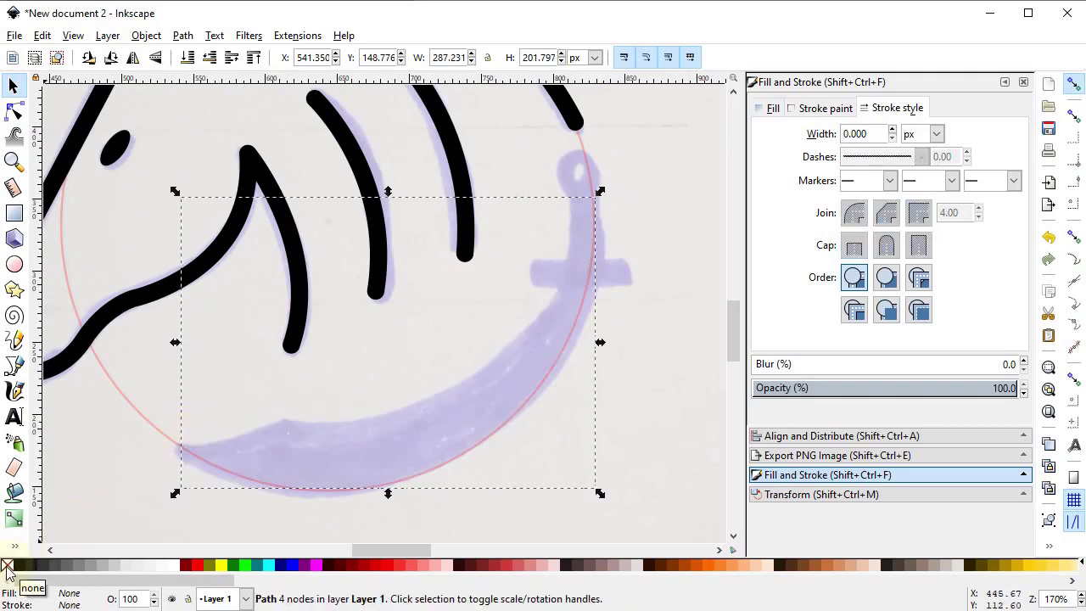
pyautogui.click(17, 566)
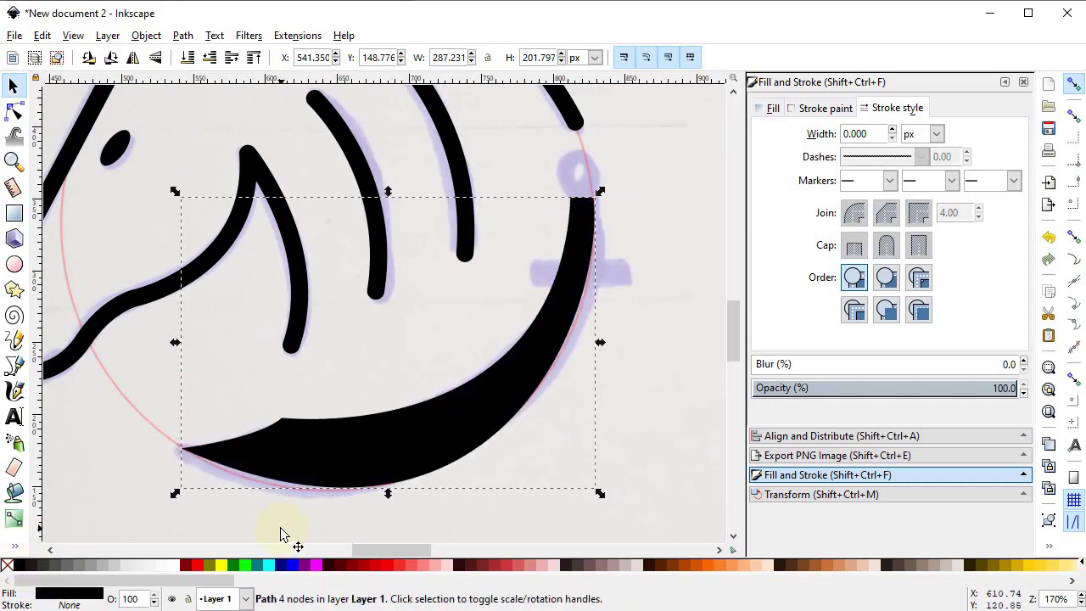
# Add a rounded black bar tilted across the anchor shank, plus a small circle above it.
pyautogui.click(13, 213)
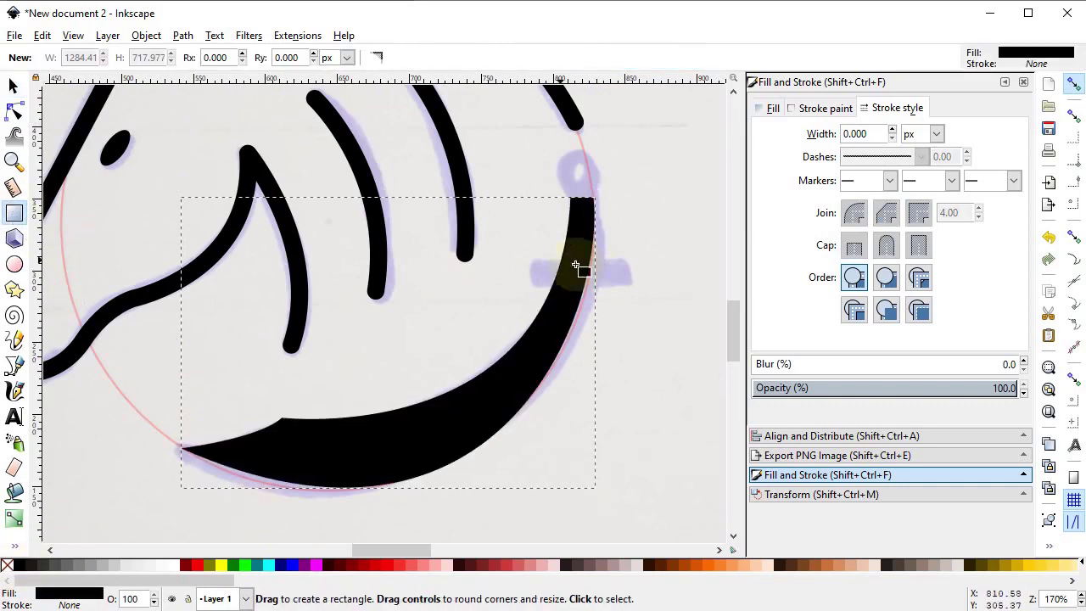
pyautogui.moveTo(535, 259); pyautogui.dragTo(625, 283)
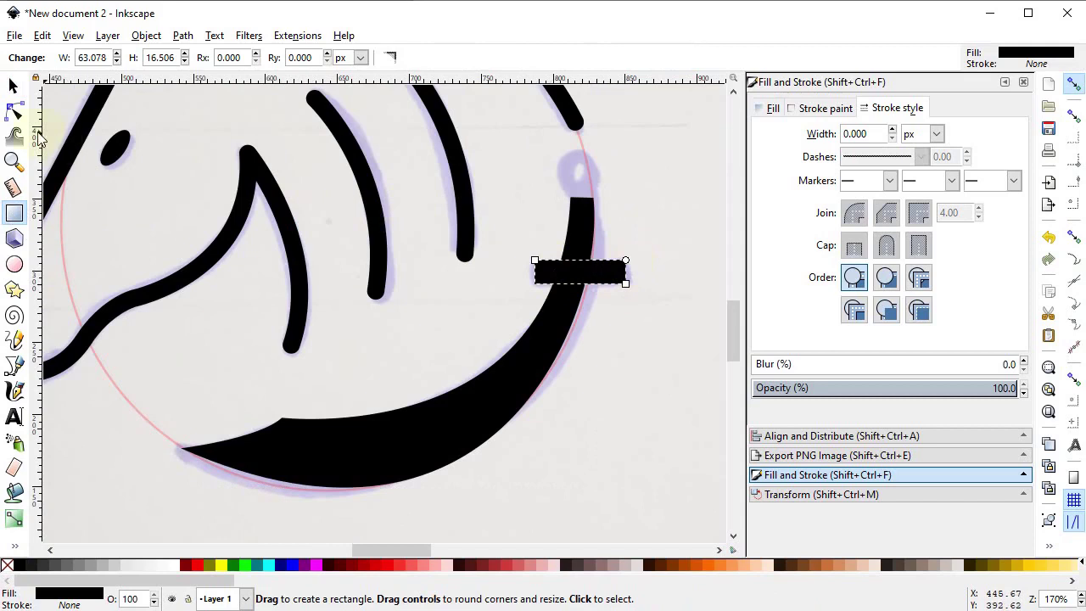
pyautogui.click(14, 112)
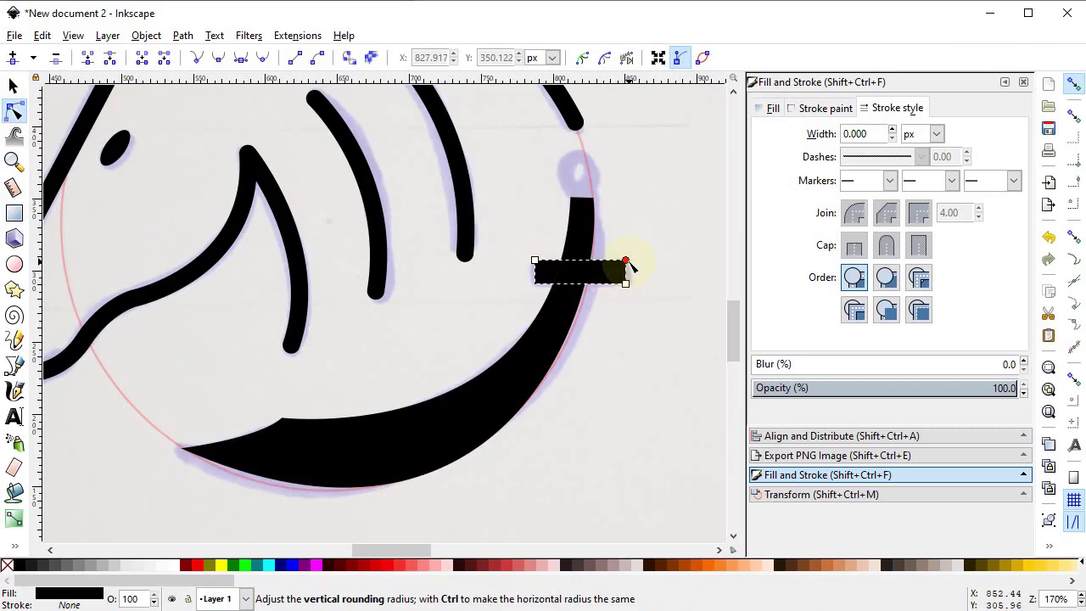
pyautogui.moveTo(629, 265); pyautogui.dragTo(630, 278)
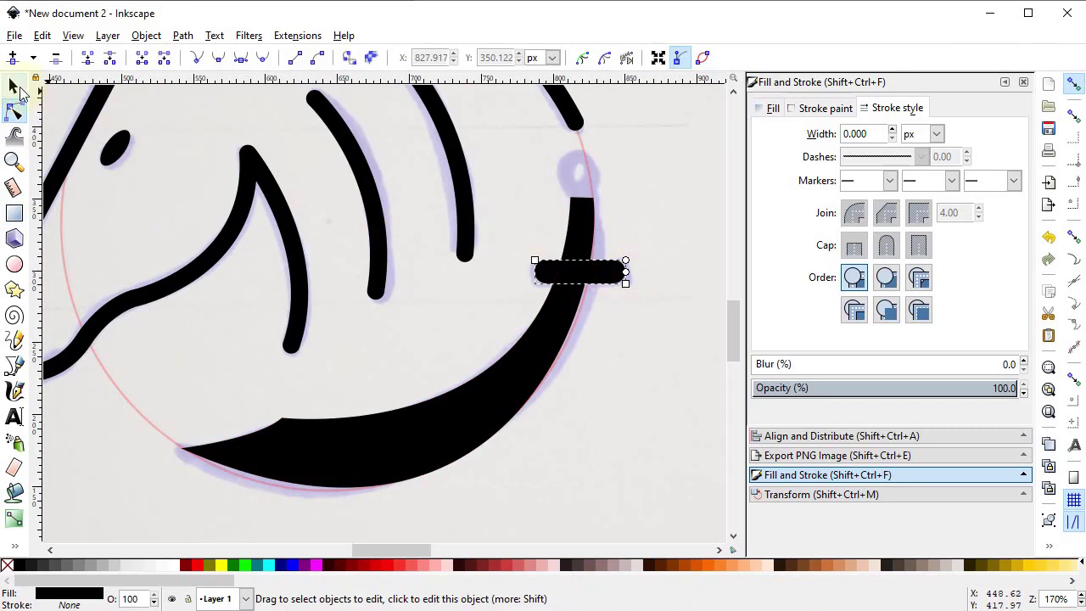
pyautogui.click(13, 87)
pyautogui.click(602, 272)
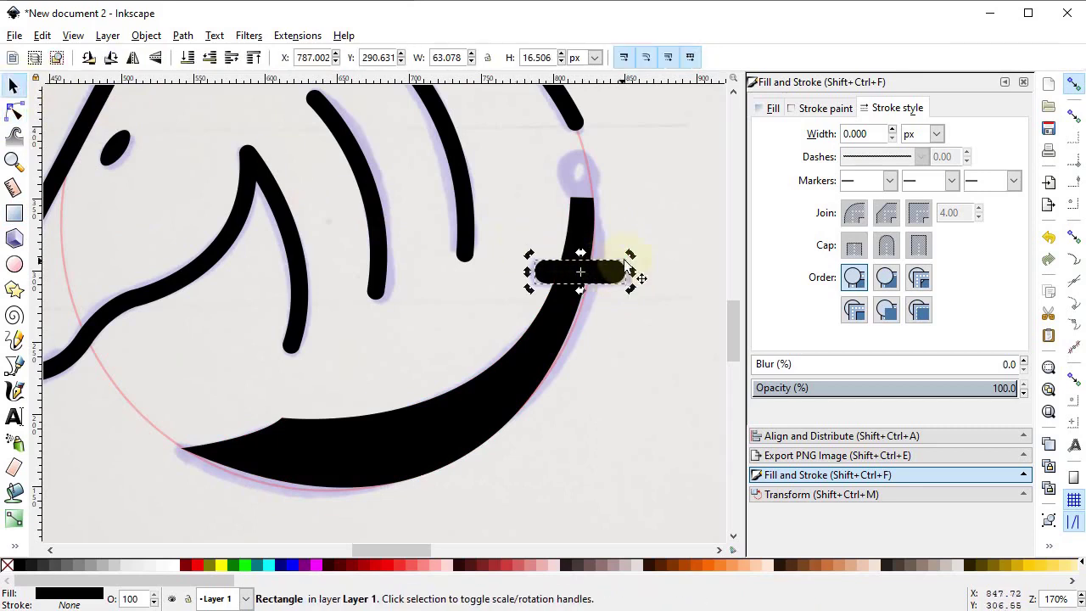
pyautogui.moveTo(634, 263); pyautogui.dragTo(635, 264)
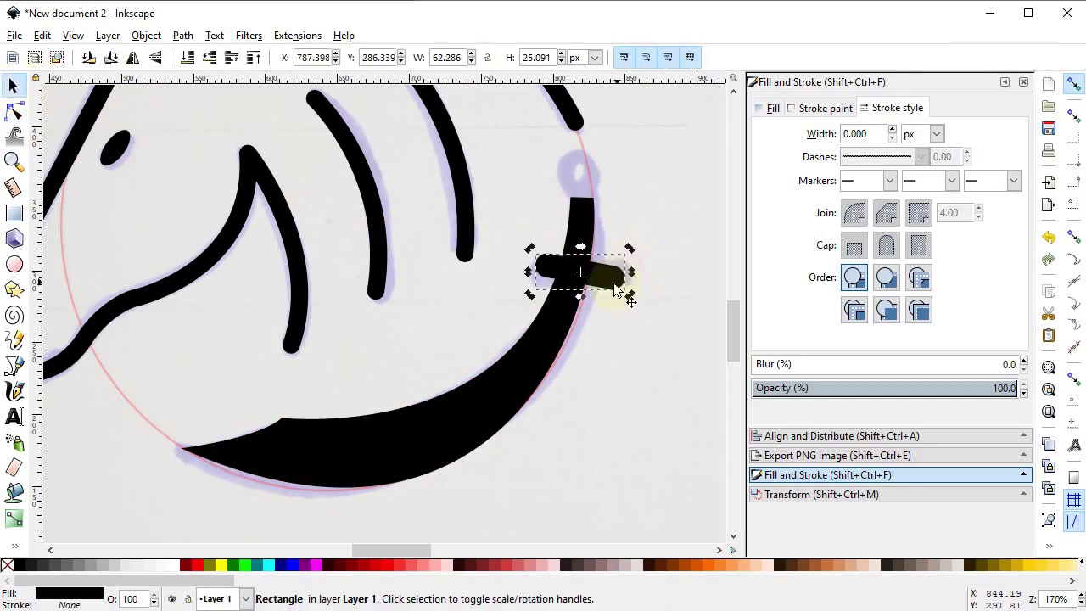
pyautogui.moveTo(604, 297); pyautogui.dragTo(599, 286)
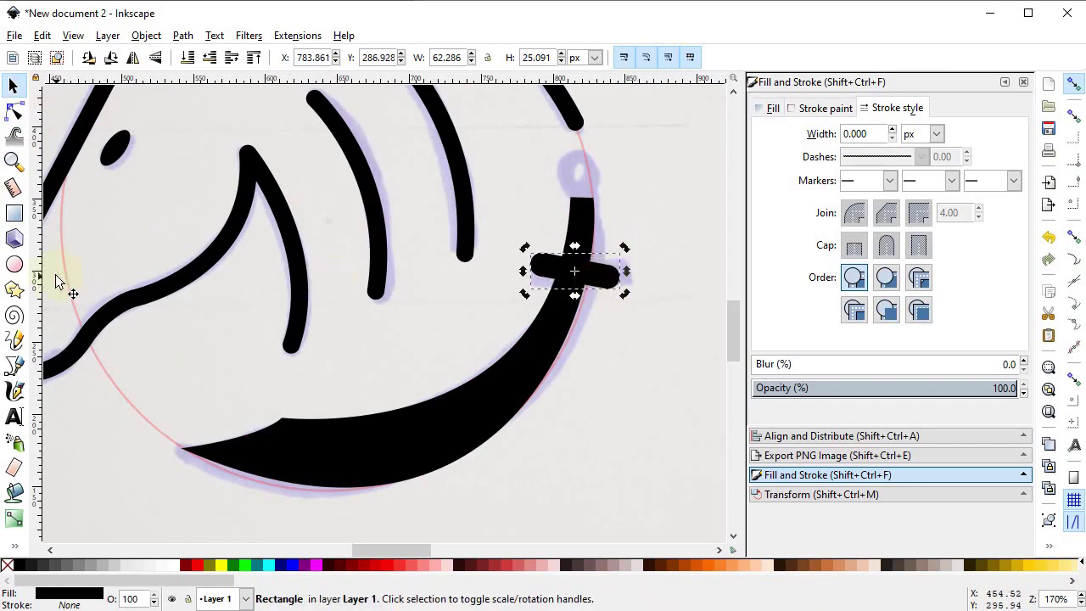
pyautogui.click(14, 264)
pyautogui.moveTo(637, 166); pyautogui.dragTo(673, 202)
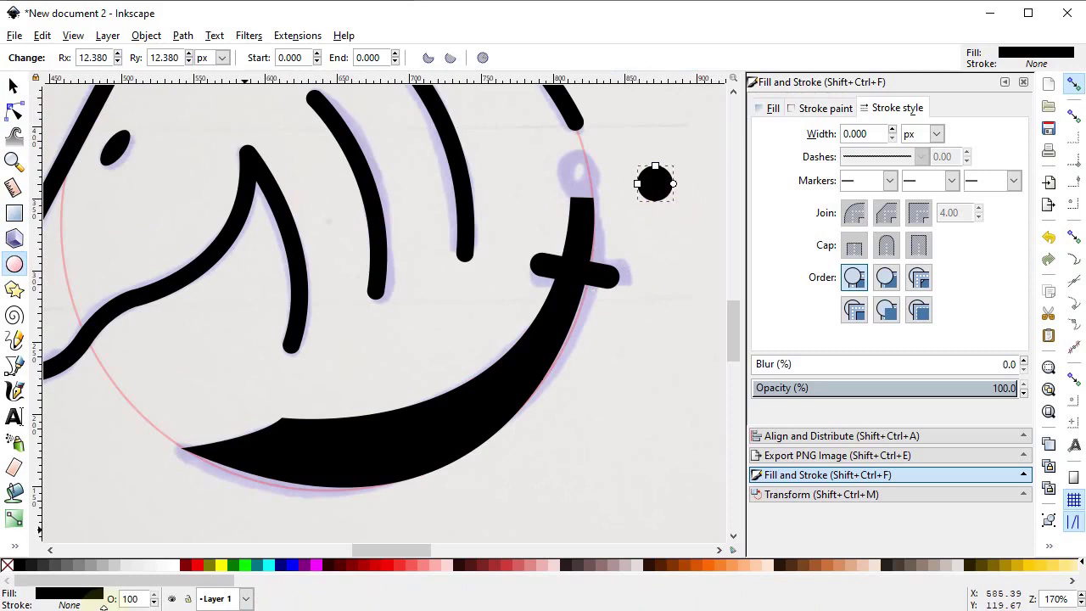
# Make the circle a hollow ring with a 12 px black outline atop the shank, then view the whole page.
pyautogui.click(7, 565)
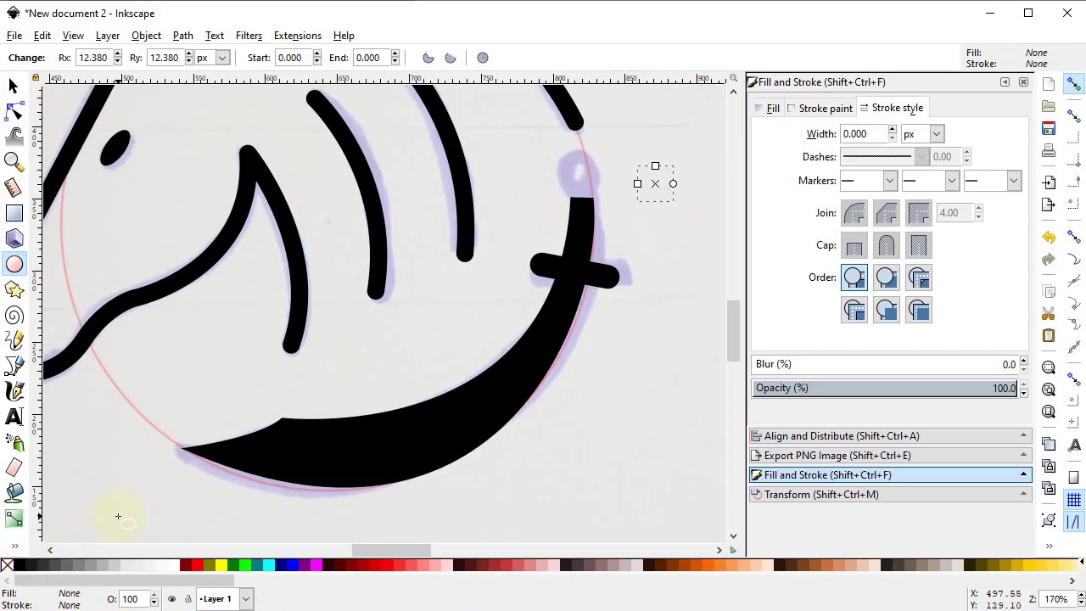
pyautogui.keyDown('shift'); pyautogui.click(19, 566); pyautogui.keyUp('shift')
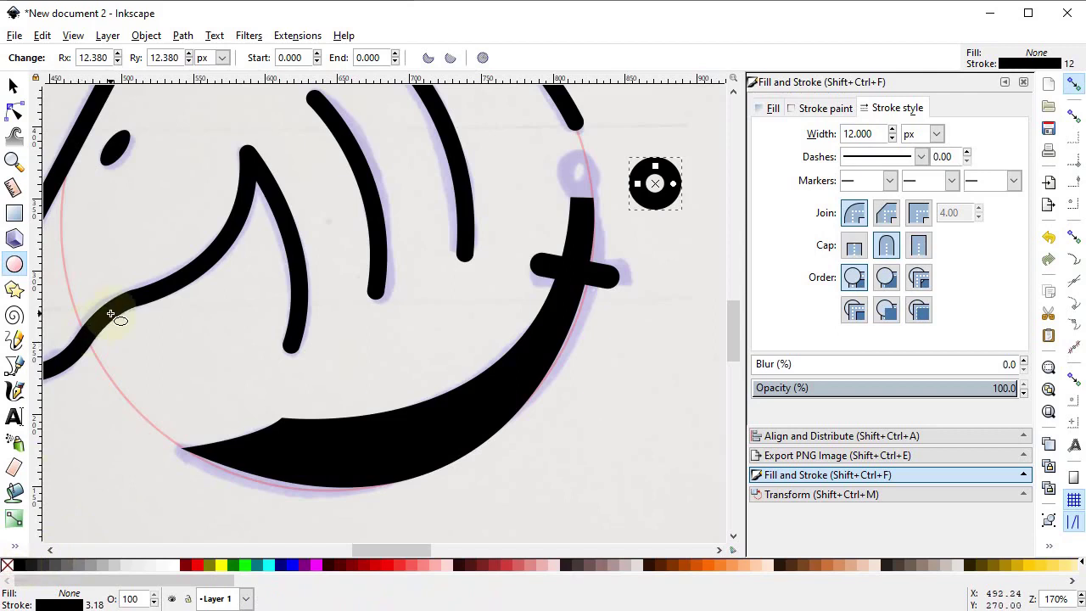
pyautogui.click(13, 85)
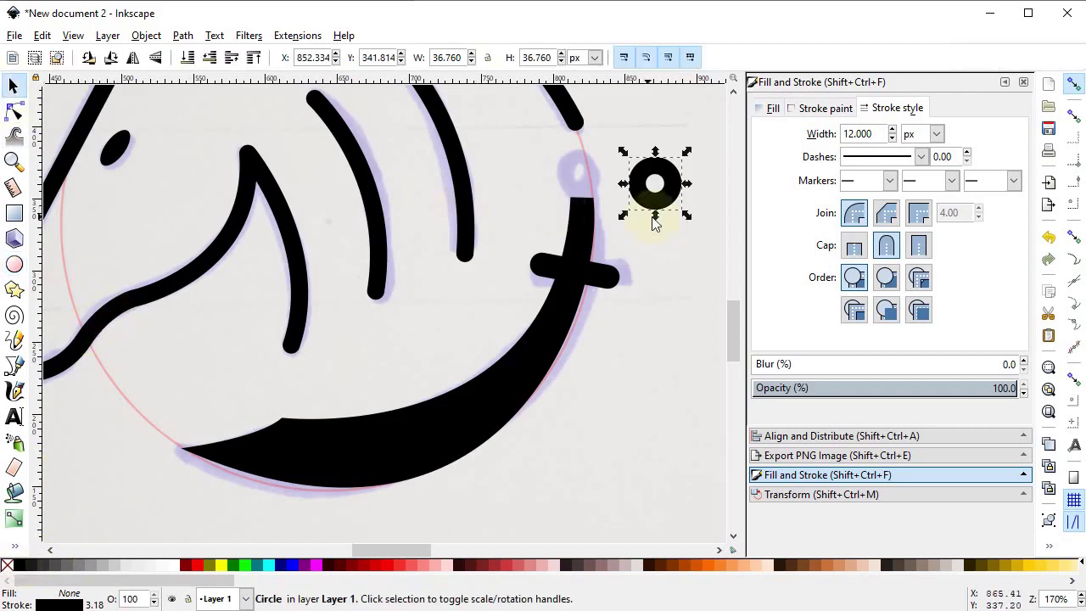
pyautogui.moveTo(665, 206); pyautogui.dragTo(589, 192)
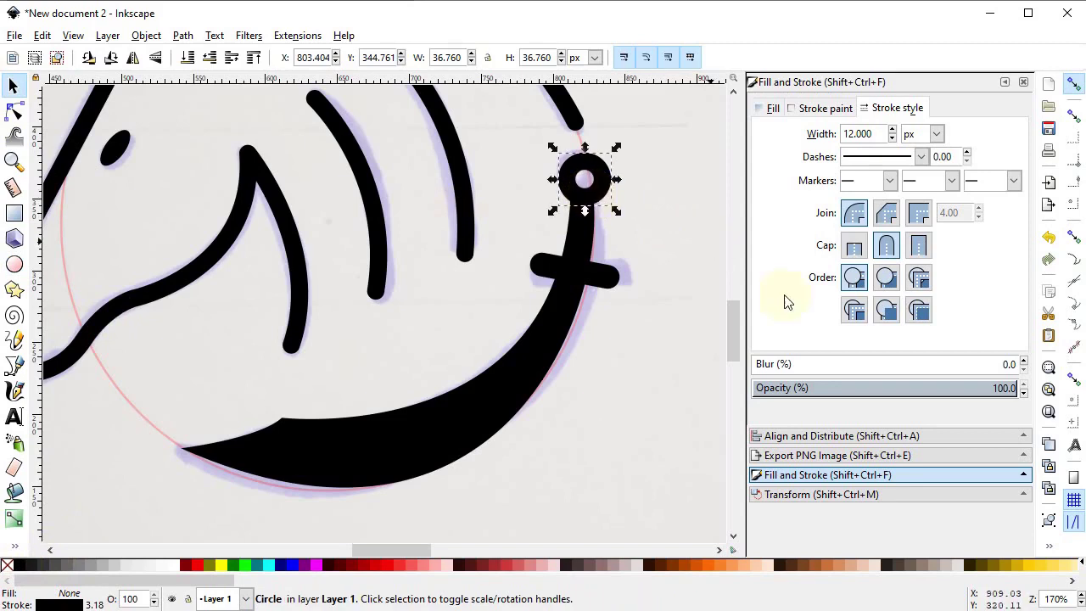
pyautogui.click(1047, 413)
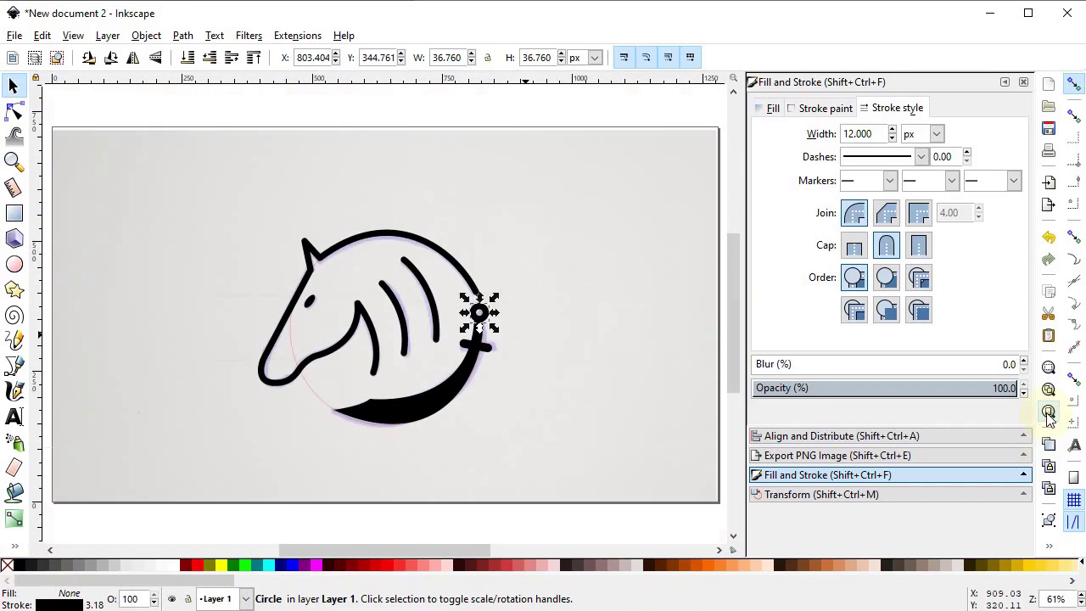
# Delete the faded background reference image.
pyautogui.click(494, 473)
pyautogui.press('Delete')
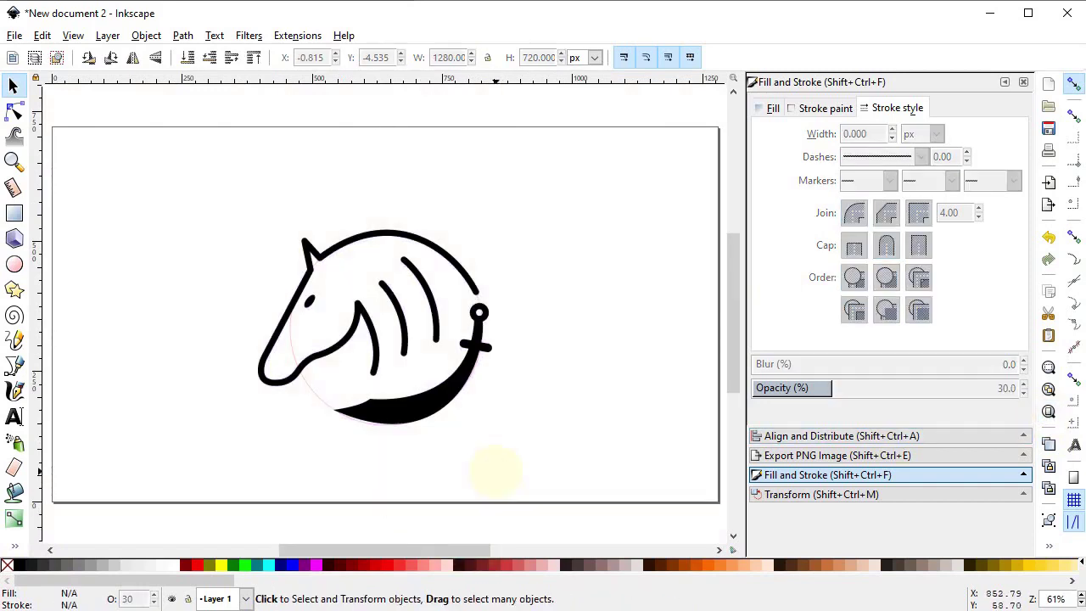
pyautogui.press('Tab')
pyautogui.press('Escape')
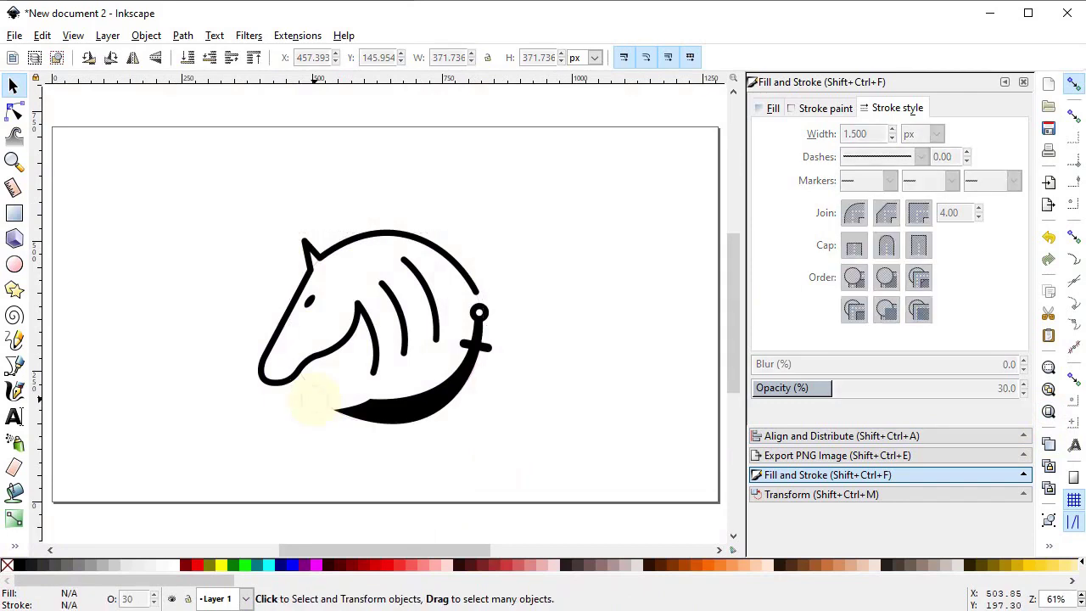
# Select all eight logo pieces, move them left and scale them down to 353.838 × 293.758 px.
pyautogui.moveTo(192, 462)
pyautogui.mouseDown()
pyautogui.moveTo(305, 356)
pyautogui.moveTo(519, 215)
pyautogui.mouseUp()
pyautogui.moveTo(443, 393); pyautogui.dragTo(294, 454)
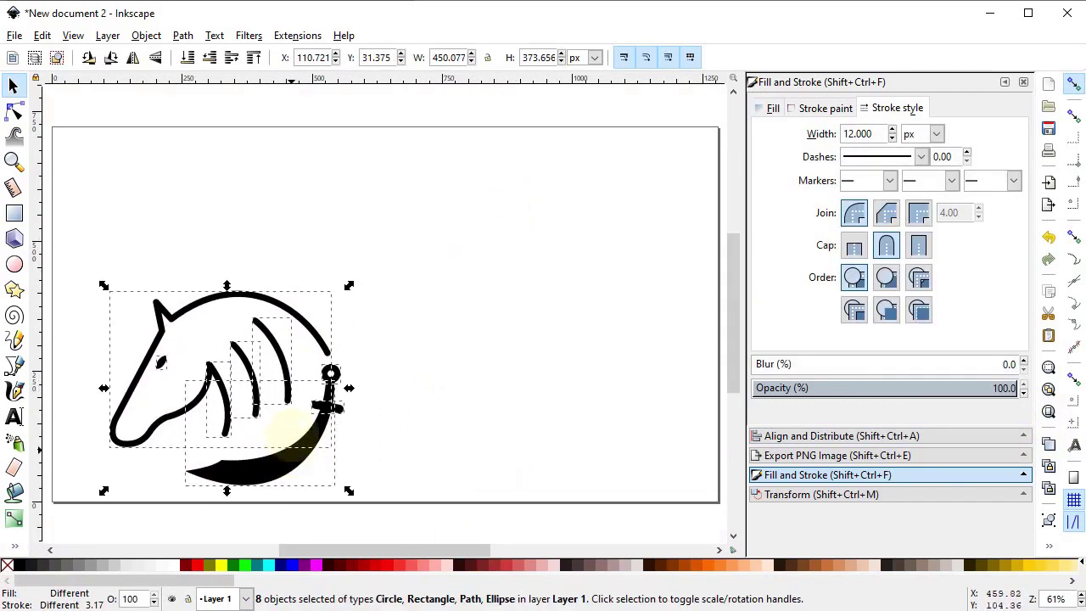
pyautogui.moveTo(227, 286); pyautogui.dragTo(226, 326)
pyautogui.moveTo(258, 477); pyautogui.dragTo(260, 449)
# Convert all logo objects to paths and turn their outlines into filled shapes.
pyautogui.rightClick(259, 443)
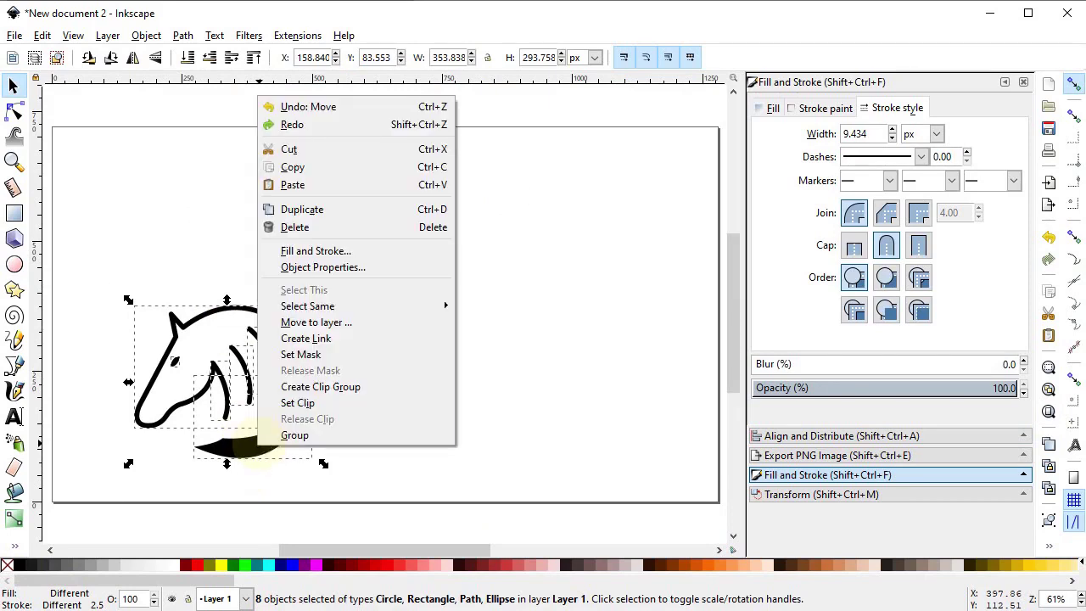
pyautogui.click(272, 490)
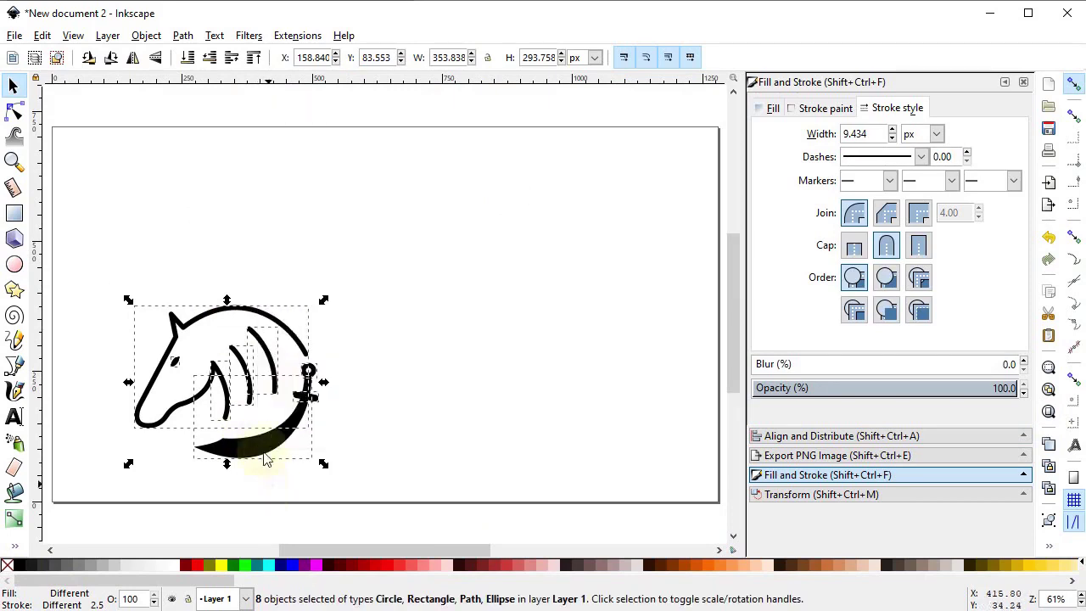
pyautogui.click(183, 35)
pyautogui.click(200, 55)
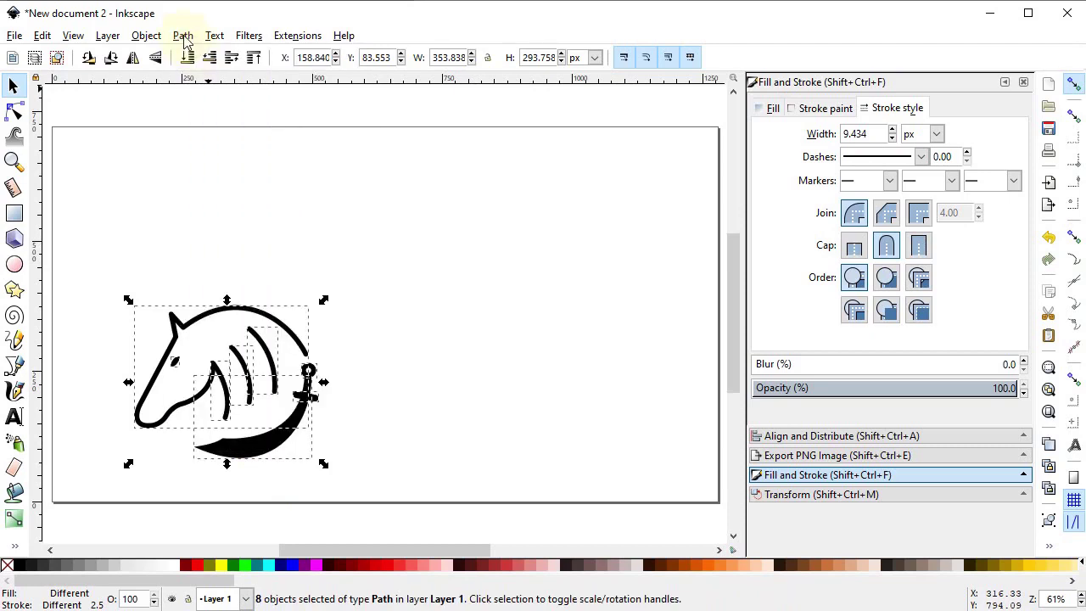
pyautogui.click(183, 35)
pyautogui.click(203, 73)
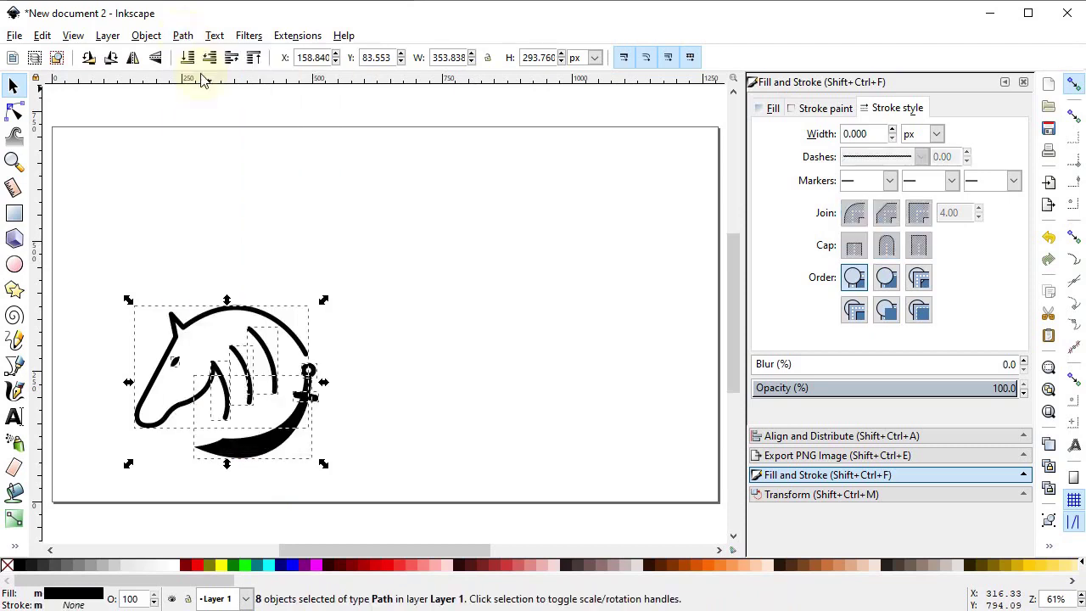
# Duplicate the horse logo, place the copy to the right and select both logos.
pyautogui.rightClick(246, 459)
pyautogui.click(297, 209)
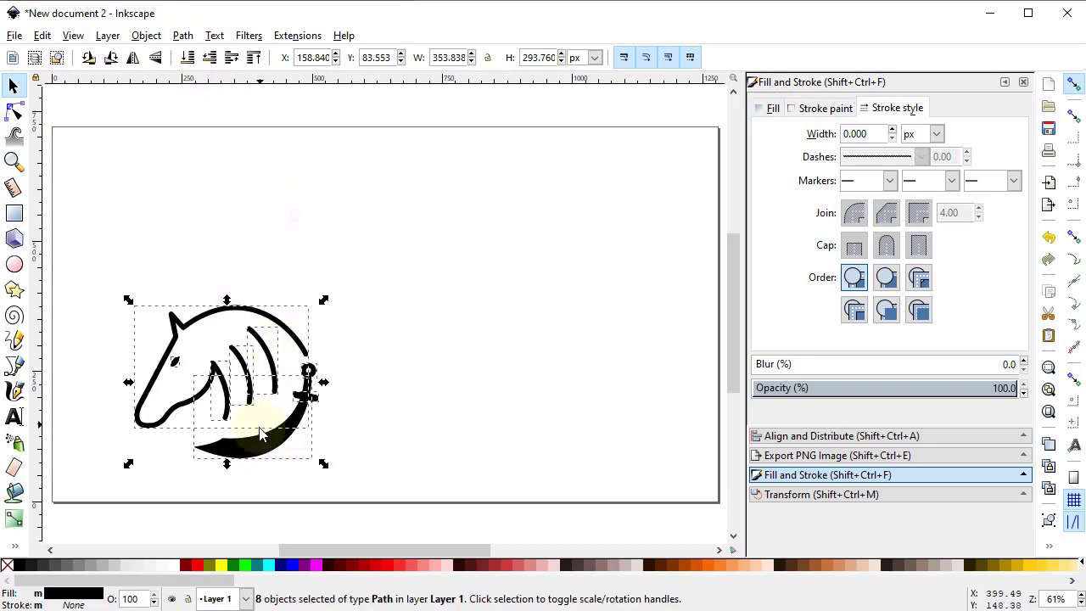
pyautogui.moveTo(263, 458); pyautogui.dragTo(539, 456)
pyautogui.moveTo(107, 500); pyautogui.dragTo(660, 292)
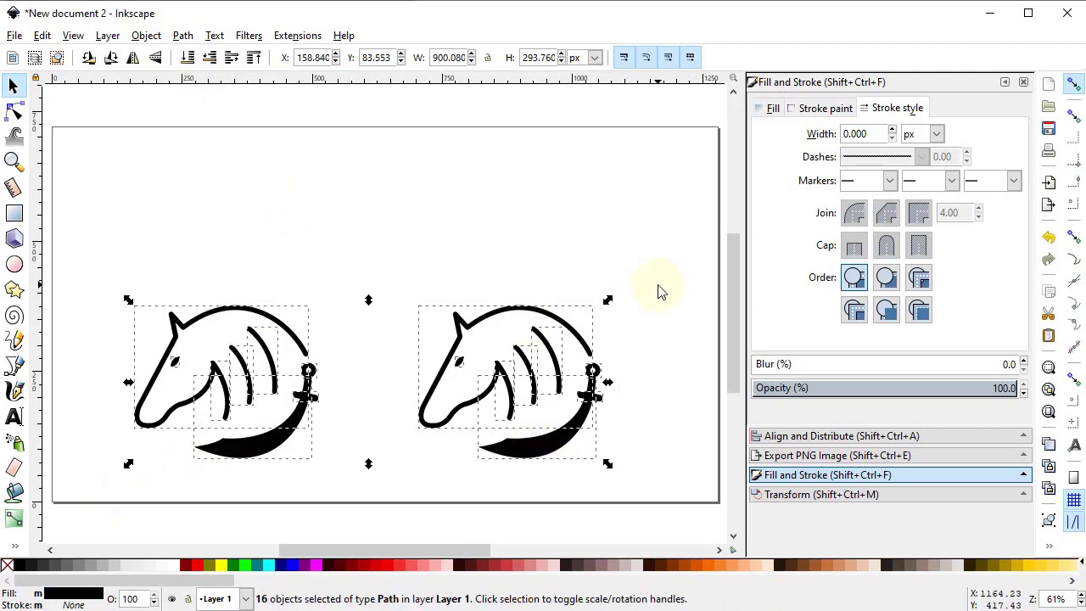
# Duplicate both horses into a top row, then shrink all four together to 813.389 × 566.064 px.
pyautogui.rightClick(553, 454)
pyautogui.click(579, 207)
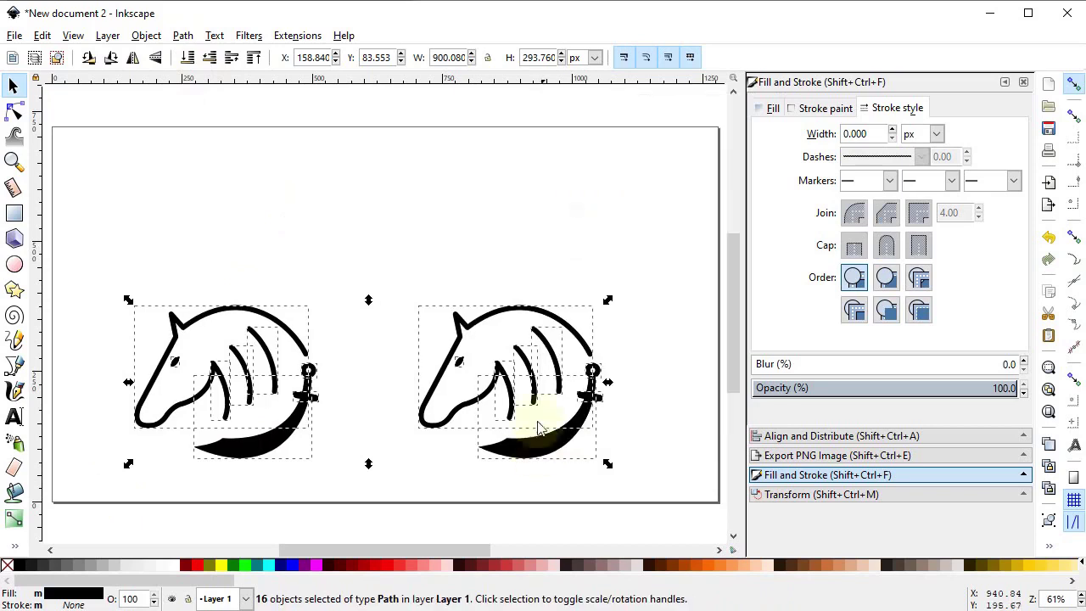
pyautogui.moveTo(536, 458); pyautogui.dragTo(517, 254)
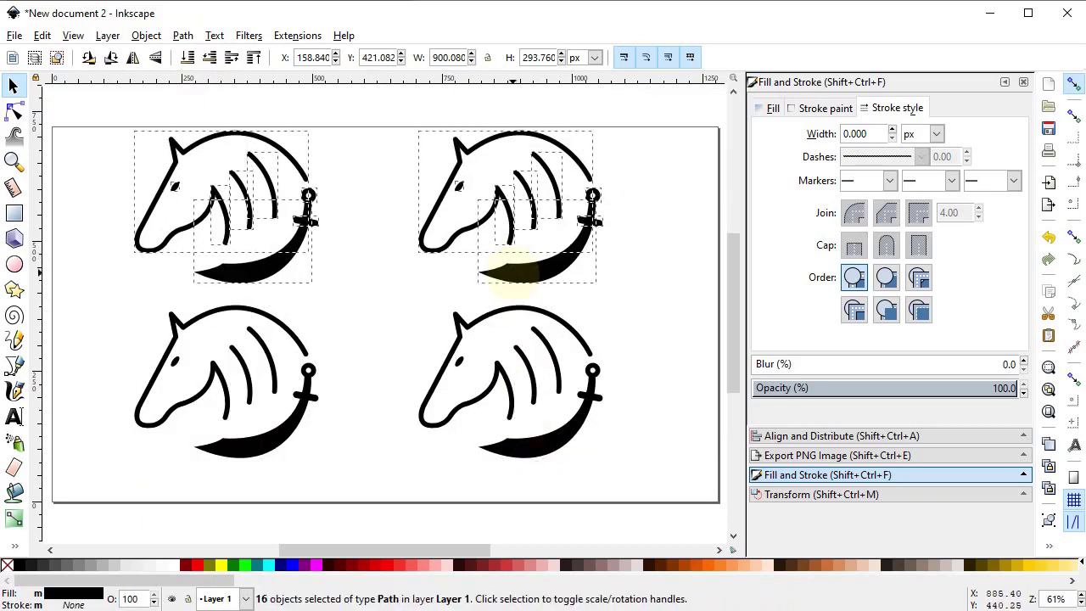
pyautogui.moveTo(652, 107); pyautogui.dragTo(87, 502)
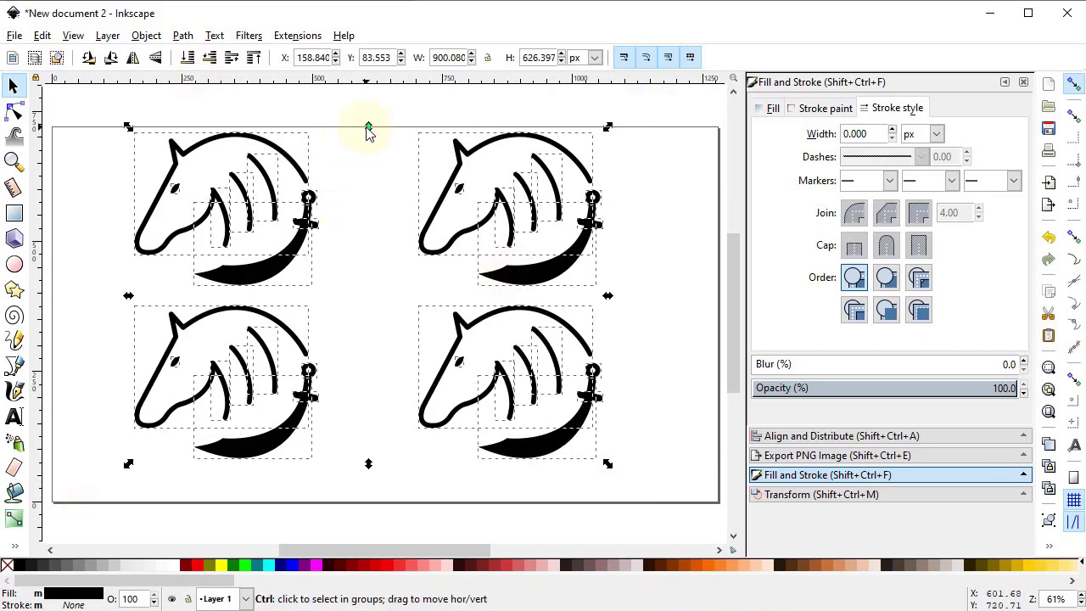
pyautogui.moveTo(368, 127); pyautogui.dragTo(368, 163)
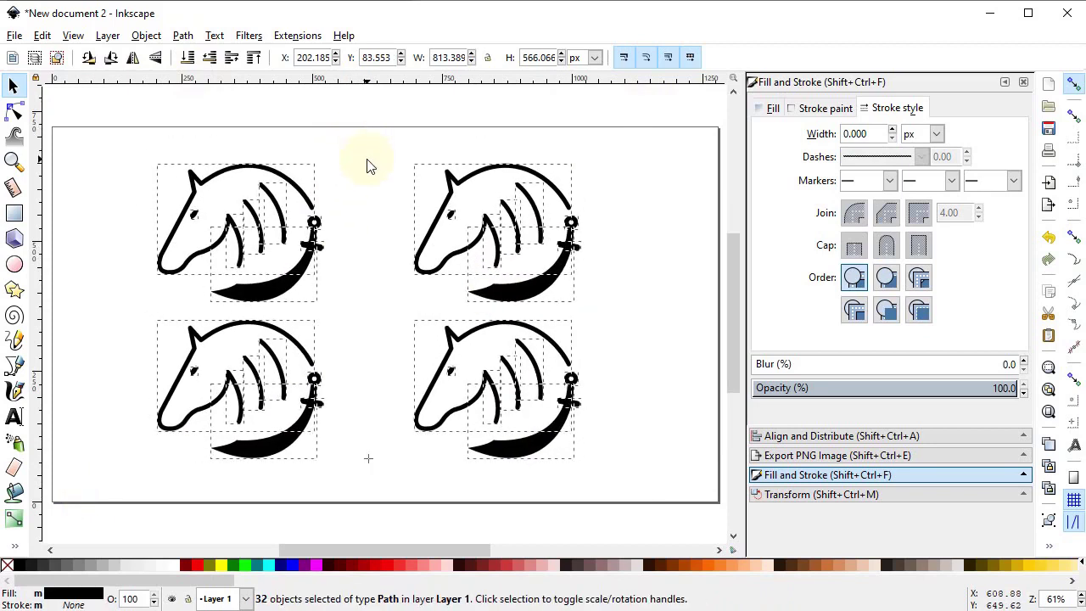
pyautogui.click(368, 260)
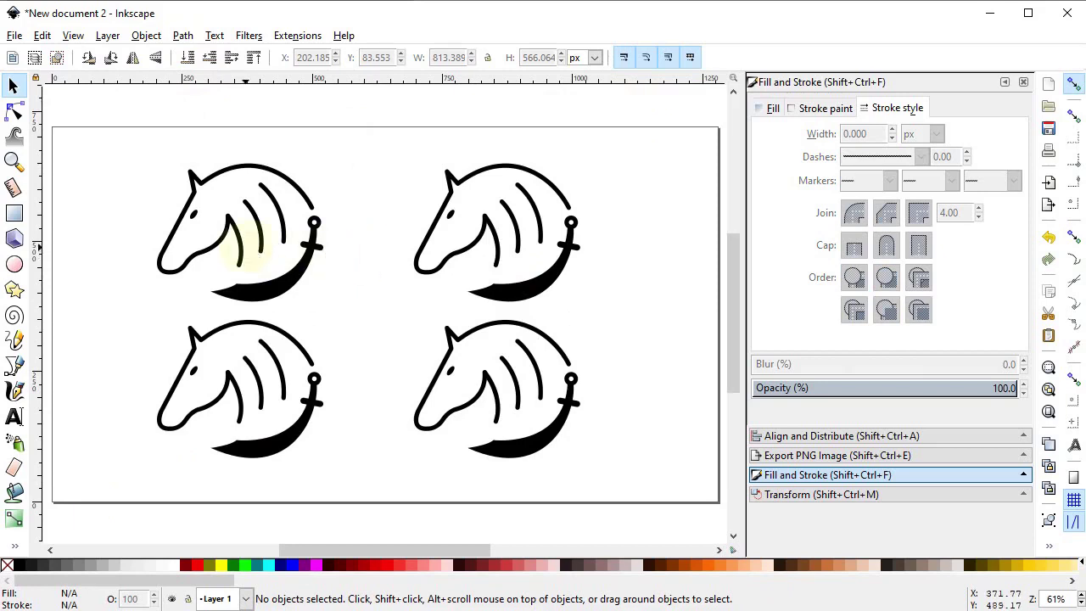
# Delete the two mane strokes from the top-left horse.
pyautogui.click(237, 244)
pyautogui.press('Delete')
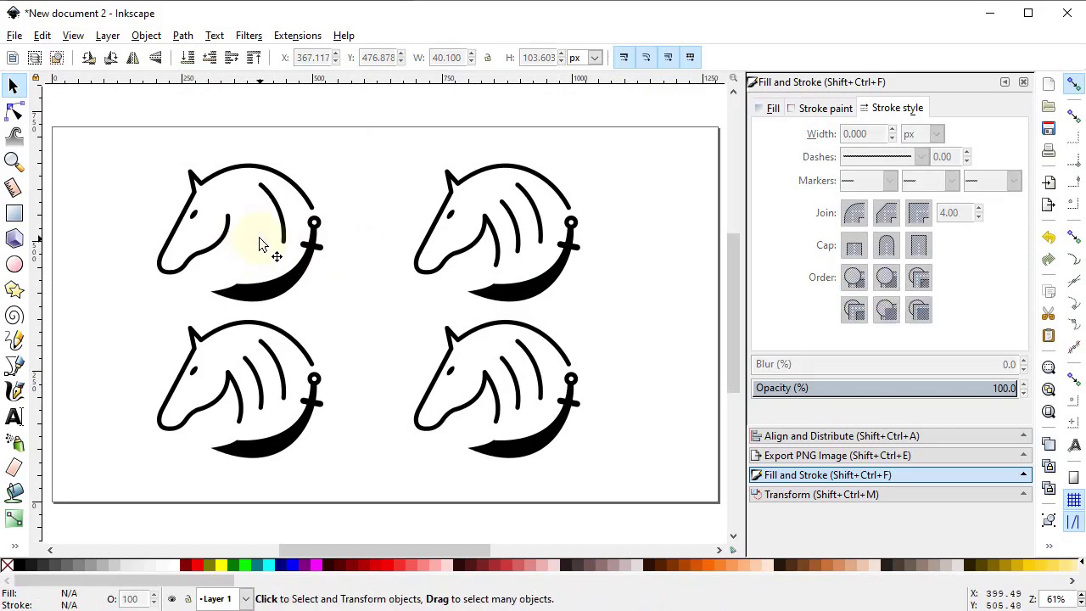
pyautogui.click(277, 219)
pyautogui.press('Delete')
# Delete three mane strokes from the top-right horse.
pyautogui.click(514, 236)
pyautogui.press('Delete')
pyautogui.click(528, 222)
pyautogui.press('Delete')
pyautogui.click(536, 219)
pyautogui.press('Delete')
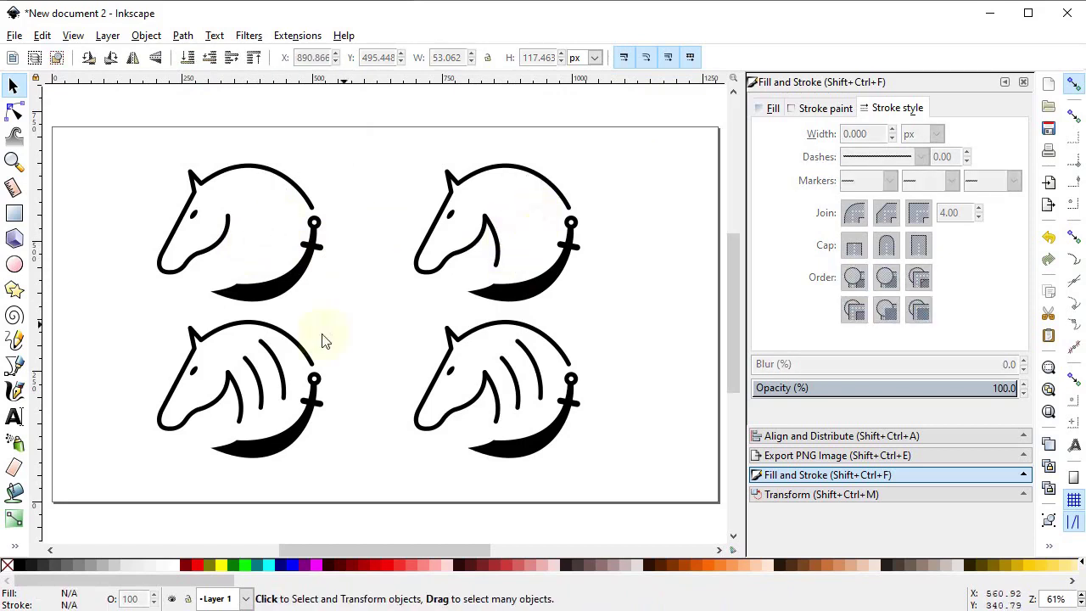
# Delete a mane stroke from the lower-left horse and clear the selection.
pyautogui.click(264, 381)
pyautogui.press('Delete')
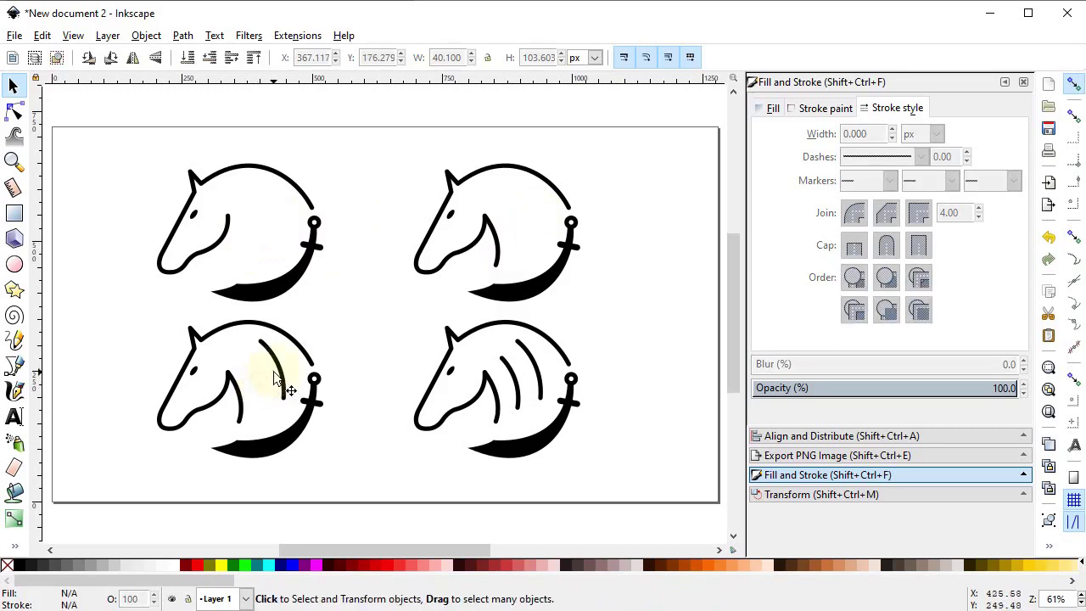
pyautogui.click(270, 380)
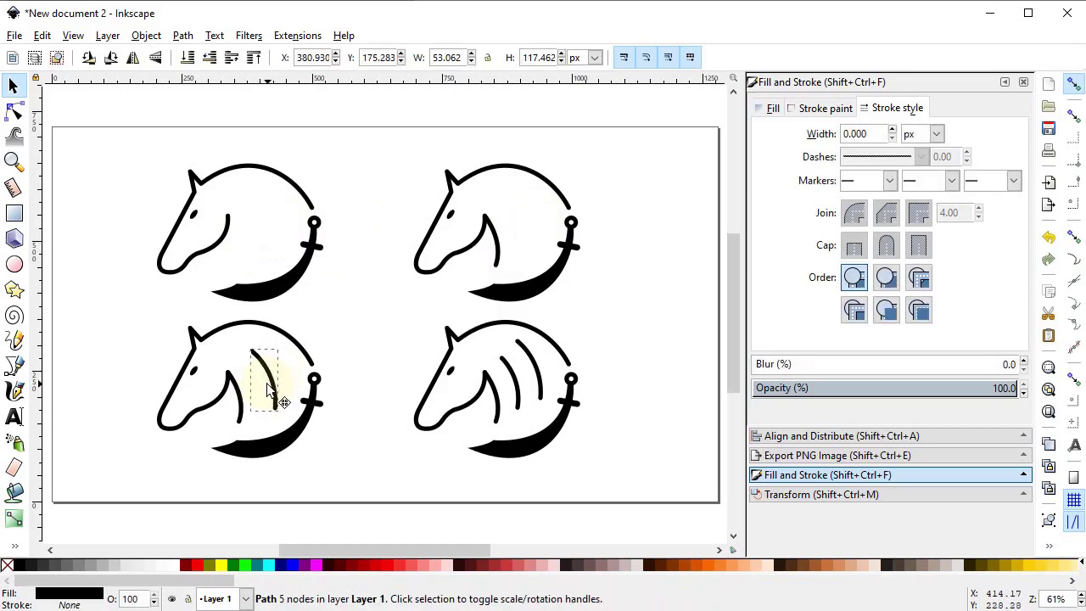
pyautogui.click(628, 363)
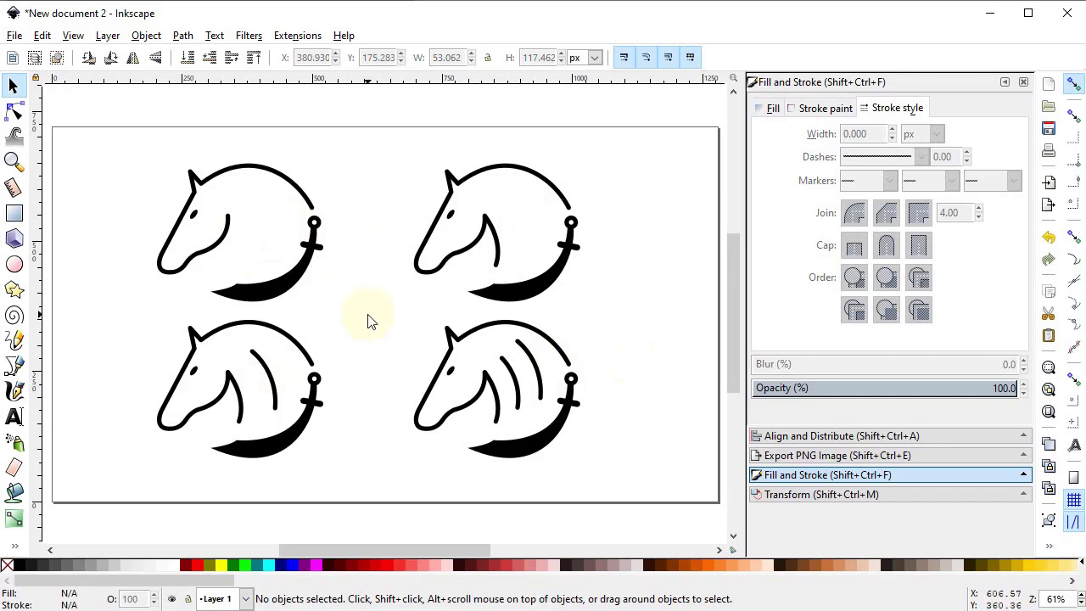
# Colour the top-left horse's head outline and eye orange and its swoosh dark brown (#552200).
pyautogui.click(223, 243)
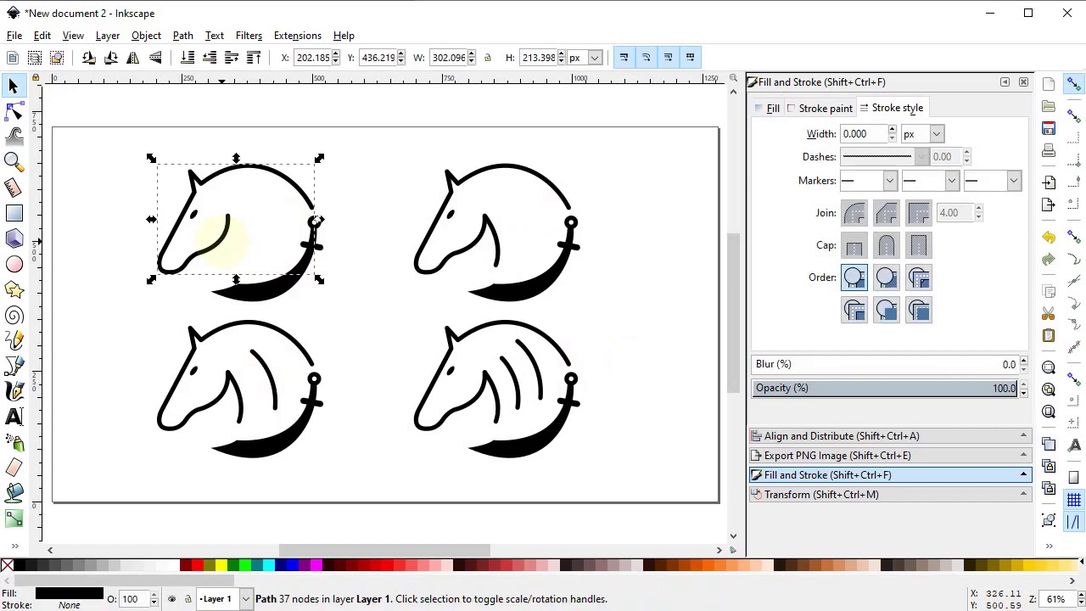
pyautogui.click(709, 565)
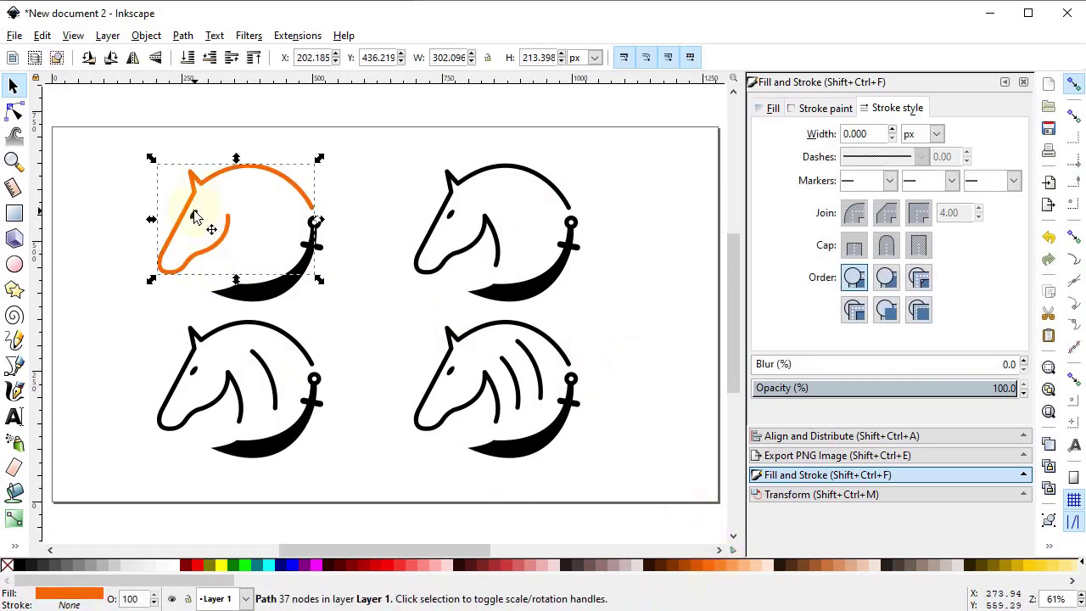
pyautogui.click(194, 214)
pyautogui.click(707, 567)
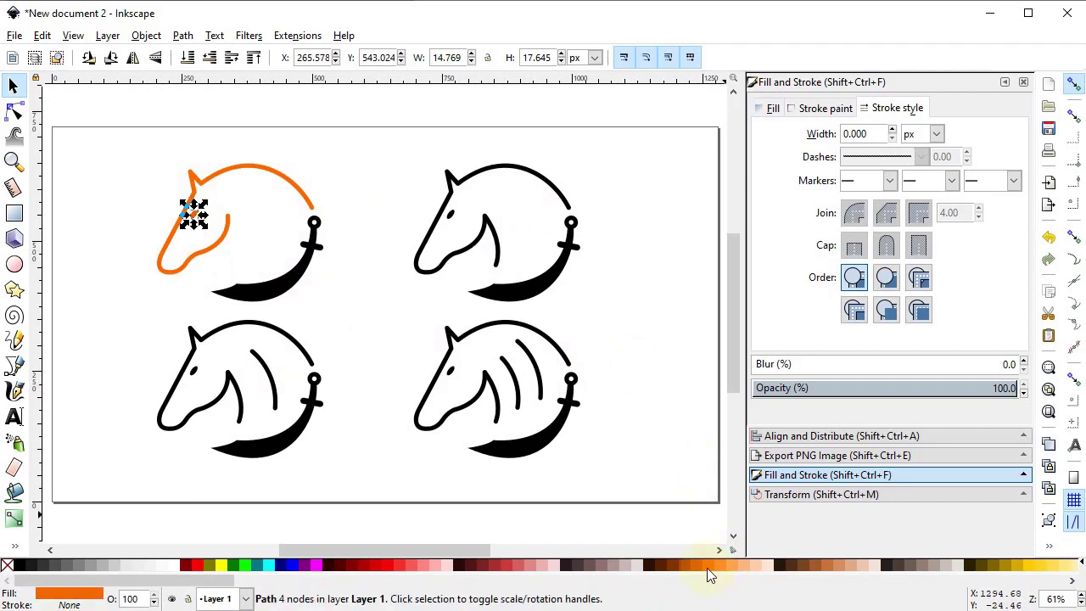
pyautogui.click(296, 285)
pyautogui.moveTo(355, 215); pyautogui.dragTo(200, 311)
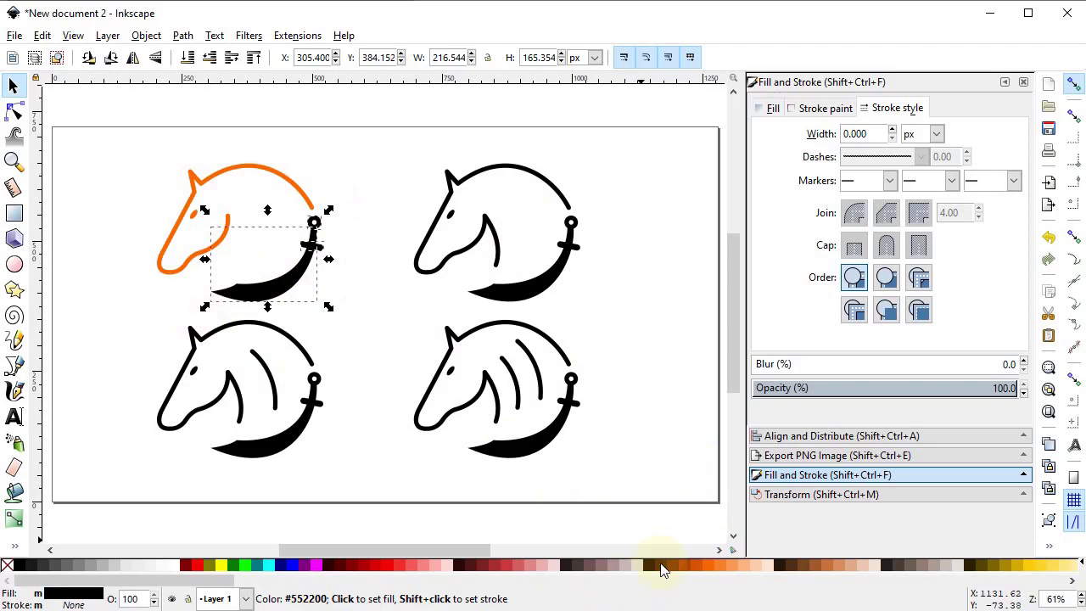
pyautogui.click(663, 567)
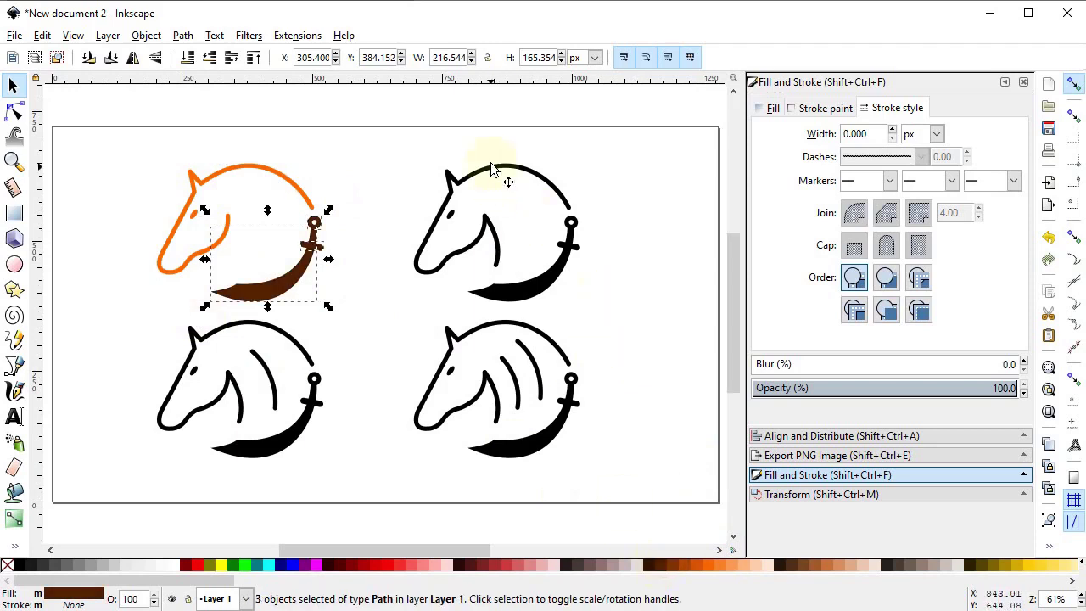
# Colour the top-right horse's swoosh paths dark red (#2B0000), excluding the inner curve.
pyautogui.moveTo(591, 135); pyautogui.dragTo(396, 288)
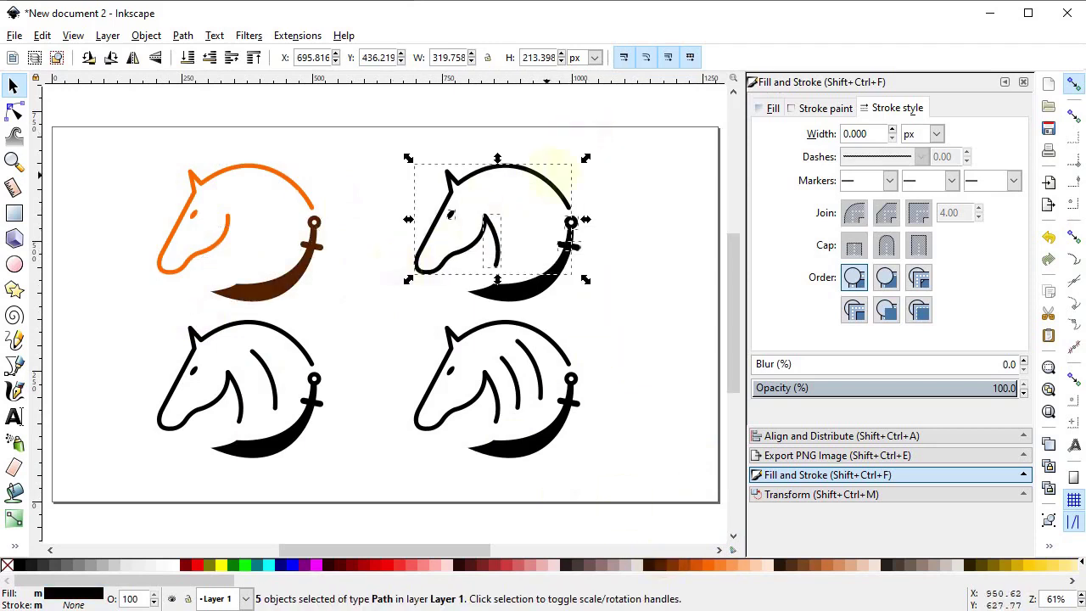
pyautogui.moveTo(595, 208); pyautogui.dragTo(473, 309)
pyautogui.keyDown('shift'); pyautogui.click(498, 246); pyautogui.keyUp('shift')
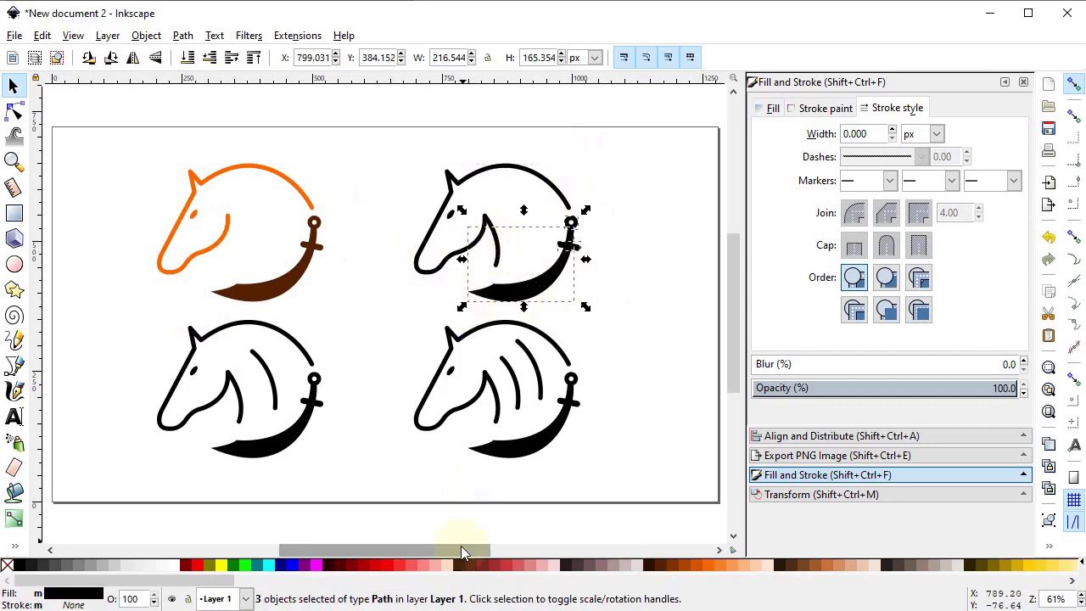
pyautogui.click(331, 573)
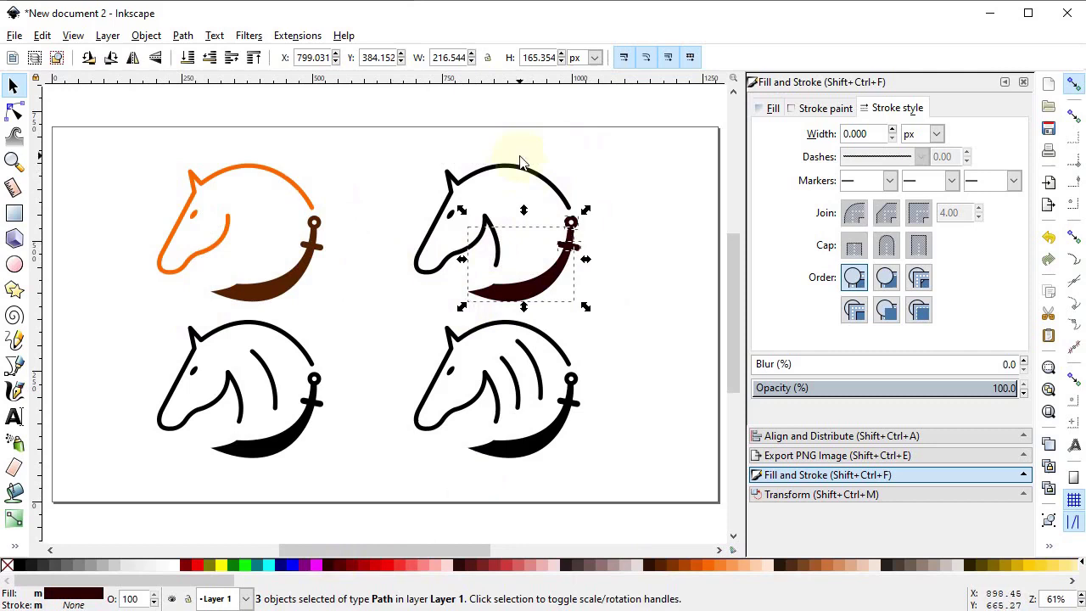
# Colour the top-right horse's head outline, eye and inner curve red (#FF2A2A).
pyautogui.click(458, 220)
pyautogui.keyDown('shift'); pyautogui.click(449, 214); pyautogui.keyUp('shift')
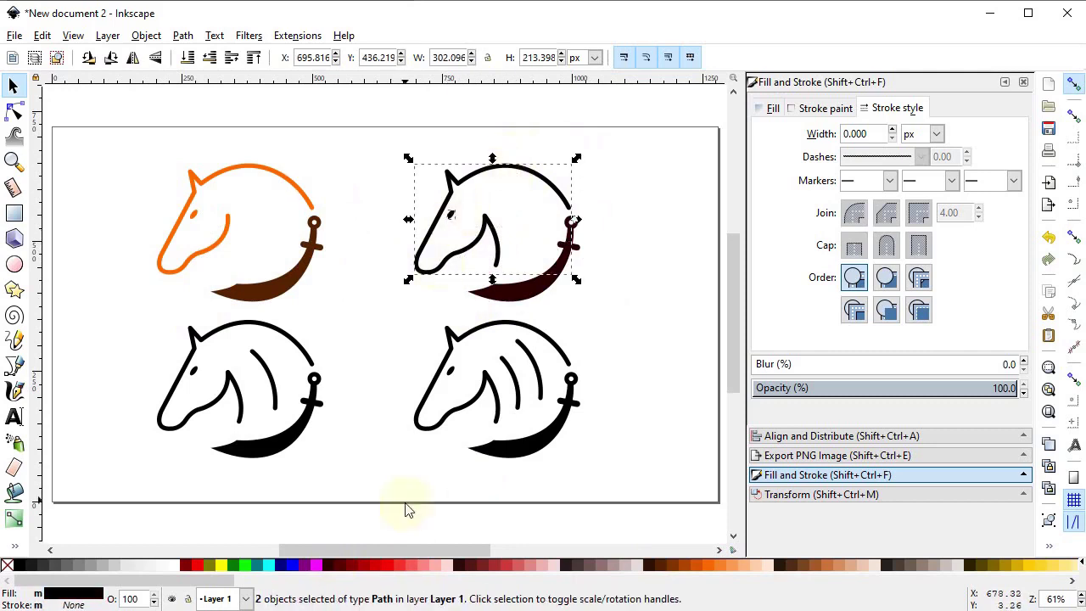
pyautogui.click(399, 570)
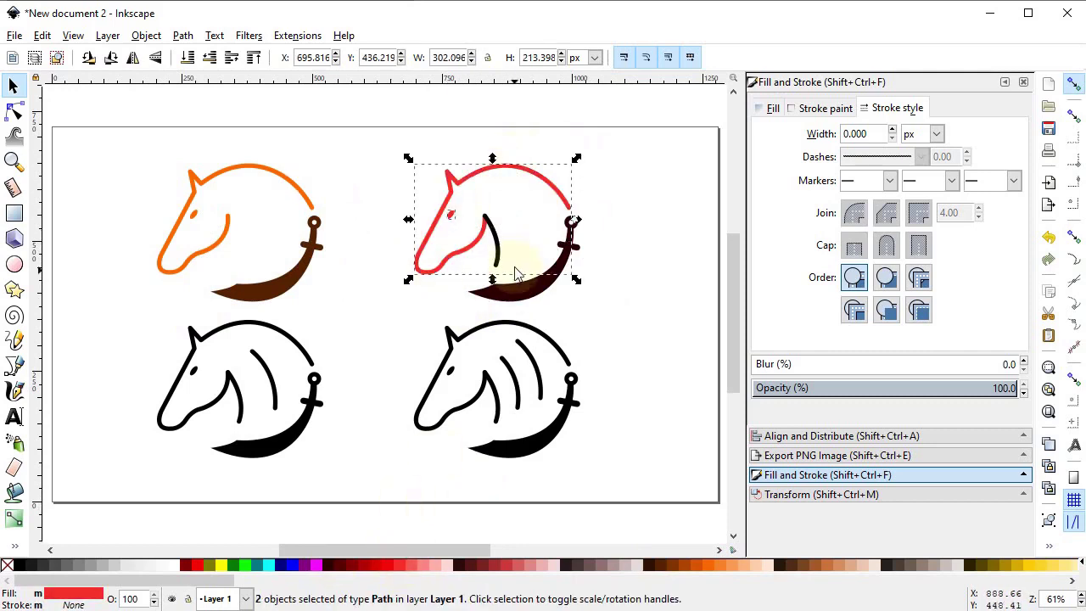
pyautogui.click(496, 246)
pyautogui.click(398, 563)
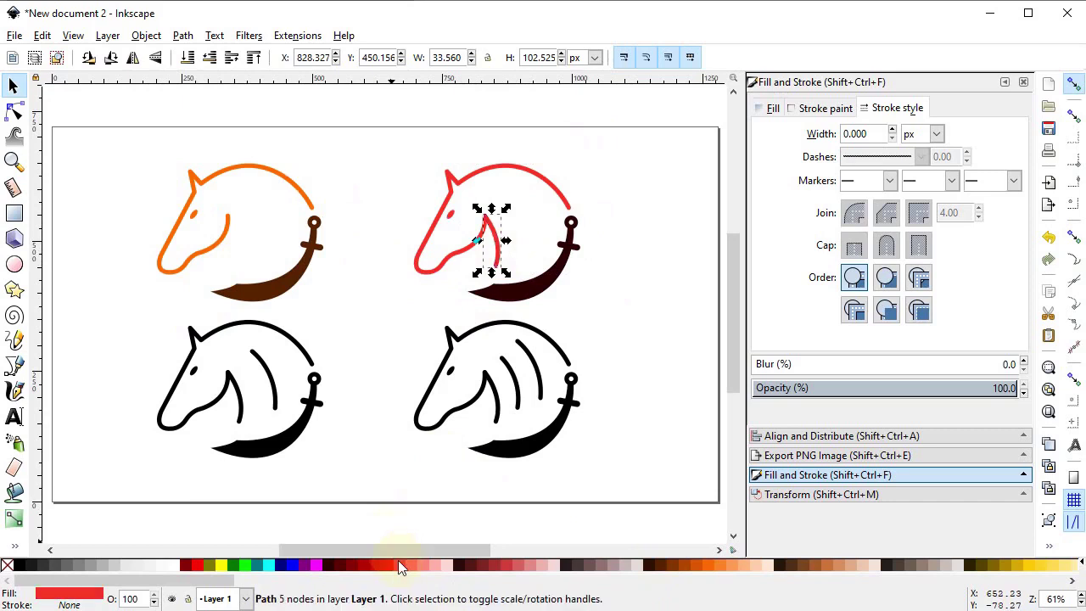